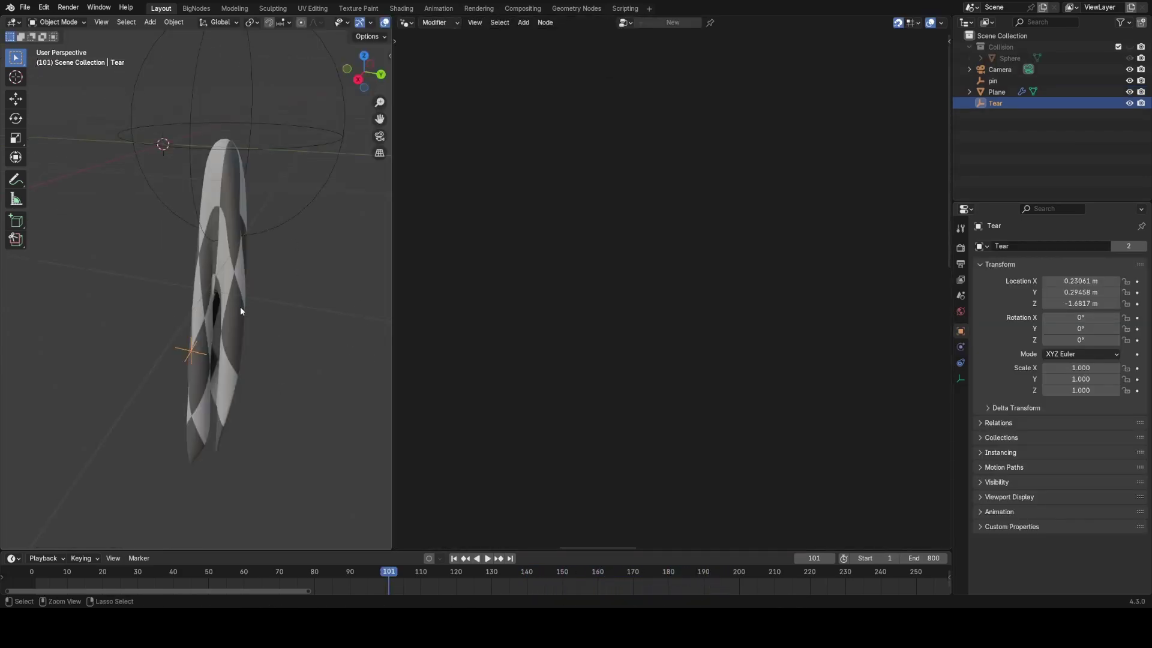
# Save the file and select the cloth plane
pyautogui.hotkey('ctrl', 's')
pyautogui.click(217, 191)
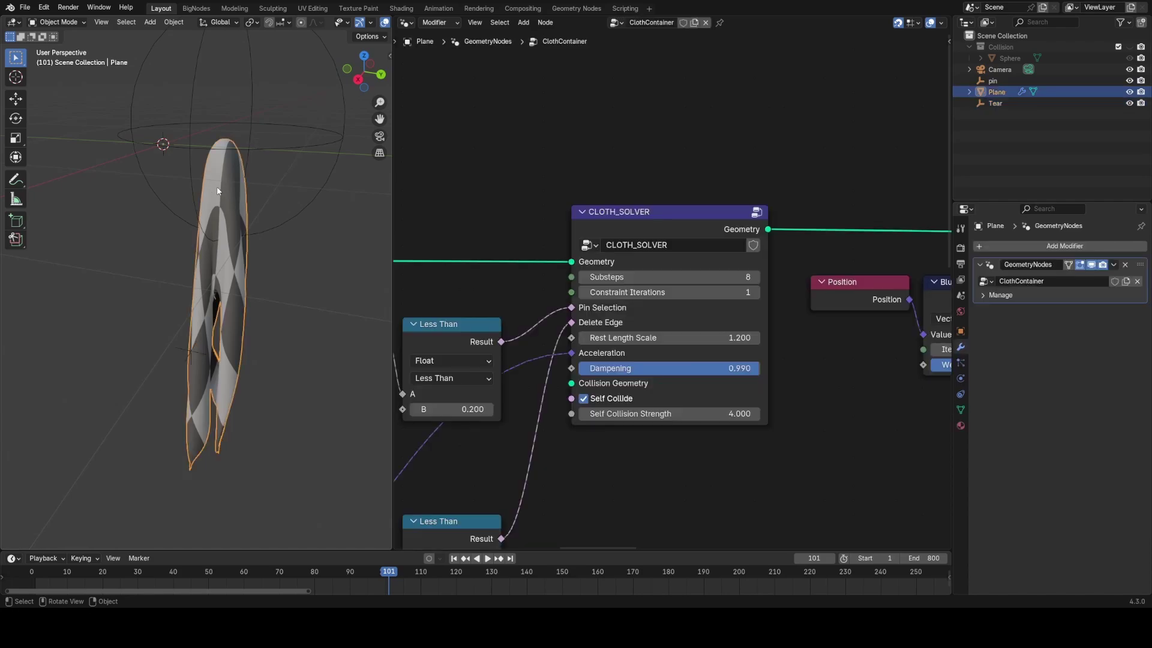
# Run the cloth simulation while moving the Tear empty across the hanging cloth, ending at about X -0.58, Y 0.30, Z -1.40 m
pyautogui.moveTo(291, 244); pyautogui.dragTo(213, 311, button='middle')
pyautogui.click(293, 348)
pyautogui.click(243, 365)
pyautogui.press('space')
pyautogui.press('g')
pyautogui.click(327, 279)
pyautogui.press('g')
pyautogui.click(305, 261)
pyautogui.moveTo(239, 259); pyautogui.dragTo(309, 258, button='middle')
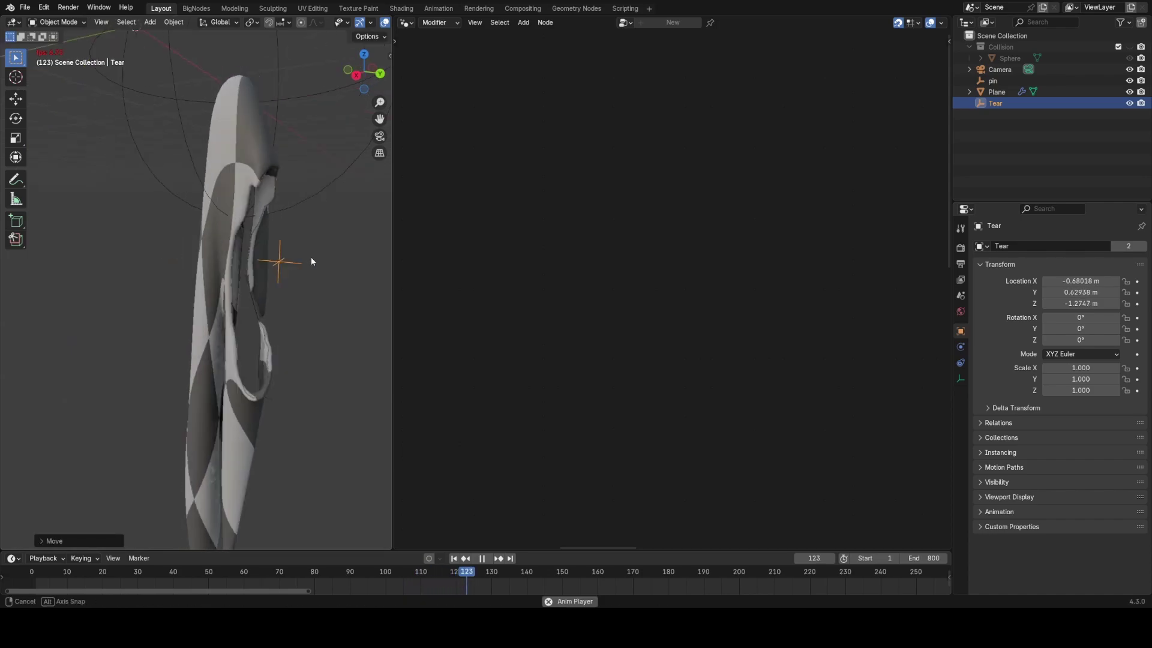
pyautogui.press('g')
pyautogui.click(238, 285)
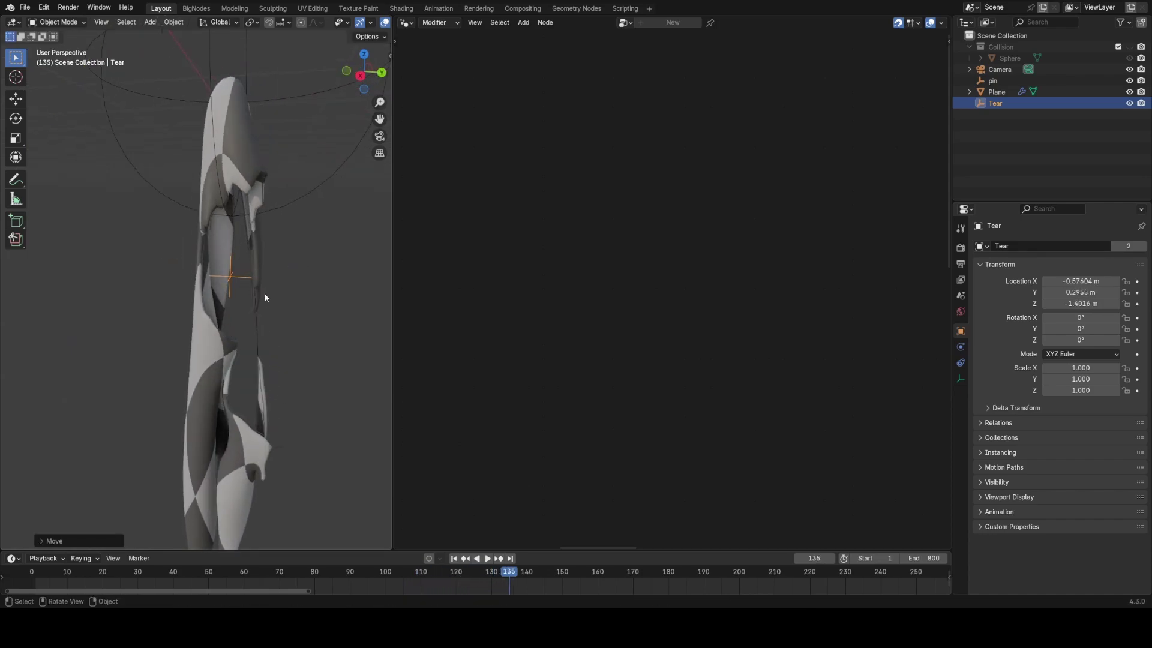
# Run the simulation on to frame 145 and save the file
pyautogui.moveTo(266, 294); pyautogui.dragTo(168, 266, button='middle')
pyautogui.press('space')
pyautogui.press('space')
pyautogui.press('space')
pyautogui.scroll(4, 265, 247)
pyautogui.keyDown('shift'); pyautogui.moveTo(261, 367); pyautogui.dragTo(204, 205, button='middle'); pyautogui.keyUp('shift')
pyautogui.moveTo(208, 307)
pyautogui.mouseDown(button='middle')
pyautogui.moveTo(171, 340)
pyautogui.moveTo(243, 280)
pyautogui.moveTo(228, 297)
pyautogui.mouseUp(button='middle')
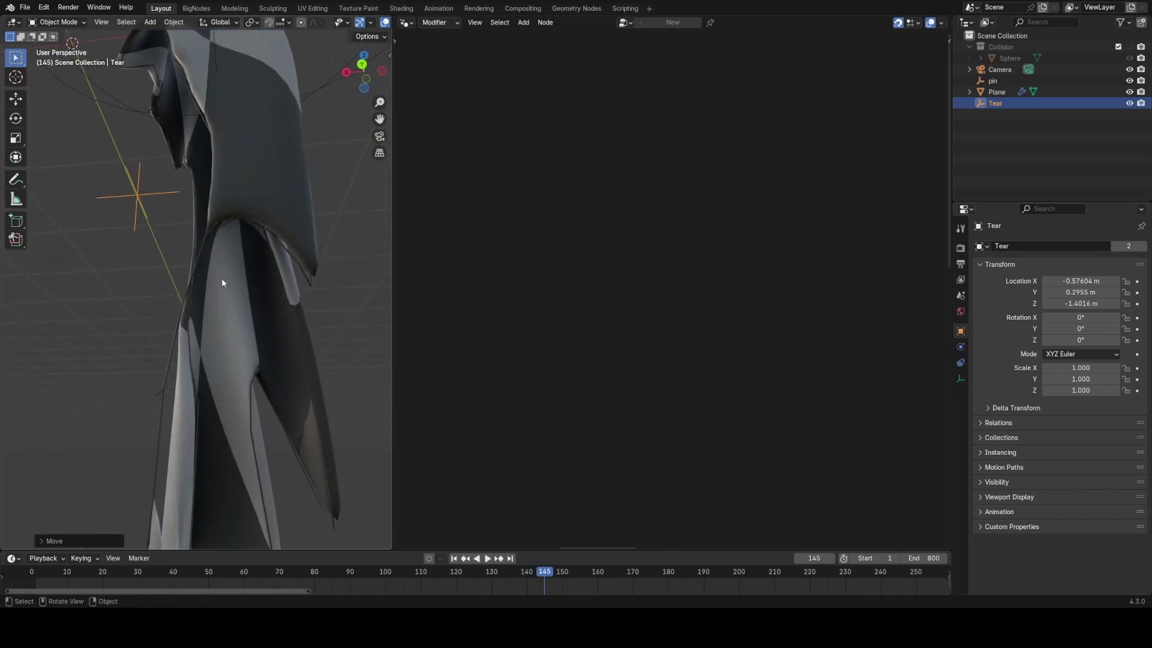
pyautogui.moveTo(243, 232); pyautogui.dragTo(232, 282, button='middle')
pyautogui.hotkey('ctrl', 's')
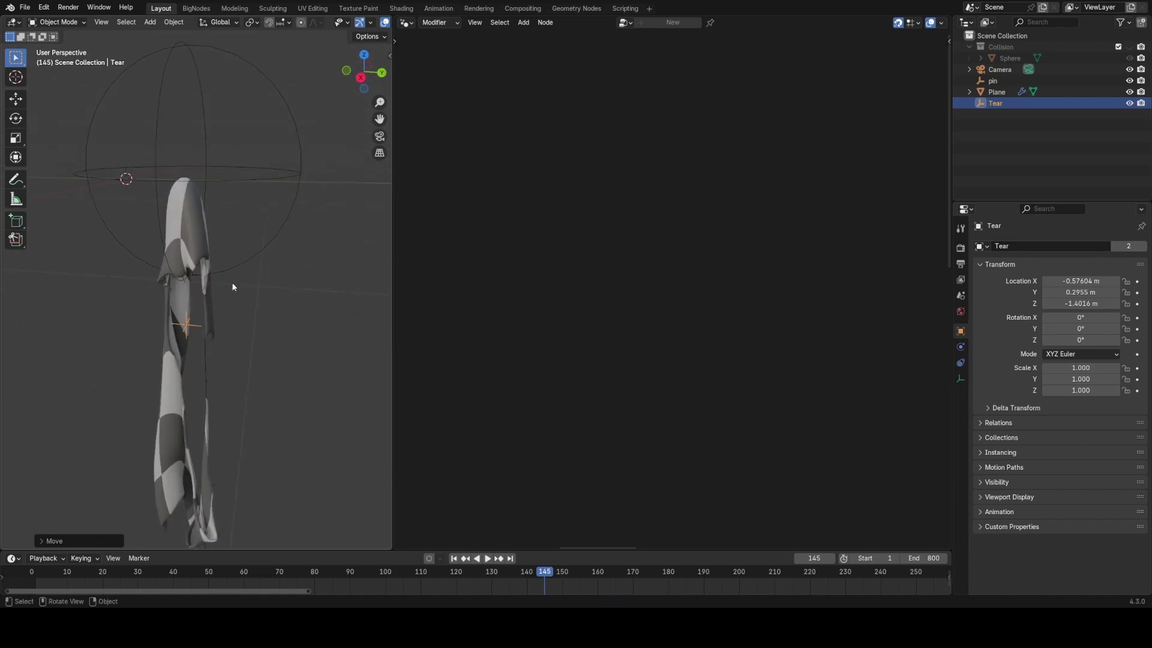
# Select the cloth plane and examine the CLOTH_SOLVER node's inputs and connections in the ClothContainer node tree
pyautogui.click(190, 257)
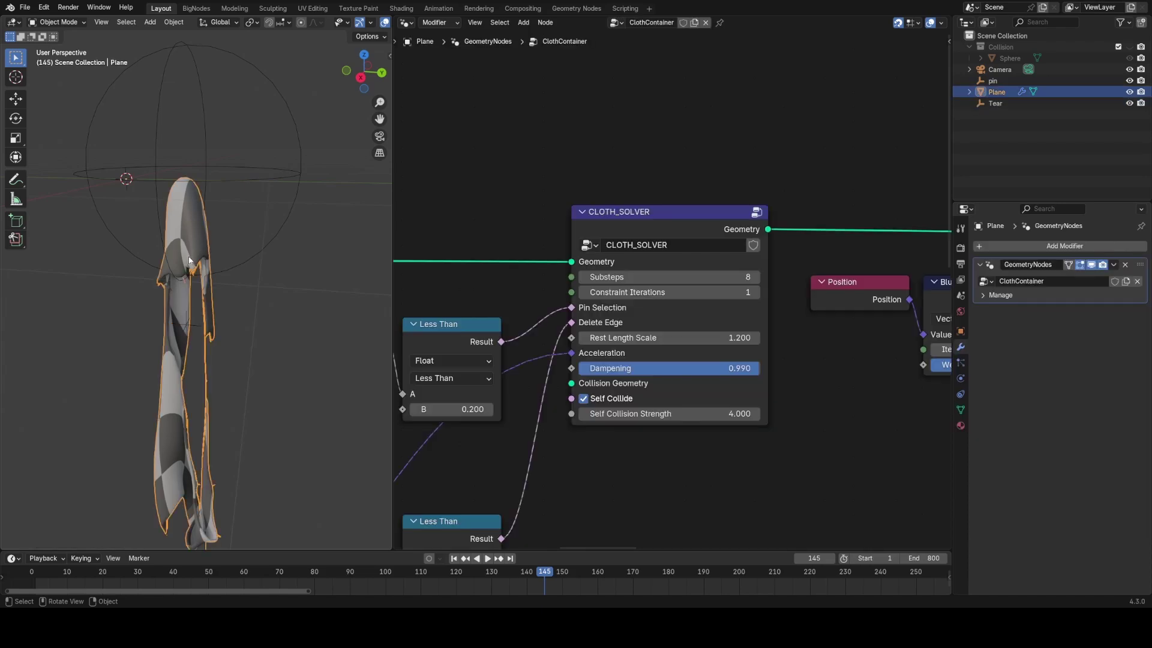
pyautogui.scroll(-5, 530, 261)
pyautogui.moveTo(526, 315)
pyautogui.mouseDown(button='middle')
pyautogui.moveTo(580, 324)
pyautogui.moveTo(720, 311)
pyautogui.moveTo(537, 315)
pyautogui.mouseUp(button='middle')
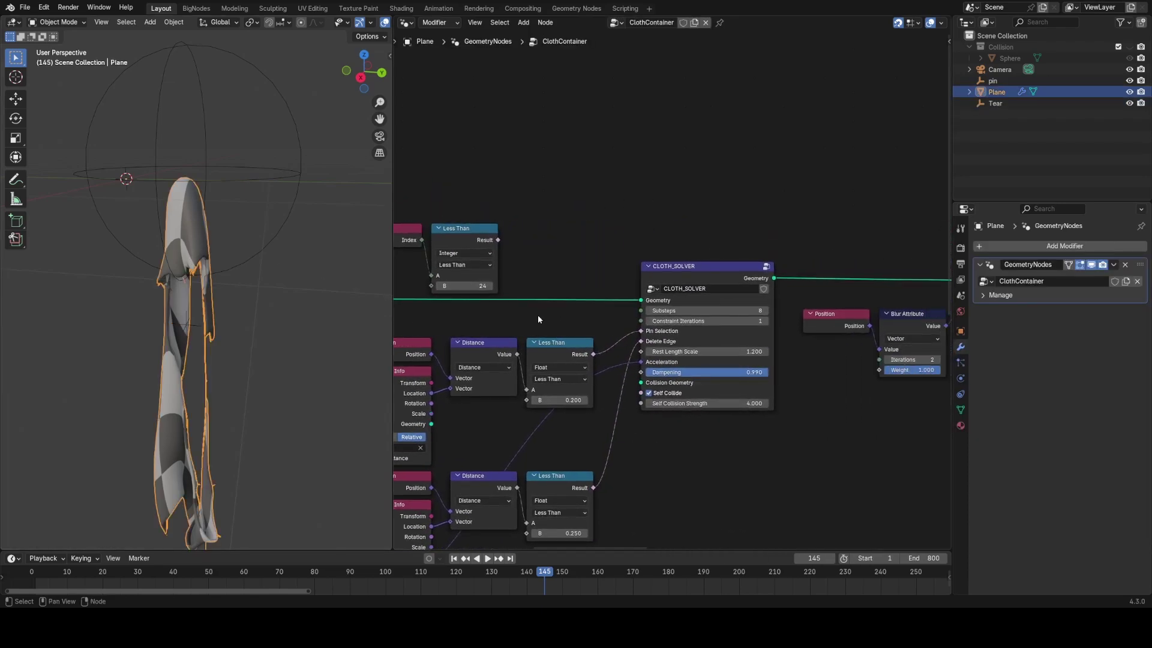
pyautogui.click(696, 270)
pyautogui.moveTo(654, 367); pyautogui.dragTo(731, 223, button='middle')
pyautogui.press('Tab')
pyautogui.scroll(-10, 672, 290)
pyautogui.press('Tab')
pyautogui.scroll(-5, 673, 290)
pyautogui.scroll(8, 712, 302)
pyautogui.moveTo(713, 303); pyautogui.dragTo(802, 450, button='middle')
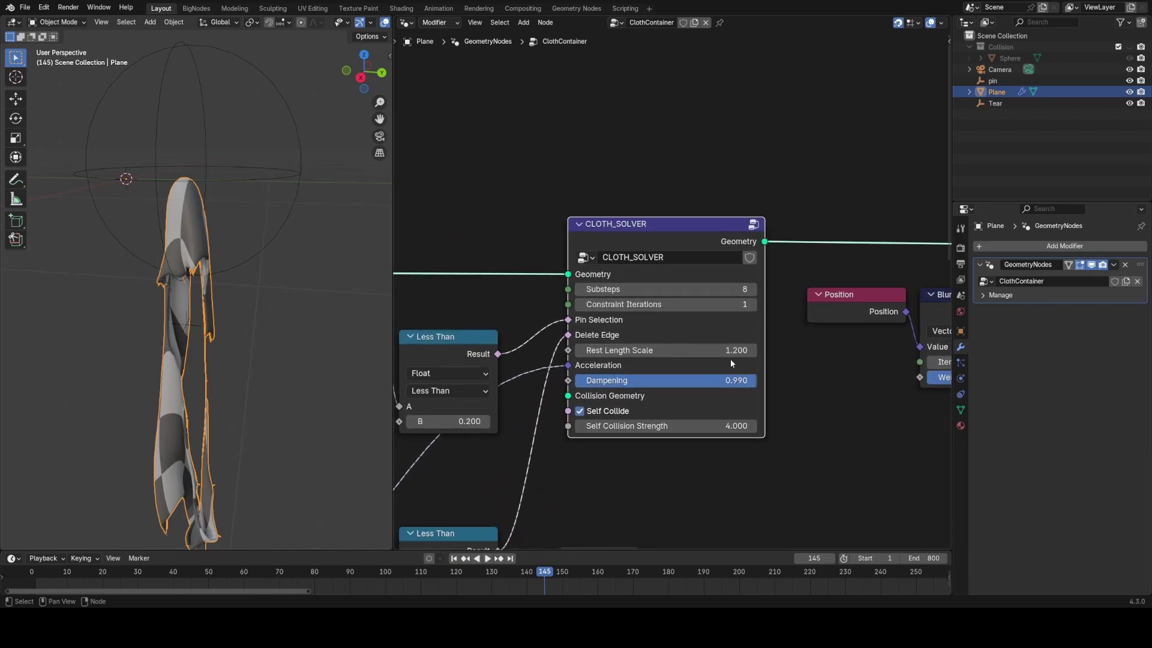
pyautogui.moveTo(731, 363)
pyautogui.scroll(-2, 730, 362)
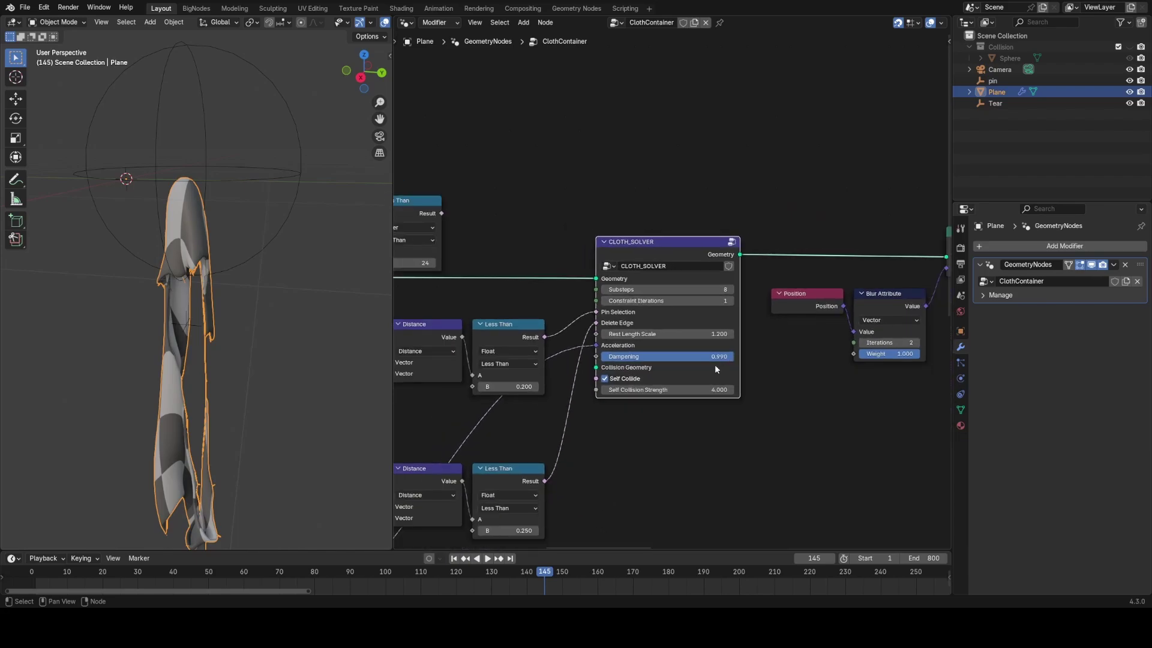
pyautogui.scroll(2, 669, 372)
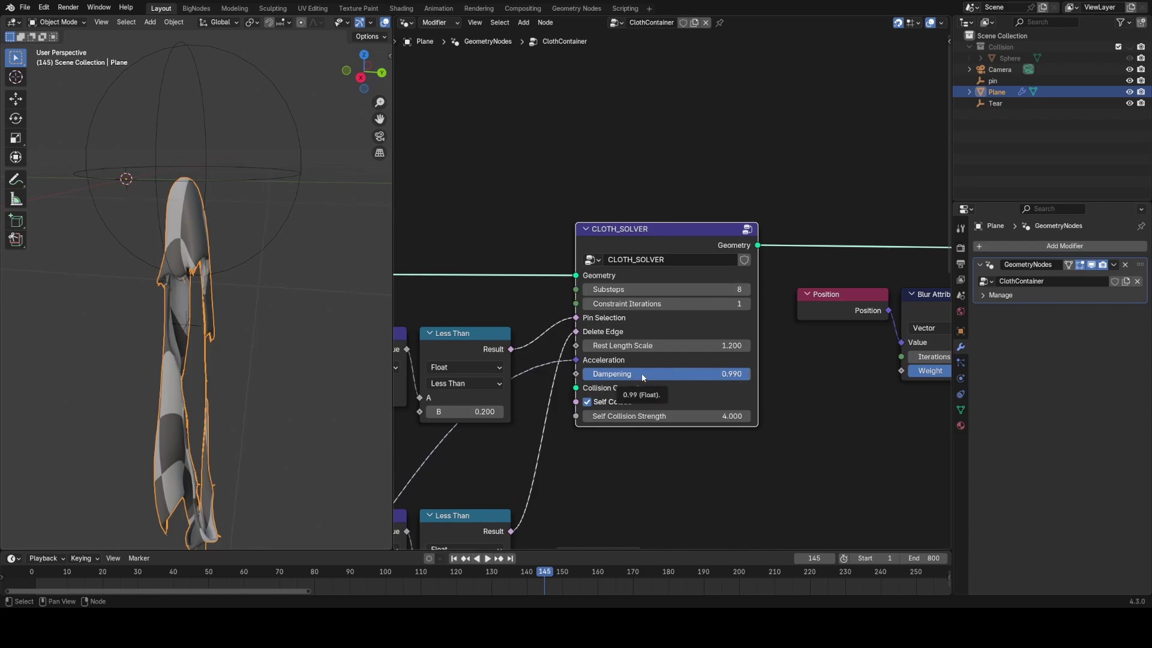
# Open the CLOTH_SOLVER group and look over its whole node chain together with the annotated loop sketch
pyautogui.press('Tab')
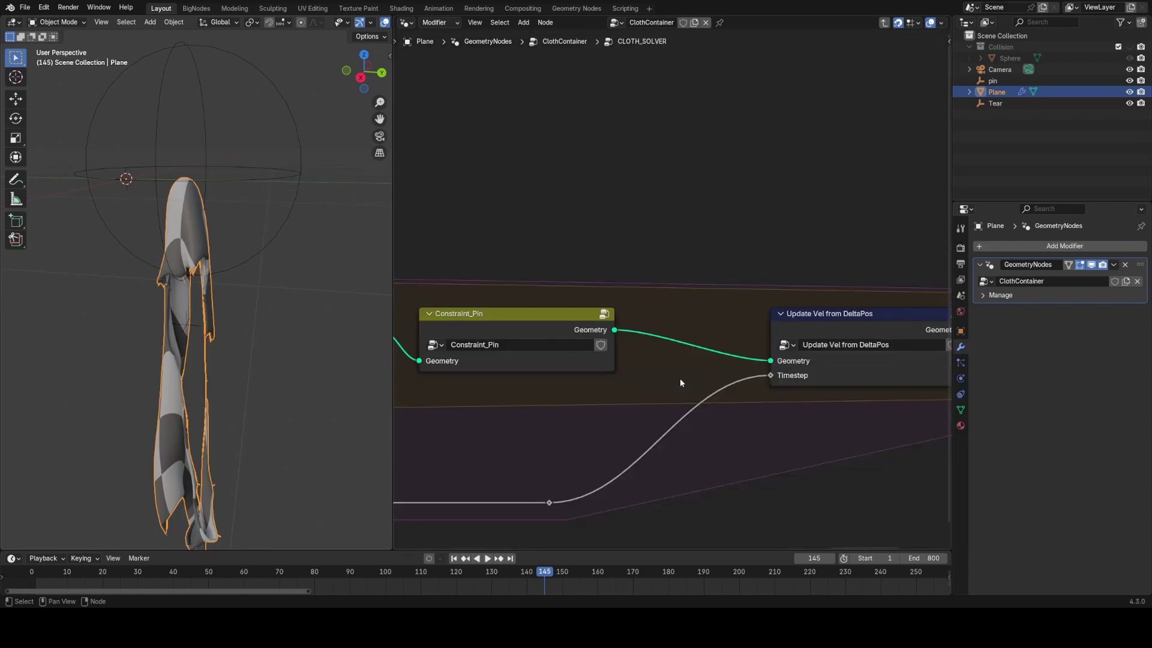
pyautogui.scroll(-8, 551, 360)
pyautogui.moveTo(565, 372)
pyautogui.mouseDown(button='middle')
pyautogui.moveTo(789, 347)
pyautogui.moveTo(696, 389)
pyautogui.mouseUp(button='middle')
pyautogui.moveTo(476, 420); pyautogui.dragTo(754, 467)
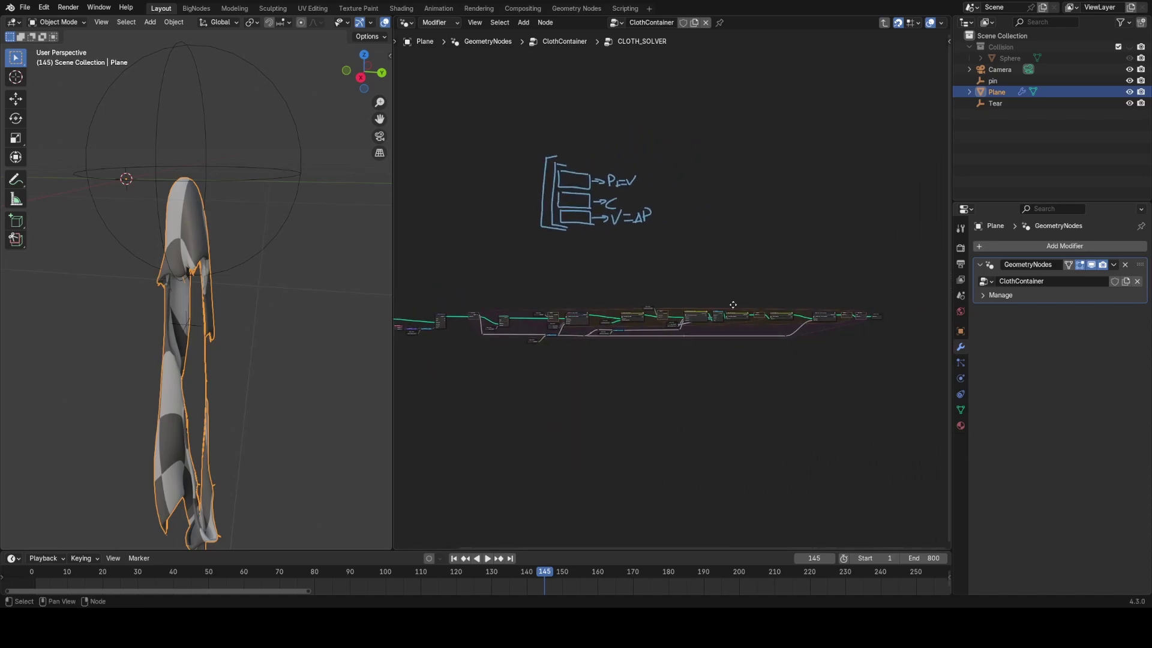
pyautogui.scroll(1, 738, 306)
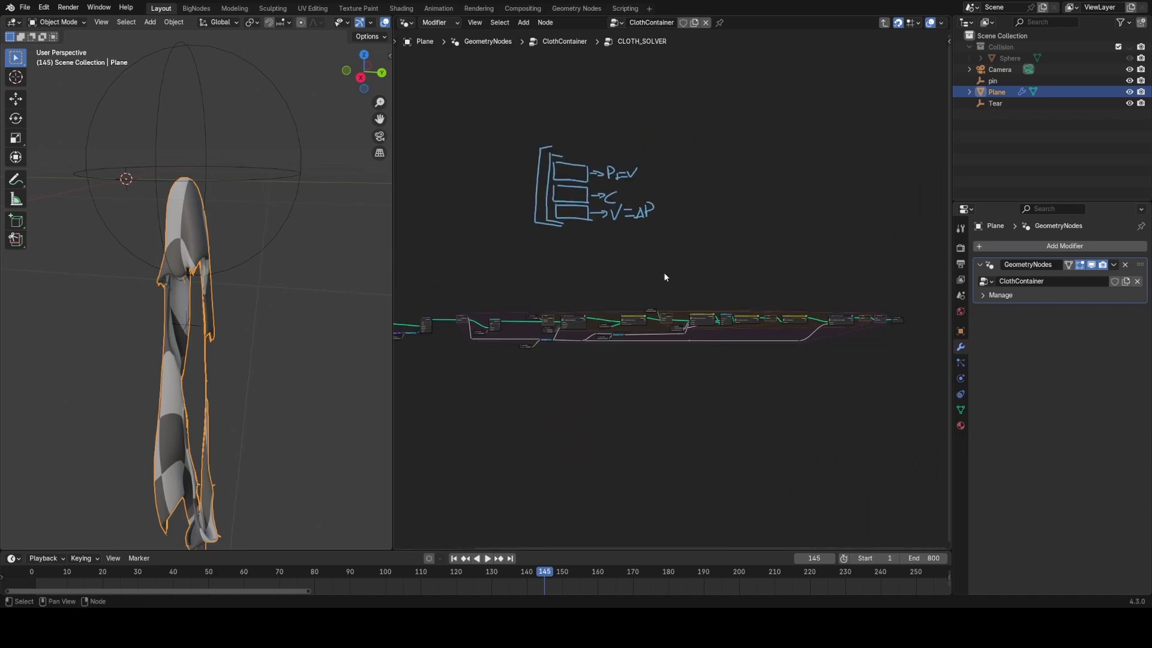
pyautogui.scroll(2, 713, 327)
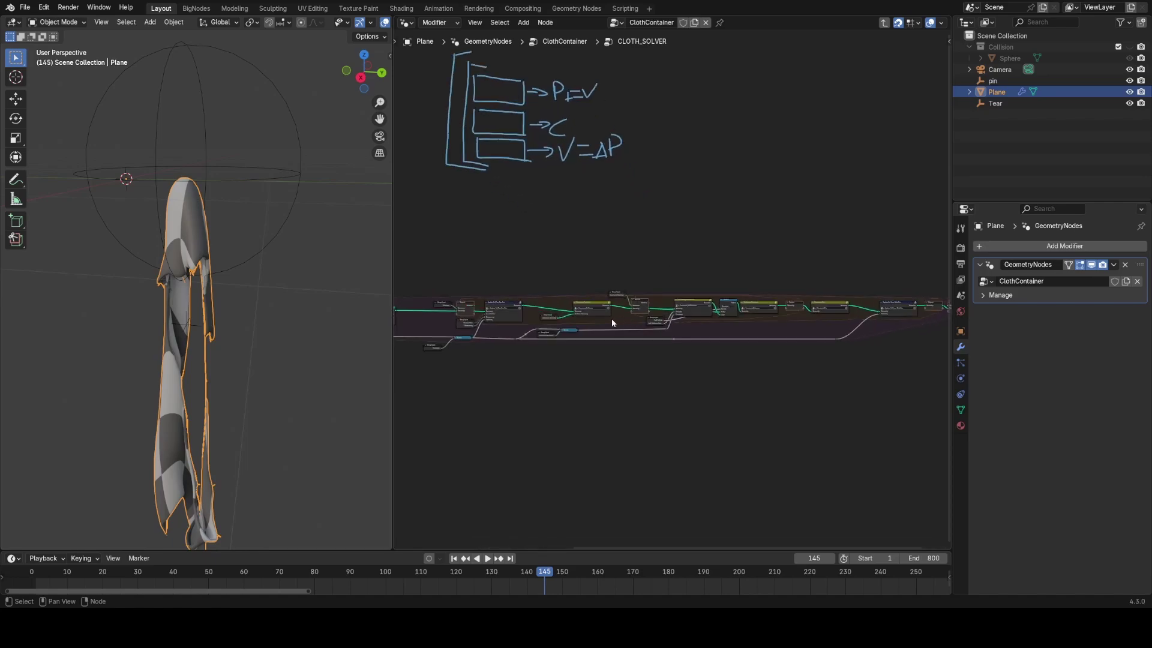
# Highlight the constraint nodes in the solver chain and compare them with the sketch above
pyautogui.moveTo(554, 252); pyautogui.dragTo(864, 406)
pyautogui.moveTo(793, 360); pyautogui.dragTo(791, 378, button='middle')
pyautogui.scroll(1, 790, 378)
pyautogui.keyDown('shift'); pyautogui.moveTo(491, 388); pyautogui.dragTo(577, 352); pyautogui.keyUp('shift')
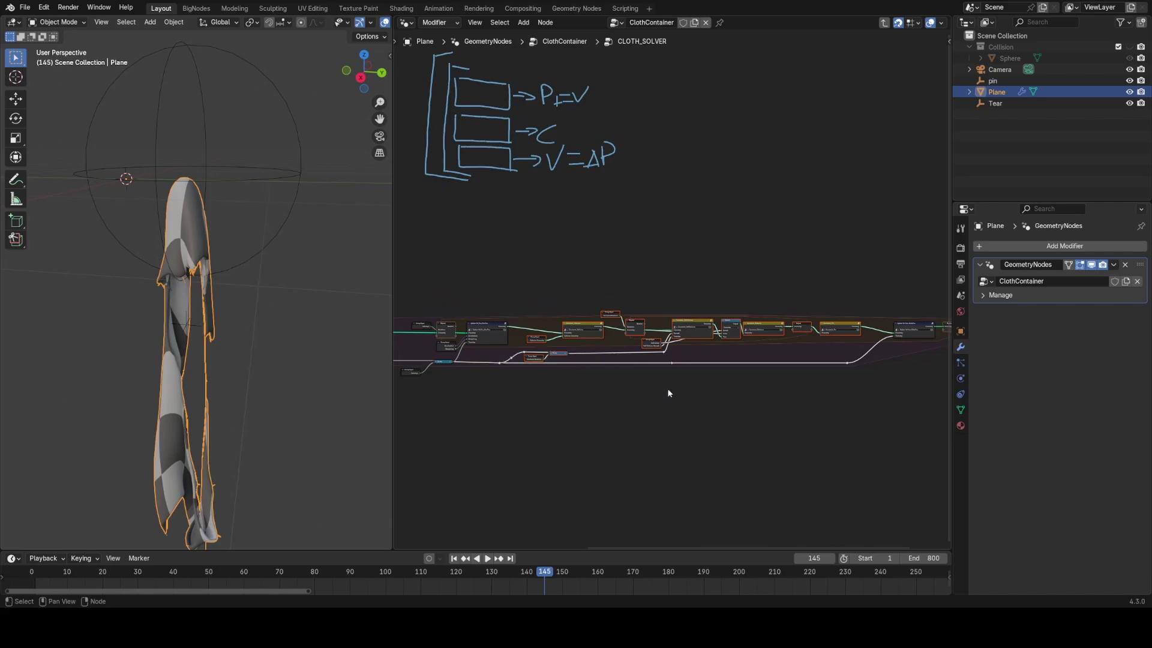
pyautogui.moveTo(545, 254); pyautogui.dragTo(739, 396)
pyautogui.moveTo(470, 265)
pyautogui.mouseDown(button='middle')
pyautogui.moveTo(628, 291)
pyautogui.moveTo(620, 363)
pyautogui.mouseUp(button='middle')
pyautogui.scroll(2, 622, 211)
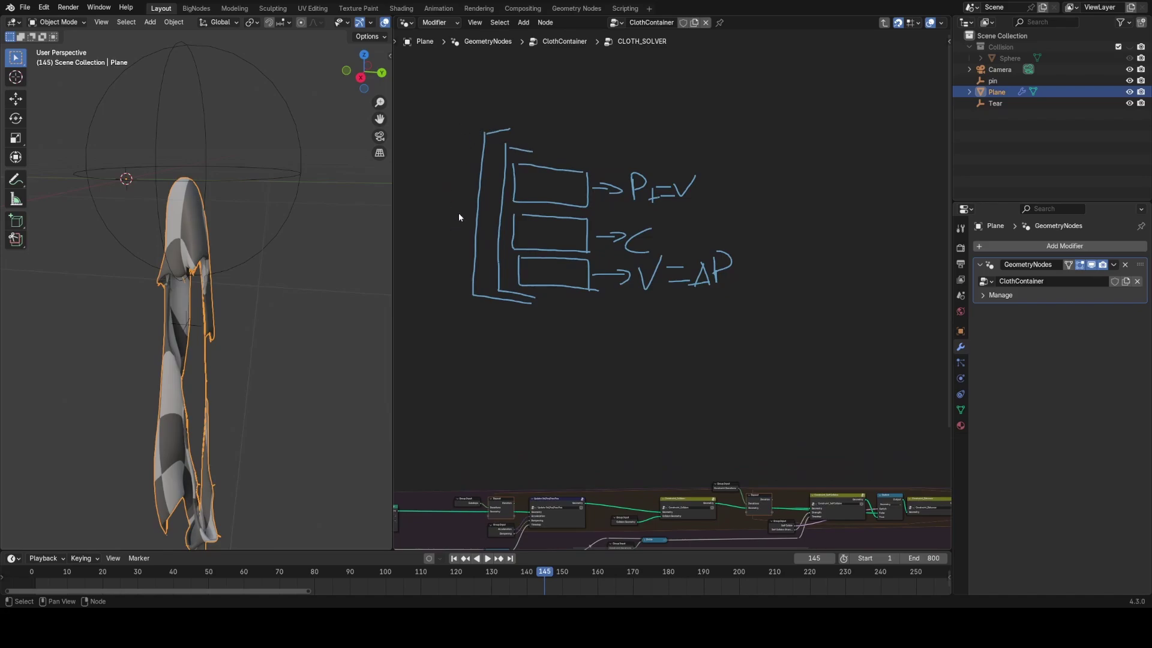
# Annotate the sketch with an F beside the outer bracket and an S between the two brackets
pyautogui.moveTo(443, 187); pyautogui.dragTo(443, 230)
pyautogui.moveTo(499, 187); pyautogui.dragTo(495, 215)
# Examine the Update Vel,Pos,PrevPos node inside the Repeat zone and look briefly through its group contents
pyautogui.moveTo(618, 411); pyautogui.dragTo(712, 257, button='middle')
pyautogui.scroll(3, 713, 263)
pyautogui.moveTo(729, 356); pyautogui.dragTo(620, 460, button='middle')
pyautogui.scroll(-3, 653, 269)
pyautogui.moveTo(653, 265); pyautogui.dragTo(646, 289, button='middle')
pyautogui.scroll(1, 633, 193)
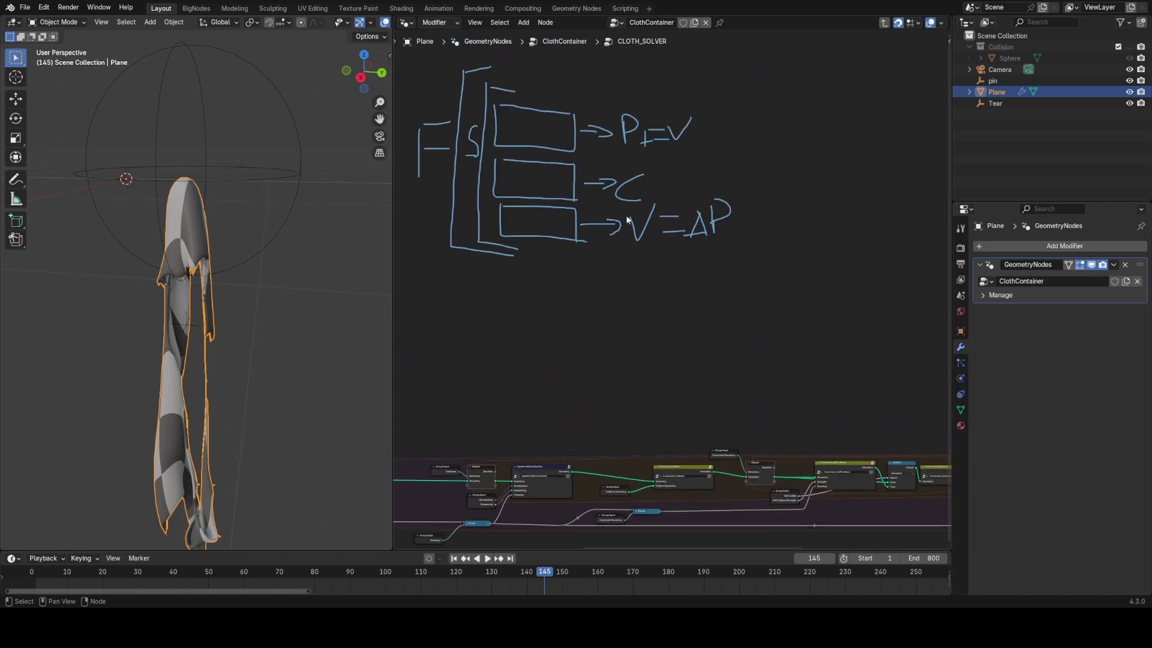
pyautogui.scroll(5, 567, 471)
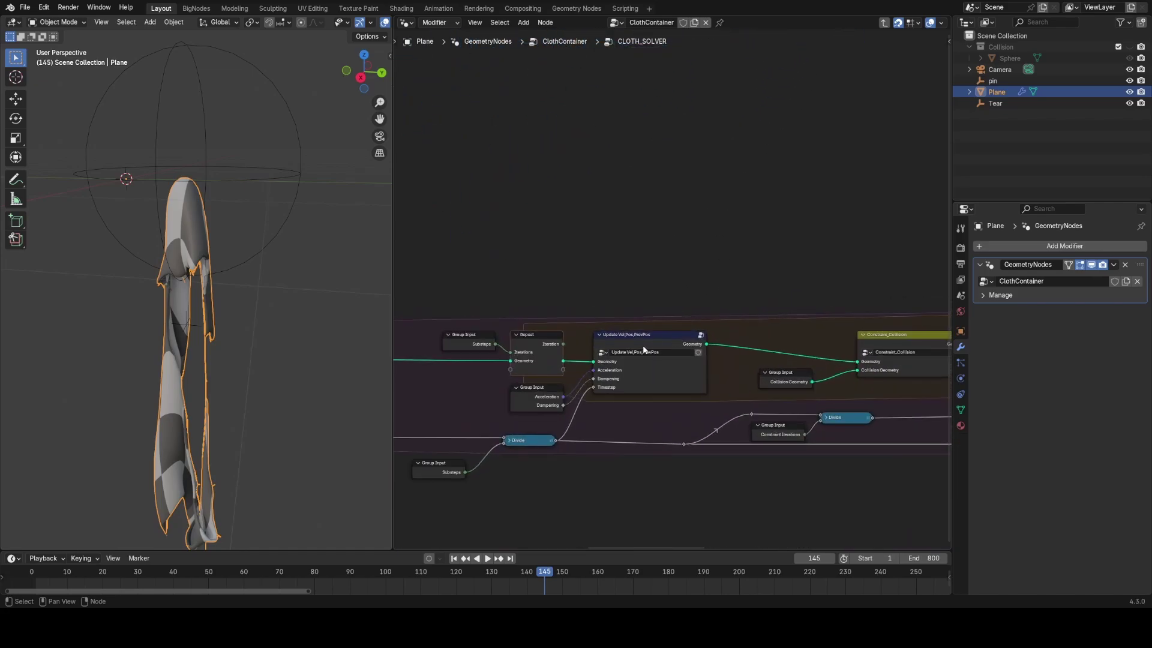
pyautogui.moveTo(487, 354); pyautogui.dragTo(788, 236, button='middle')
pyautogui.scroll(4, 780, 300)
pyautogui.moveTo(780, 302); pyautogui.dragTo(678, 373, button='middle')
pyautogui.press('Tab')
pyautogui.scroll(-12, 661, 333)
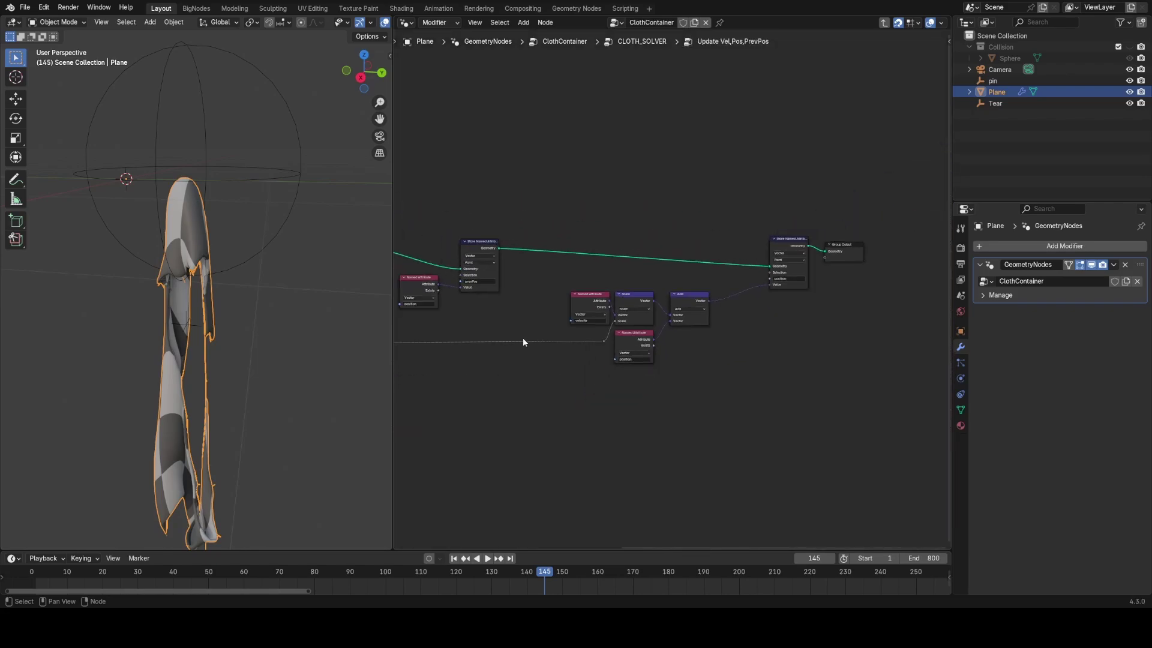
pyautogui.moveTo(521, 337); pyautogui.dragTo(770, 333, button='middle')
pyautogui.press('Tab')
pyautogui.scroll(6, 626, 340)
pyautogui.scroll(3, 627, 339)
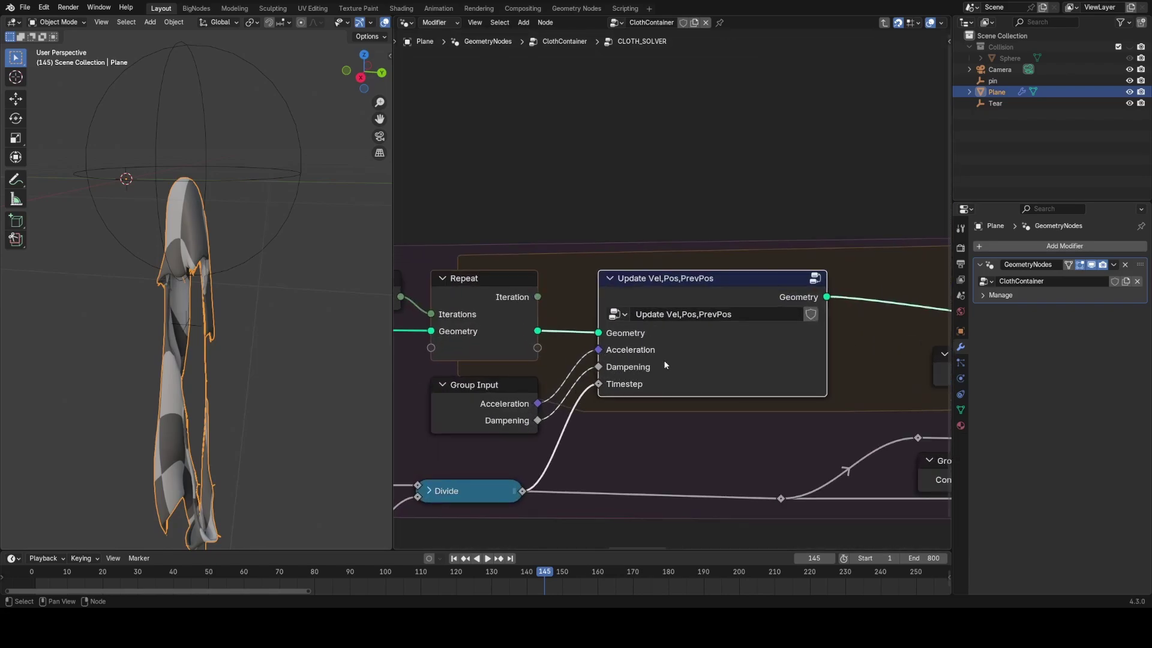
# Trace the Timestep input back through the Divide node to the Simulation zone's Delta Time output
pyautogui.scroll(-3, 664, 365)
pyautogui.moveTo(558, 393); pyautogui.dragTo(658, 344, button='middle')
pyautogui.click(639, 395)
pyautogui.moveTo(545, 385); pyautogui.dragTo(615, 359, button='middle')
pyautogui.moveTo(776, 393); pyautogui.dragTo(651, 337, button='middle')
pyautogui.moveTo(761, 400); pyautogui.dragTo(746, 396, button='middle')
pyautogui.moveTo(537, 339); pyautogui.dragTo(699, 380, button='middle')
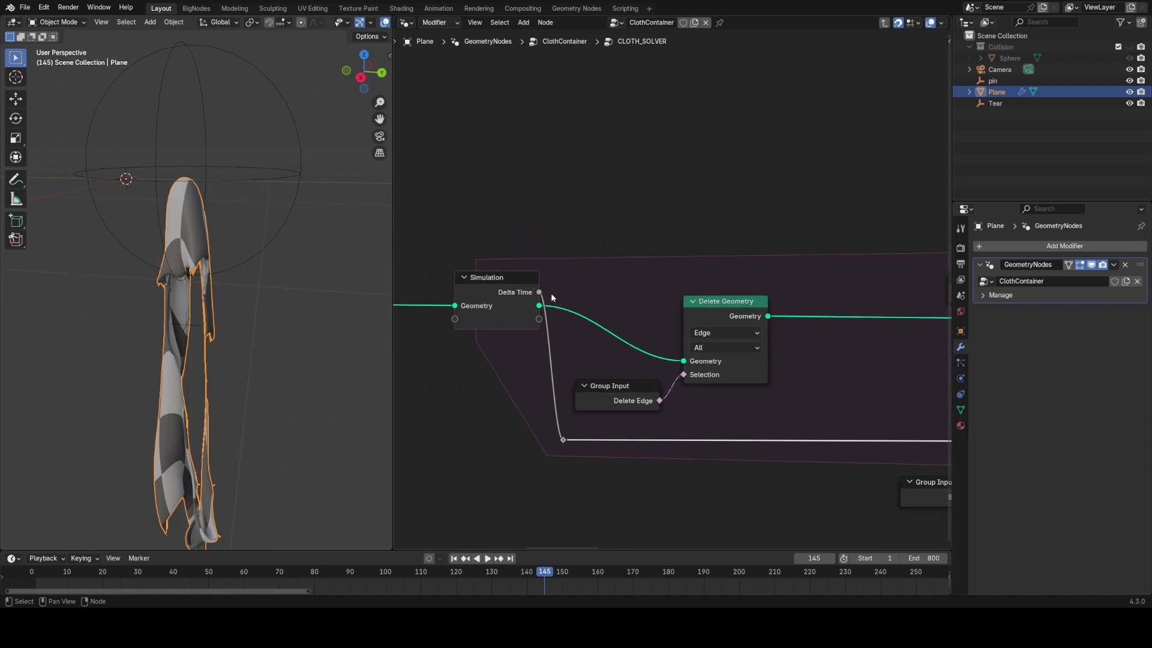
pyautogui.moveTo(911, 444); pyautogui.dragTo(647, 393, button='middle')
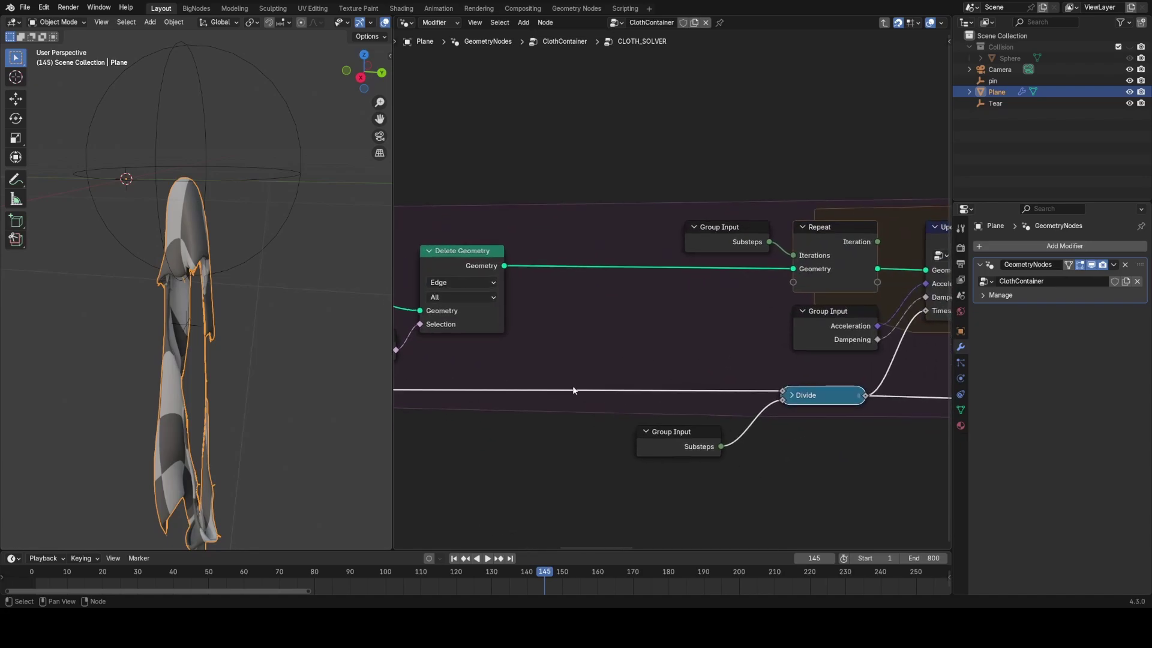
pyautogui.scroll(2, 654, 394)
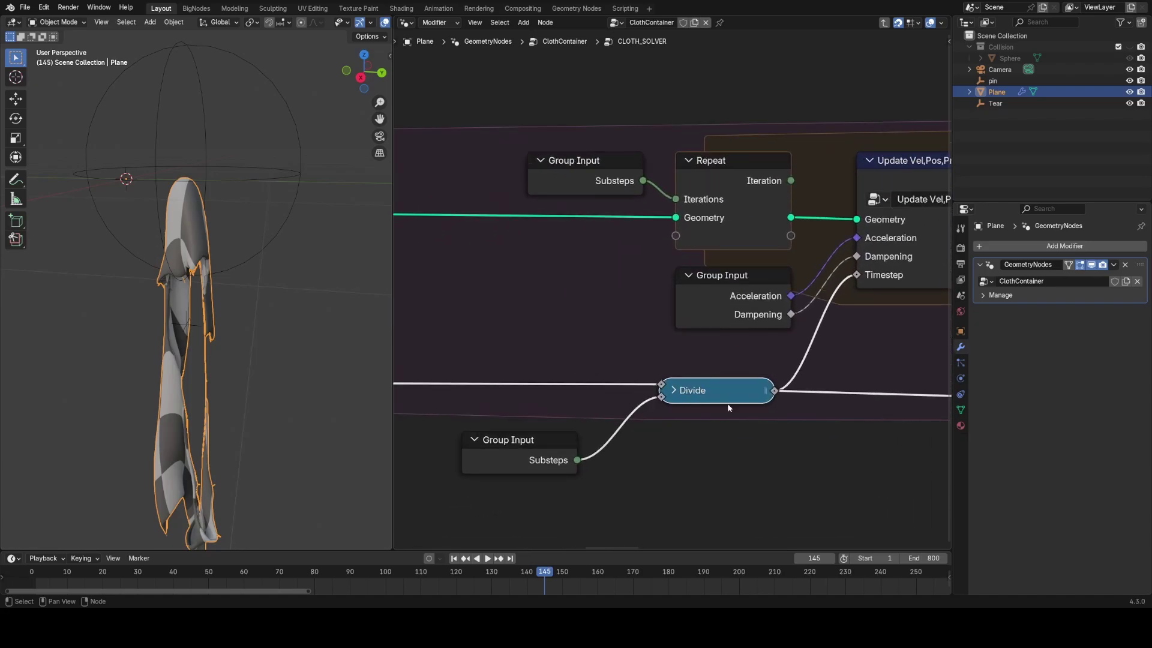
# Move the Substeps Group Input node closer to the Divide node
pyautogui.moveTo(522, 447); pyautogui.dragTo(571, 447)
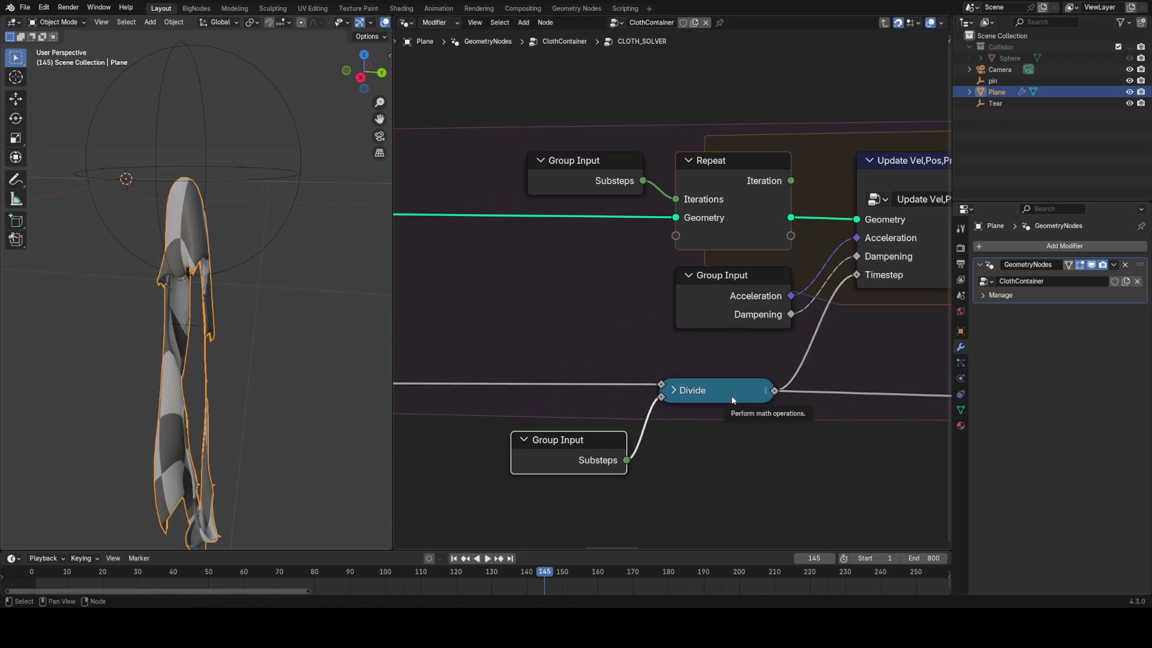
pyautogui.click(727, 474)
# Open the Update Vel,Pos,PrevPos group and examine how scaled acceleration is added to the velocity attribute
pyautogui.moveTo(827, 354); pyautogui.dragTo(600, 430, button='middle')
pyautogui.scroll(-1, 600, 413)
pyautogui.click(685, 352)
pyautogui.press('Tab')
pyautogui.scroll(-10, 624, 350)
pyautogui.scroll(-1, 559, 346)
pyautogui.moveTo(543, 344); pyautogui.dragTo(785, 341, button='middle')
pyautogui.scroll(11, 783, 341)
pyautogui.moveTo(695, 322); pyautogui.dragTo(694, 328)
pyautogui.click(694, 329)
pyautogui.moveTo(714, 328); pyautogui.dragTo(651, 319, button='middle')
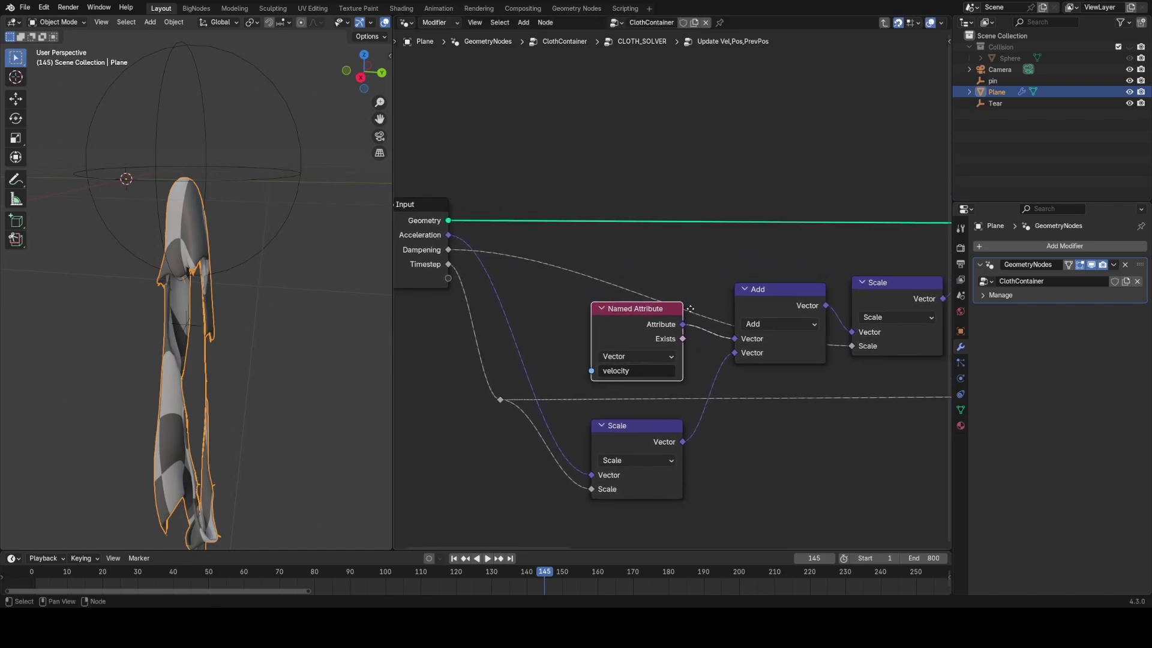
pyautogui.click(754, 302)
pyautogui.click(659, 420)
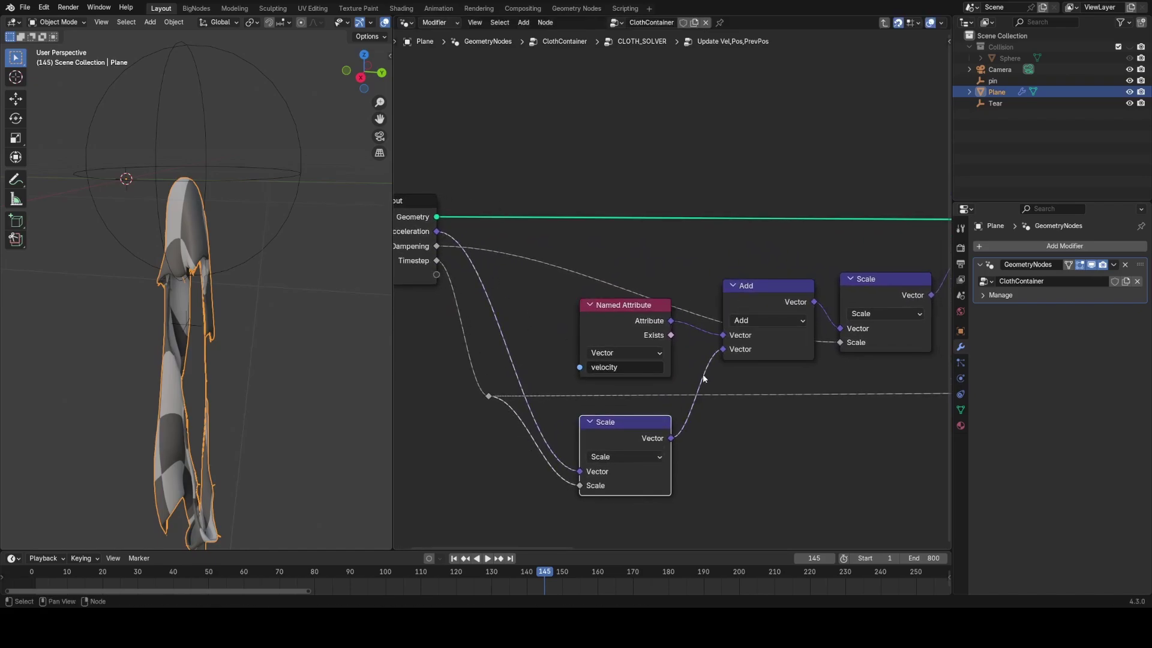
pyautogui.moveTo(705, 376); pyautogui.dragTo(638, 362, button='middle')
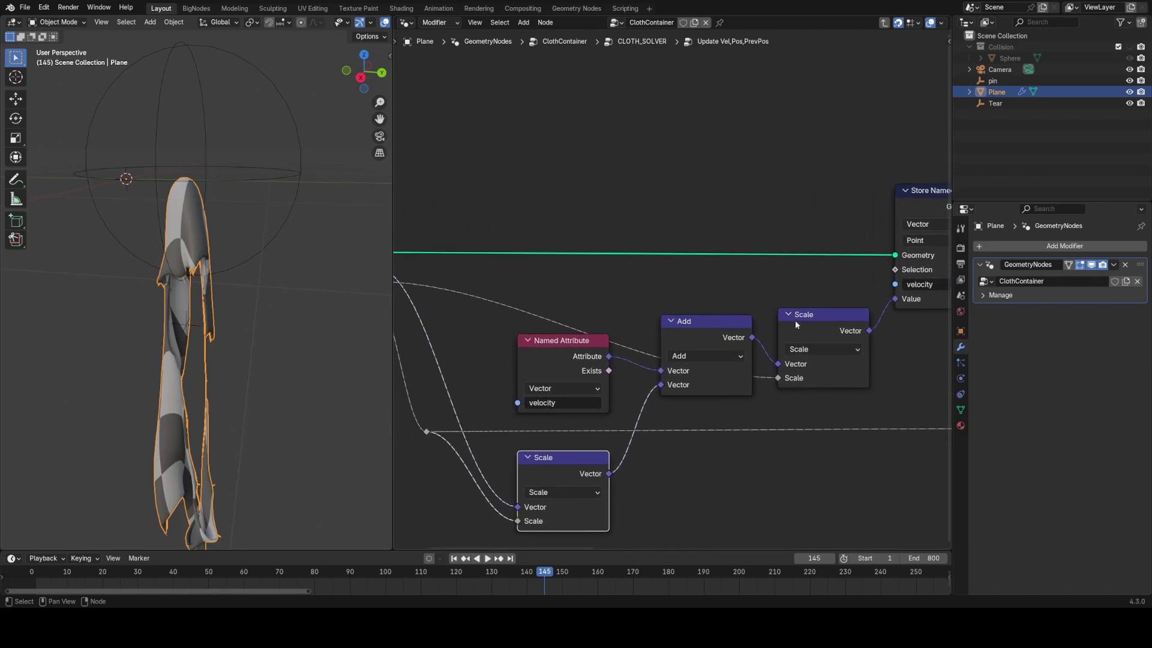
# Highlight the nodes that feed the velocity Store Named Attribute node and examine the dampening Scale node
pyautogui.moveTo(802, 317); pyautogui.dragTo(733, 301, button='middle')
pyautogui.scroll(-3, 612, 327)
pyautogui.moveTo(404, 305); pyautogui.dragTo(767, 503)
pyautogui.rightClick(493, 356)
pyautogui.press('g')
pyautogui.rightClick(627, 336)
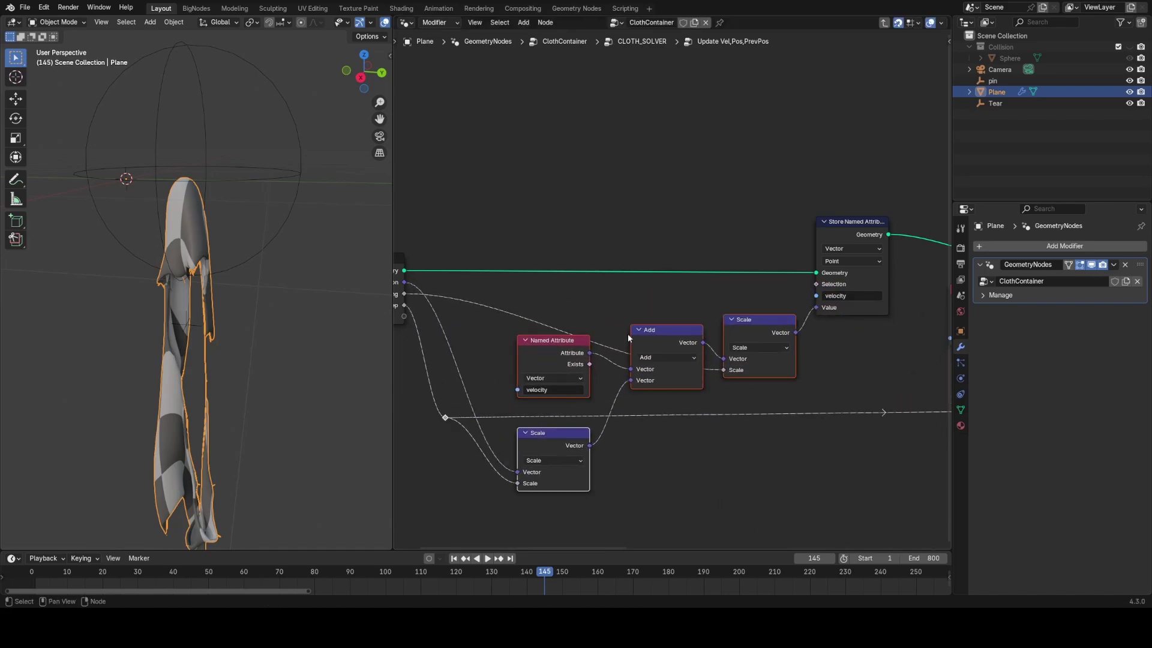
pyautogui.click(784, 411)
# Examine the Store Named Attribute node that saves the position attribute as prevPos
pyautogui.scroll(4, 672, 420)
pyautogui.moveTo(666, 414); pyautogui.dragTo(727, 369, button='middle')
pyautogui.scroll(-6, 730, 333)
pyautogui.moveTo(888, 342); pyautogui.dragTo(511, 334, button='middle')
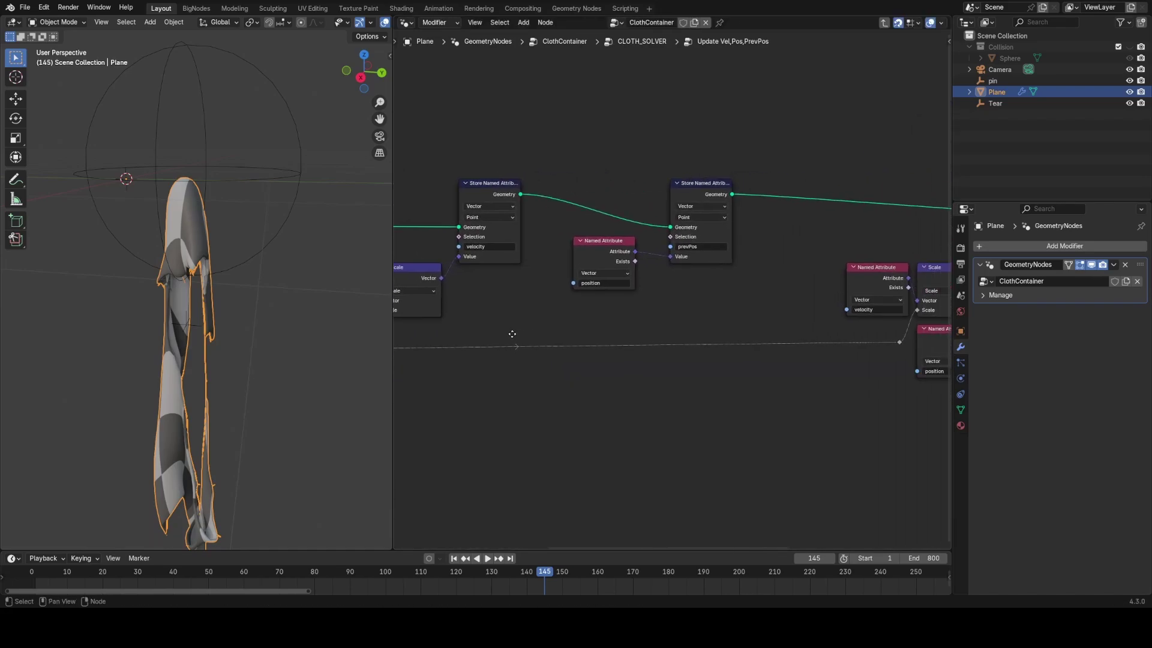
pyautogui.scroll(2, 666, 311)
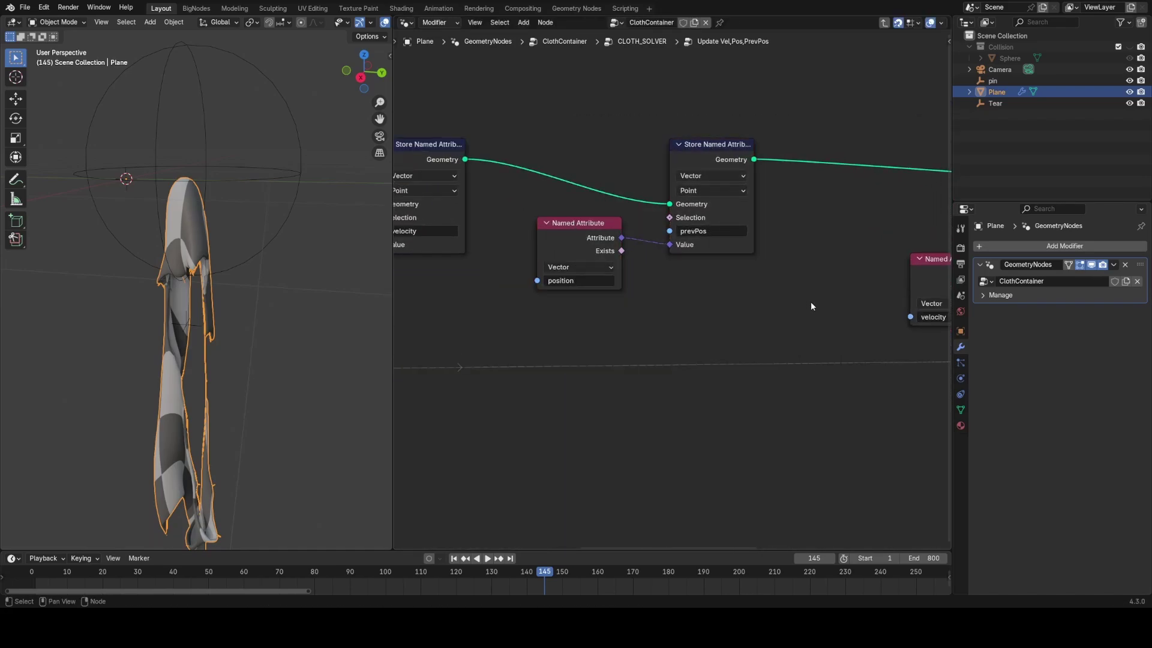
pyautogui.moveTo(865, 295); pyautogui.dragTo(801, 366, button='middle')
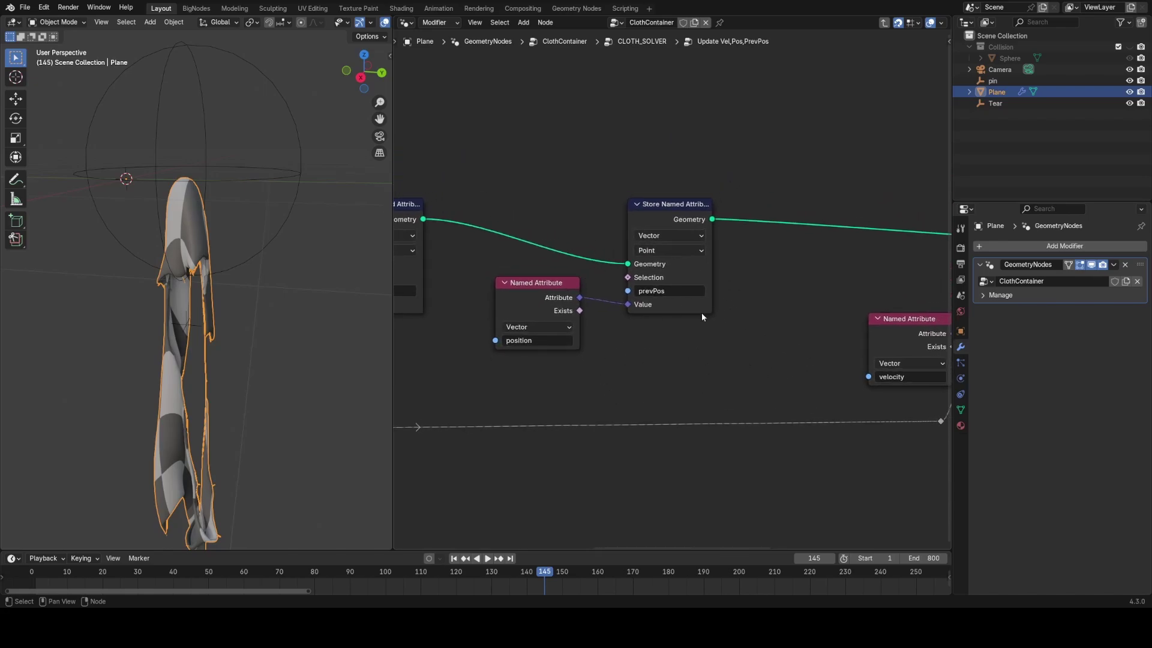
# Examine the Scale and Add nodes that combine velocity with position and store the result in the position attribute
pyautogui.keyDown('ctrl'); pyautogui.hscroll(5, 663, 286); pyautogui.keyUp('ctrl')
pyautogui.scroll(-2, 663, 285)
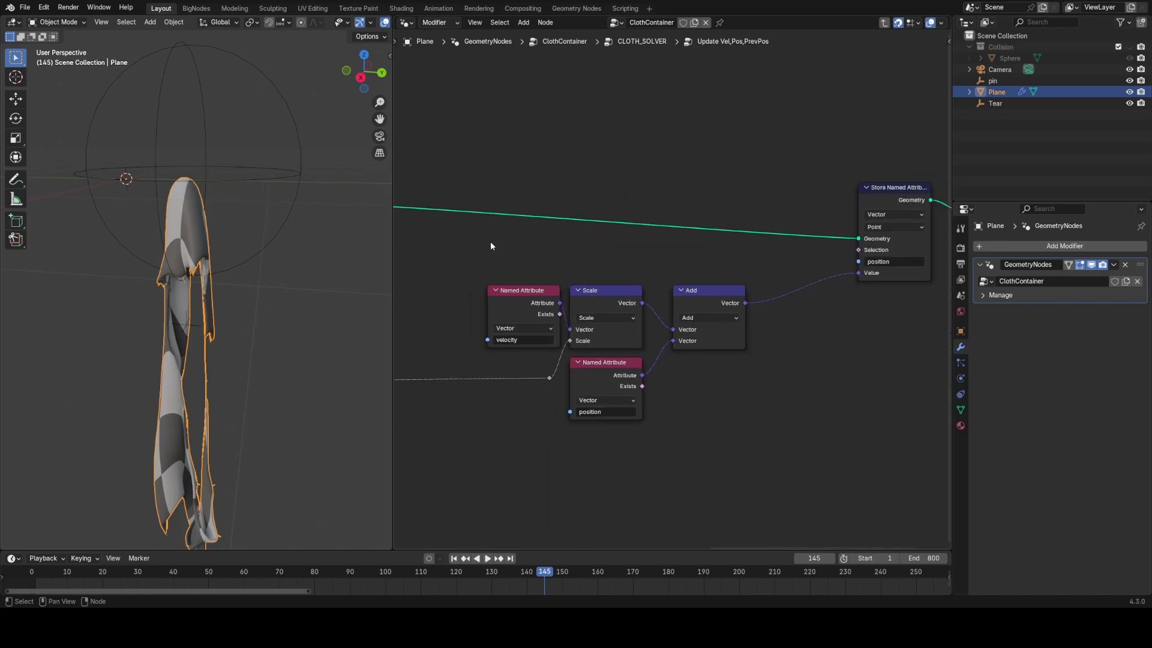
pyautogui.moveTo(489, 242); pyautogui.dragTo(792, 446)
pyautogui.scroll(3, 791, 449)
pyautogui.click(782, 445)
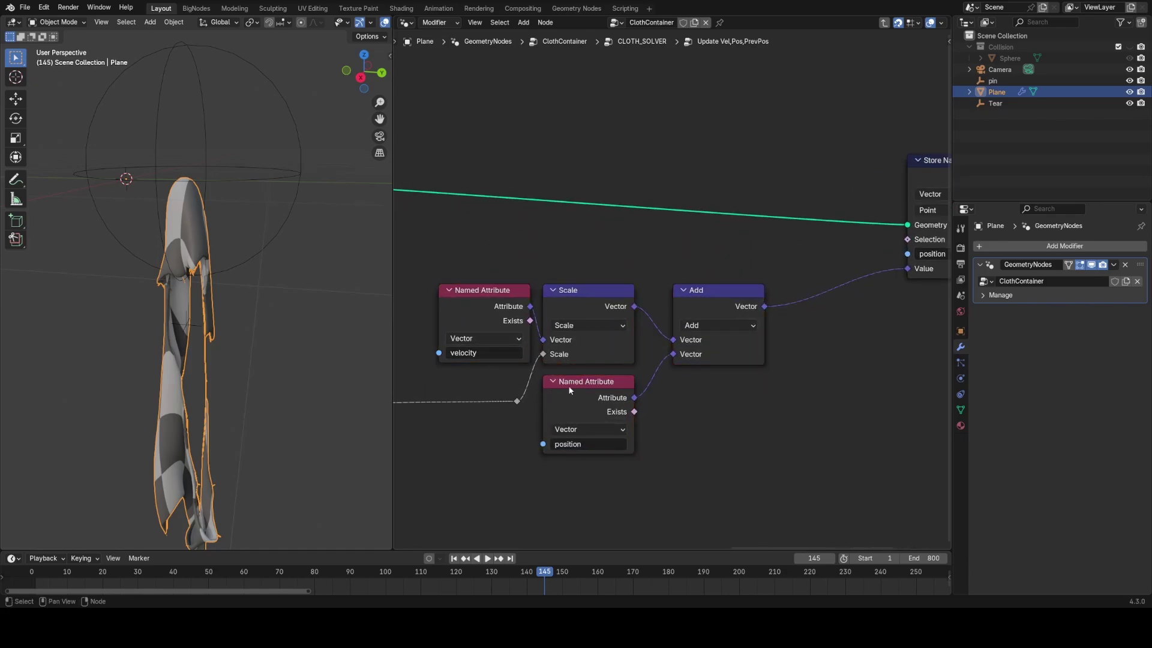
pyautogui.moveTo(738, 398); pyautogui.dragTo(625, 451, button='middle')
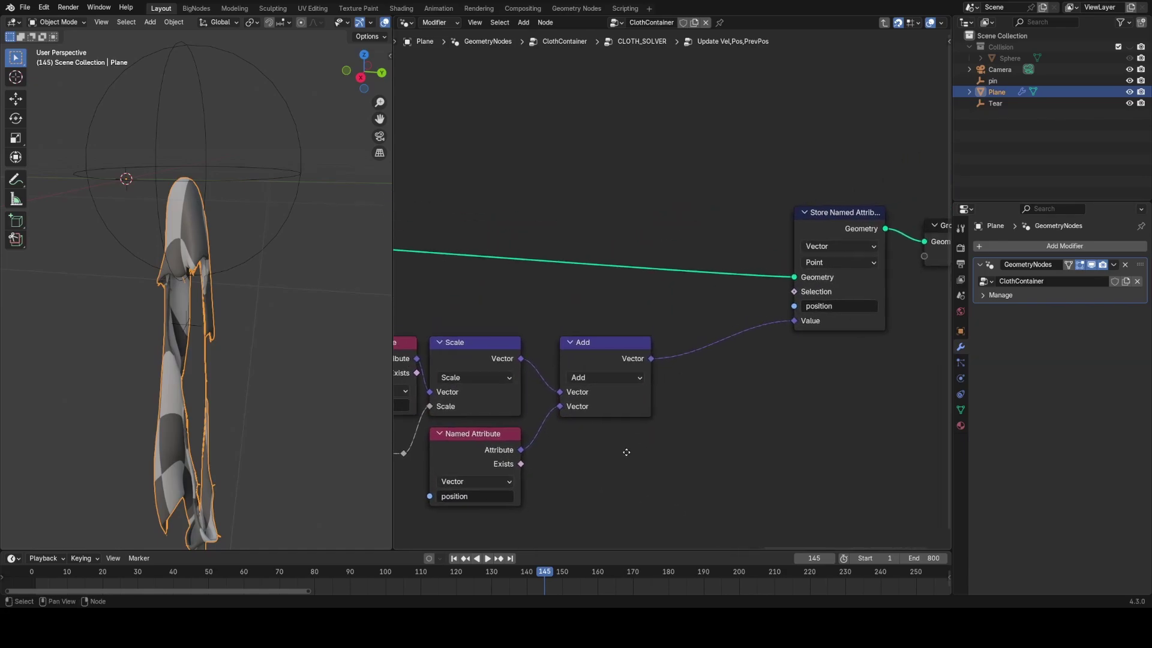
pyautogui.scroll(-5, 627, 450)
pyautogui.scroll(4, 711, 314)
pyautogui.moveTo(560, 357); pyautogui.dragTo(681, 383, button='middle')
pyautogui.scroll(-7, 710, 313)
pyautogui.scroll(6, 631, 337)
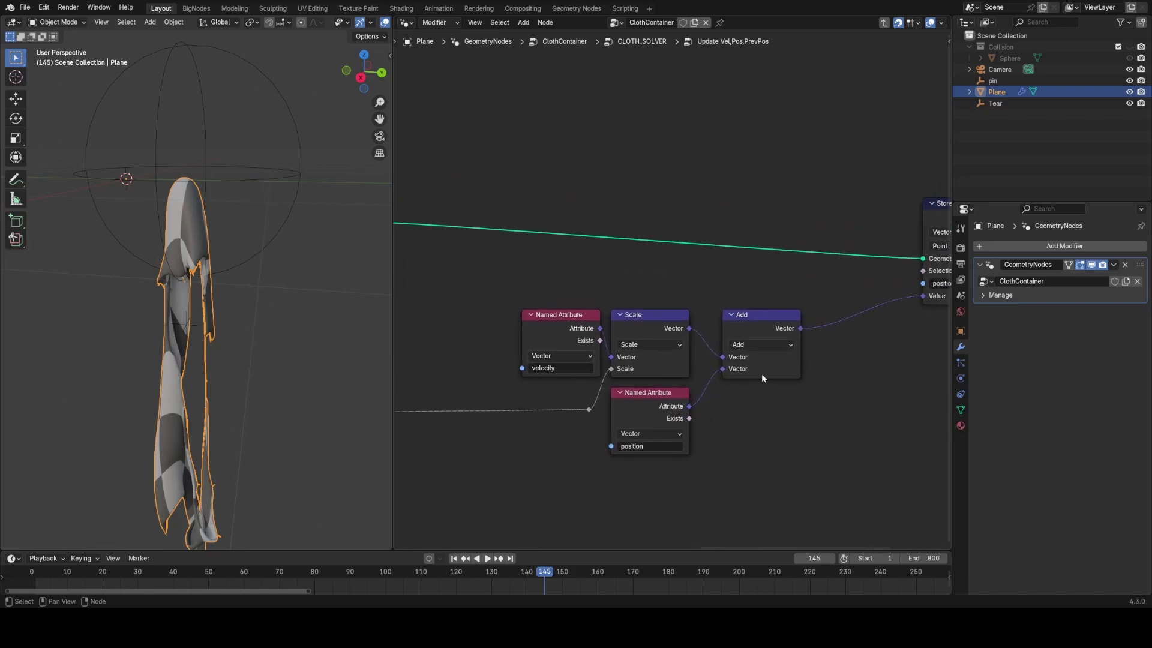
# Examine the Store Named Attribute node that receives the summed position and return to the CLOTH_SOLVER group
pyautogui.moveTo(778, 382); pyautogui.dragTo(665, 422, button='middle')
pyautogui.moveTo(844, 245); pyautogui.dragTo(754, 236)
pyautogui.press('Tab')
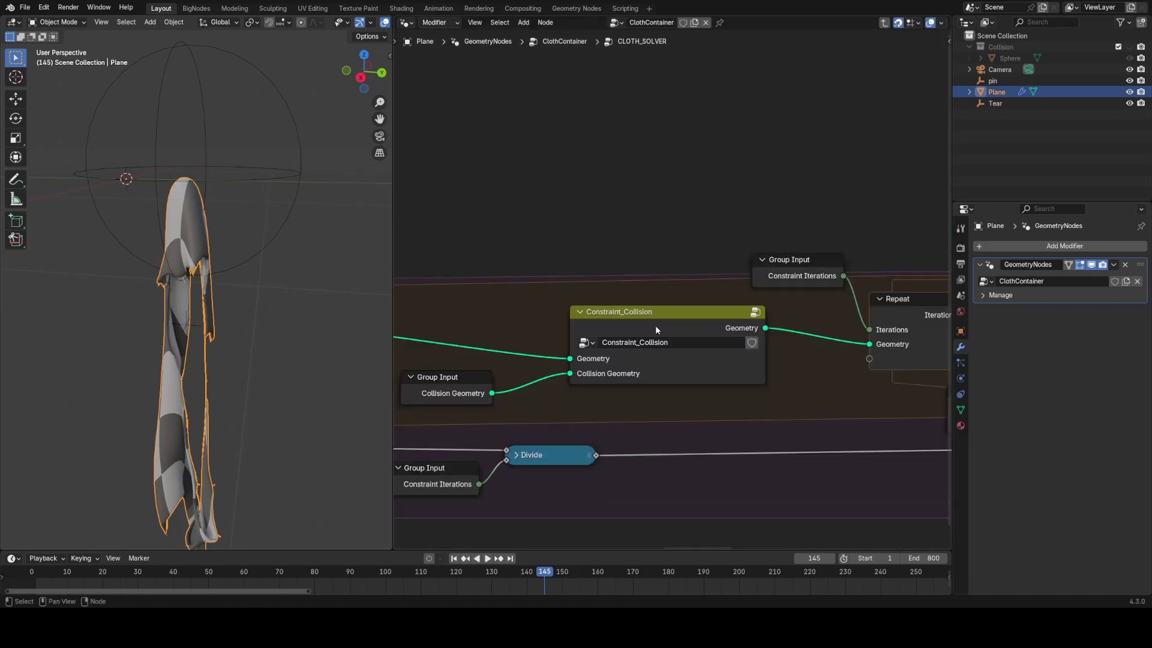
# Examine the Constraint_Collision group node, its Collision Geometry input and its link into the Repeat zone
pyautogui.scroll(-1, 655, 325)
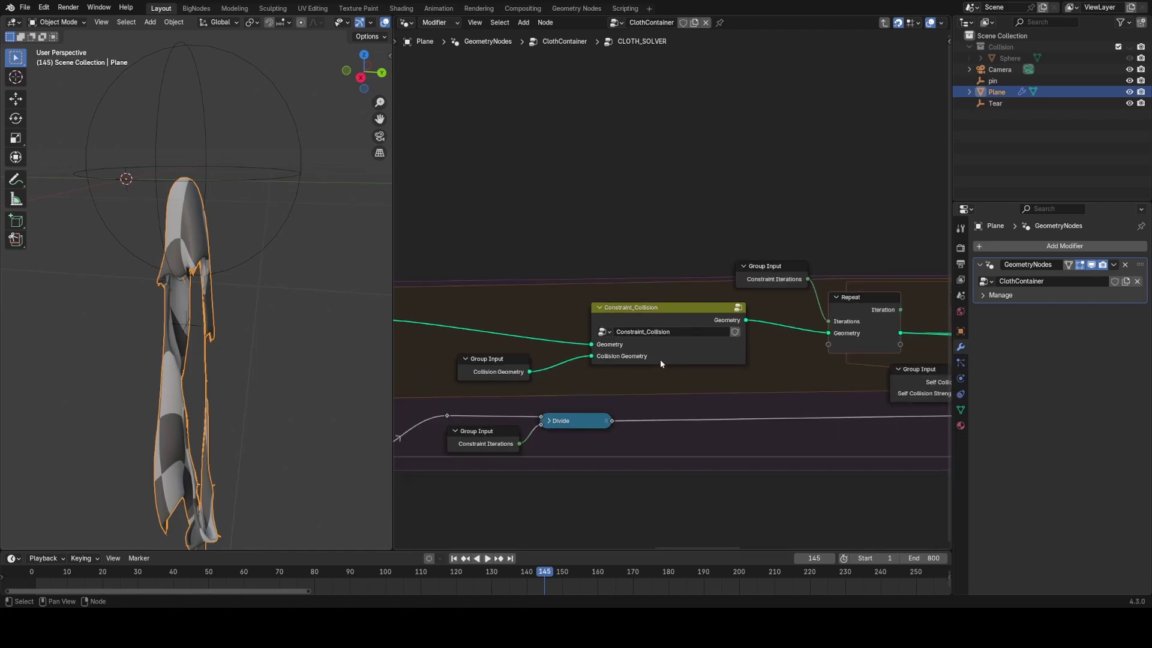
pyautogui.scroll(4, 667, 364)
pyautogui.scroll(-3, 744, 371)
pyautogui.scroll(-5, 779, 369)
pyautogui.moveTo(830, 362); pyautogui.dragTo(552, 390, button='middle')
pyautogui.keyDown('ctrl'); pyautogui.scroll(-10, 816, 391); pyautogui.keyUp('ctrl')
pyautogui.scroll(3, 799, 379)
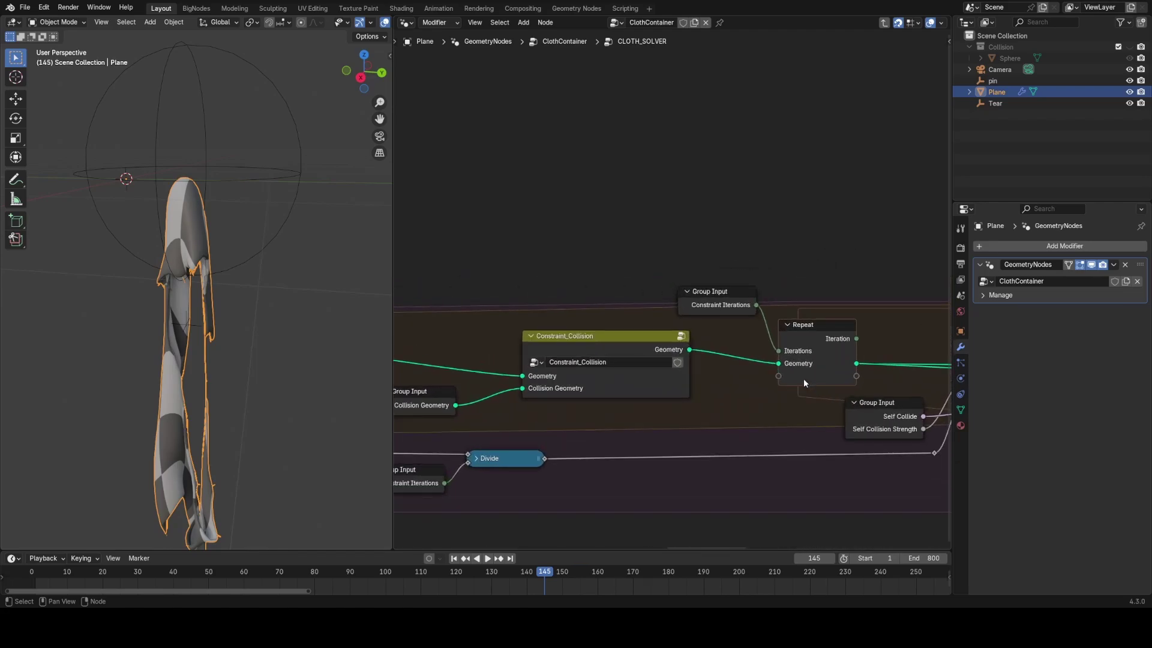
# Examine the constraint nodes along the Repeat zone, from the Constraint Iterations input to the zone's end
pyautogui.scroll(2, 691, 364)
pyautogui.click(671, 355)
pyautogui.moveTo(672, 355); pyautogui.dragTo(672, 322, button='middle')
pyautogui.scroll(-3, 673, 321)
pyautogui.moveTo(819, 321); pyautogui.dragTo(641, 334, button='middle')
pyautogui.click(642, 334)
pyautogui.moveTo(576, 240); pyautogui.dragTo(684, 338)
pyautogui.moveTo(816, 325); pyautogui.dragTo(570, 333, button='middle')
pyautogui.moveTo(866, 332); pyautogui.dragTo(614, 331, button='middle')
pyautogui.scroll(-4, 760, 302)
pyautogui.moveTo(713, 370); pyautogui.dragTo(817, 375, button='middle')
pyautogui.scroll(4, 600, 336)
# Open the Constraint_Collision group for a brief look and return to the CLOTH_SOLVER group
pyautogui.click(571, 346)
pyautogui.press('Tab')
pyautogui.scroll(-3, 677, 343)
pyautogui.press('Tab')
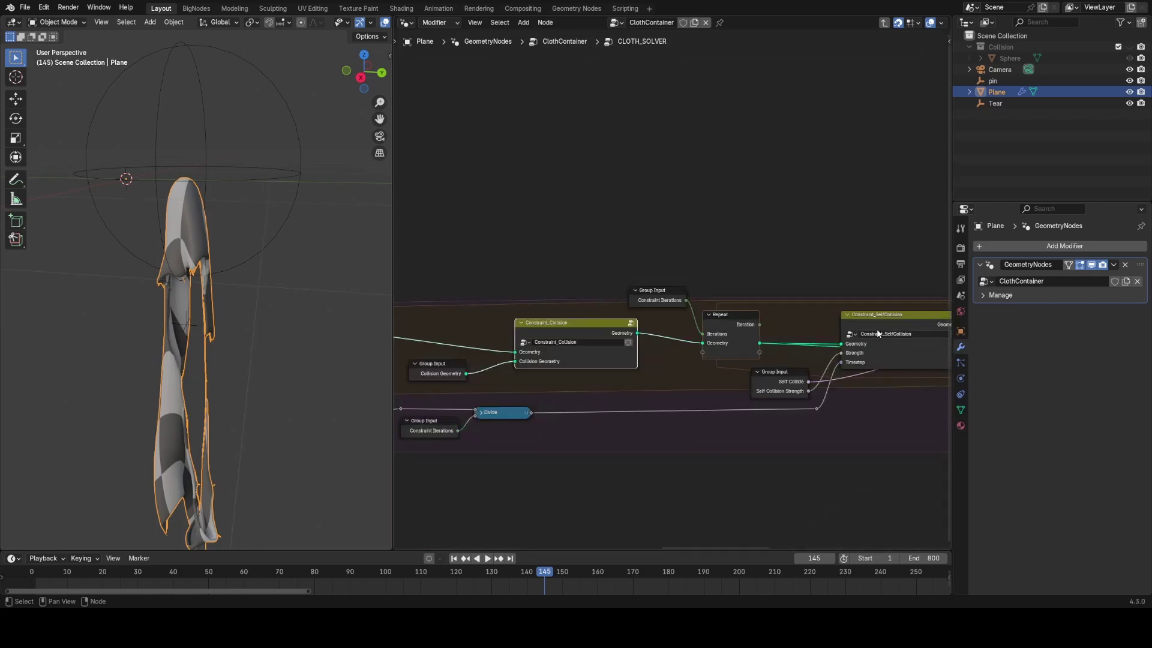
# Examine how Constraint_Collision sits before the Repeat zone while the other constraints are inside it
pyautogui.moveTo(541, 364); pyautogui.dragTo(708, 335, button='middle')
pyautogui.scroll(4, 707, 336)
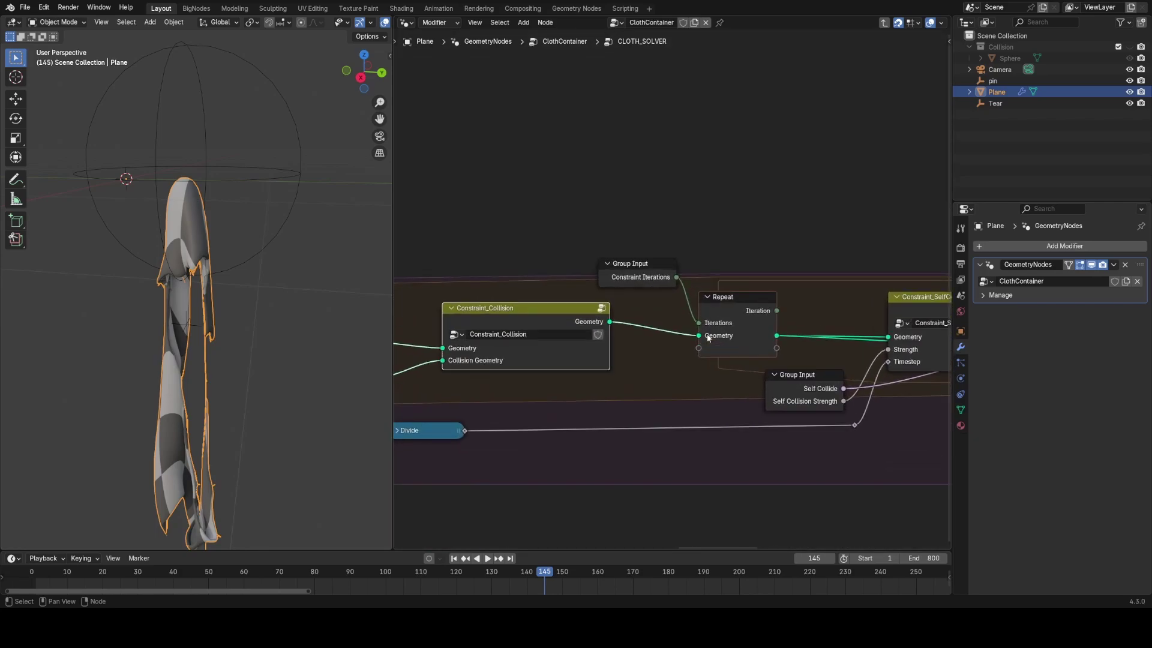
pyautogui.click(669, 345)
pyautogui.click(570, 312)
pyautogui.moveTo(521, 324); pyautogui.dragTo(770, 333, button='middle')
pyautogui.scroll(3, 770, 334)
pyautogui.moveTo(812, 370); pyautogui.dragTo(453, 393, button='middle')
pyautogui.scroll(-2, 743, 309)
pyautogui.moveTo(592, 370); pyautogui.dragTo(769, 347, button='middle')
pyautogui.scroll(3, 694, 340)
pyautogui.scroll(-3, 772, 348)
pyautogui.keyDown('ctrl'); pyautogui.scroll(2, 726, 348); pyautogui.keyUp('ctrl')
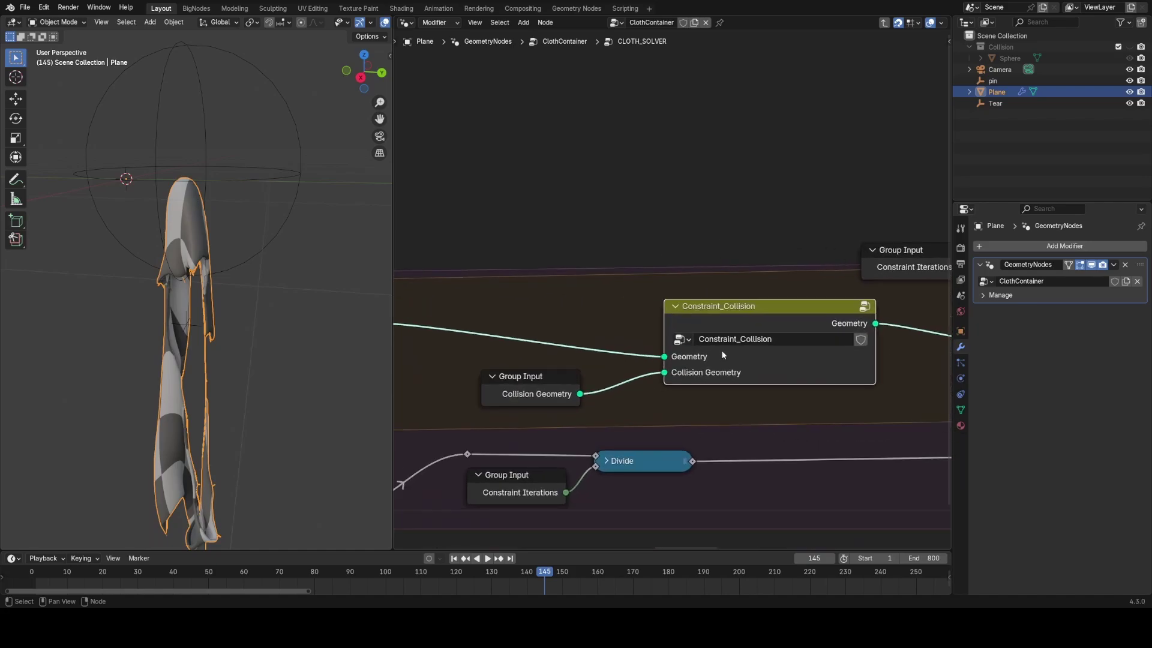
# Open the Constraint_Collision group and highlight the Sample Nearest Surface node that samples the collider's position
pyautogui.press('Tab')
pyautogui.scroll(-7, 730, 340)
pyautogui.scroll(3, 751, 326)
pyautogui.moveTo(599, 376); pyautogui.dragTo(749, 364, button='middle')
pyautogui.scroll(3, 736, 309)
pyautogui.moveTo(432, 376); pyautogui.dragTo(606, 474)
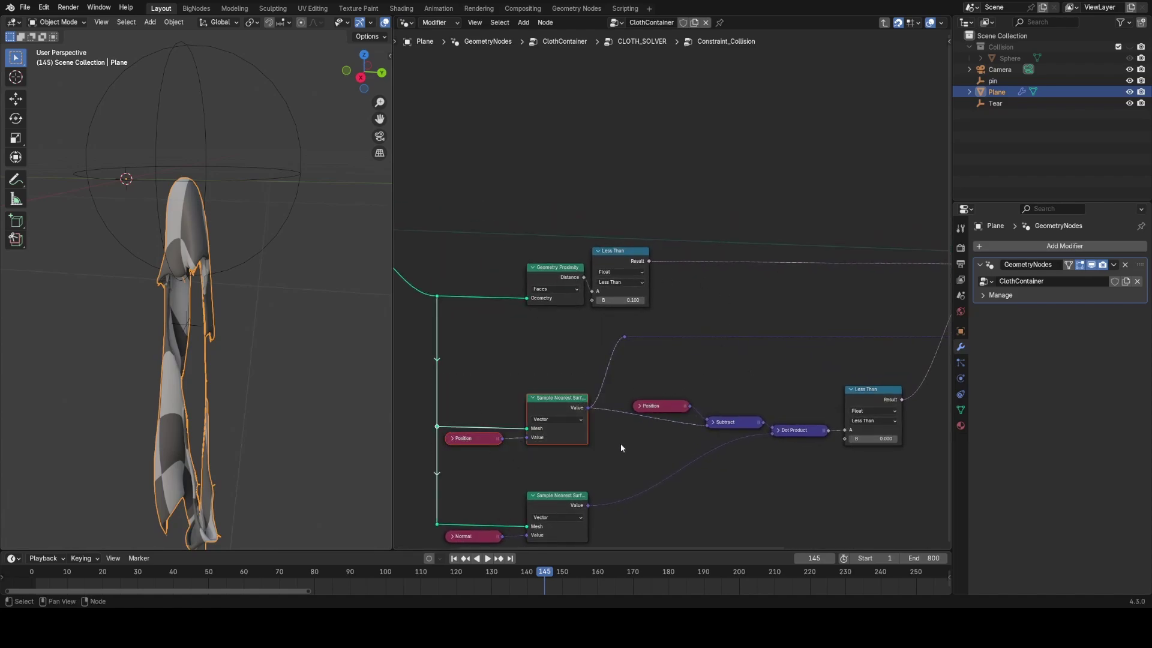
# Highlight the Sample Nearest Surface node that samples the collider's normal and examine its link to the Dot Product
pyautogui.moveTo(617, 451); pyautogui.dragTo(642, 381, button='middle')
pyautogui.moveTo(451, 430); pyautogui.dragTo(605, 494)
pyautogui.press('g')
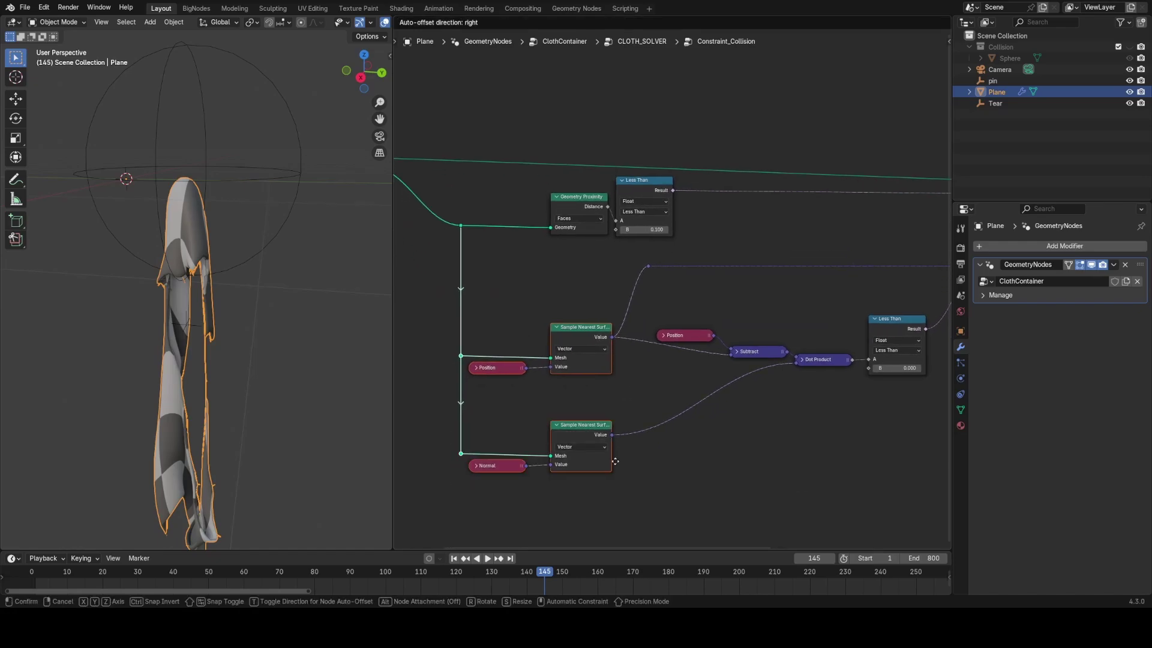
pyautogui.rightClick(622, 434)
pyautogui.click(620, 388)
pyautogui.moveTo(660, 362); pyautogui.dragTo(548, 351, button='middle')
pyautogui.moveTo(597, 446); pyautogui.dragTo(678, 359, button='middle')
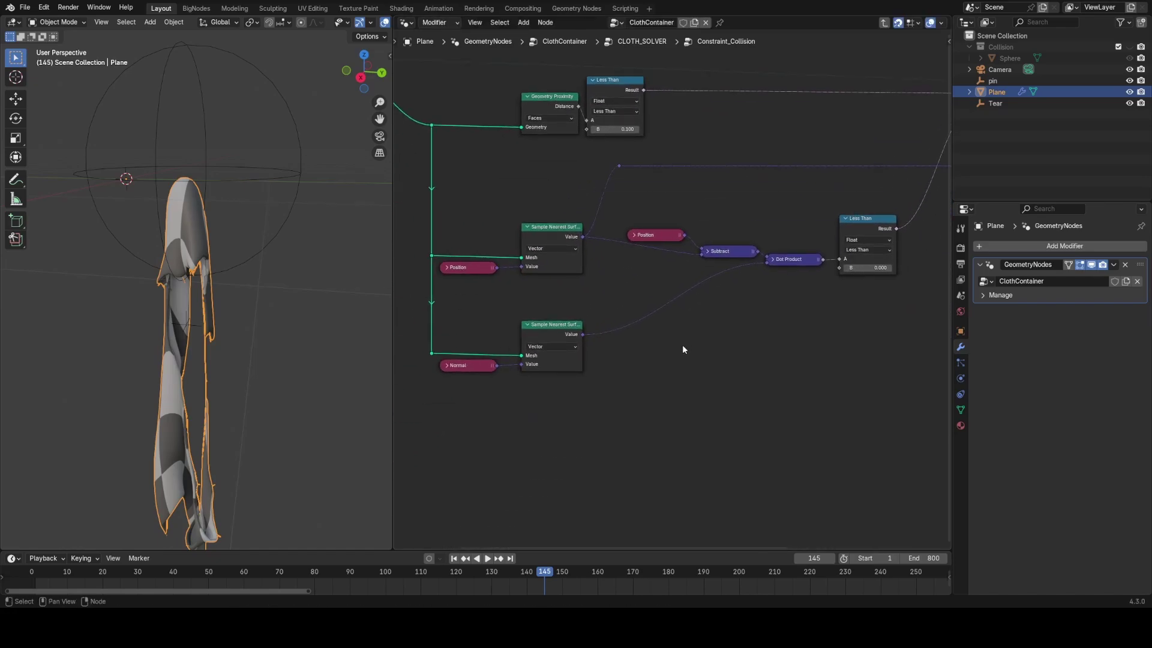
# Annotate a vertical surface line with a normal arrow below the nodes, and circle the Position and Subtract nodes
pyautogui.click(667, 395)
pyautogui.moveTo(694, 340); pyautogui.dragTo(685, 485)
pyautogui.moveTo(667, 407); pyautogui.dragTo(656, 409, button='middle')
pyautogui.scroll(1, 658, 407)
pyautogui.moveTo(660, 406); pyautogui.dragTo(684, 413)
pyautogui.moveTo(702, 260)
pyautogui.mouseDown()
pyautogui.moveTo(757, 209)
pyautogui.moveTo(673, 262)
pyautogui.mouseUp()
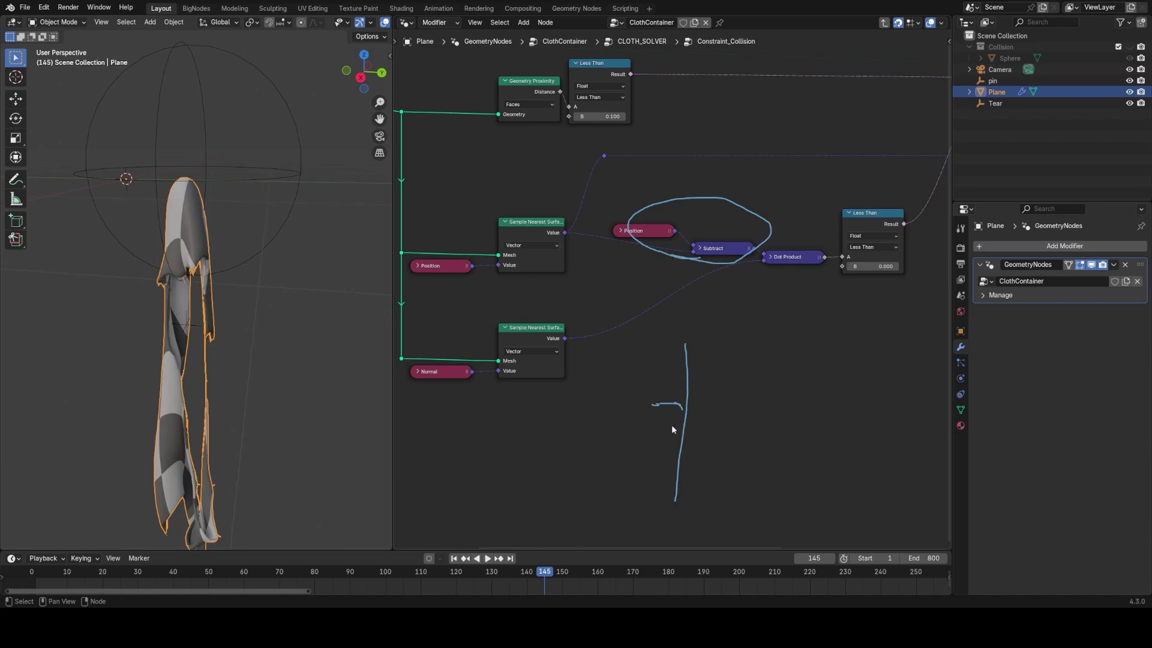
pyautogui.moveTo(683, 435)
pyautogui.mouseDown()
pyautogui.moveTo(607, 427)
pyautogui.moveTo(621, 448)
pyautogui.mouseUp()
# Annotate an arrow reaching the surface line from its opposite side and circle both arrows
pyautogui.moveTo(889, 280); pyautogui.dragTo(810, 297, button='middle')
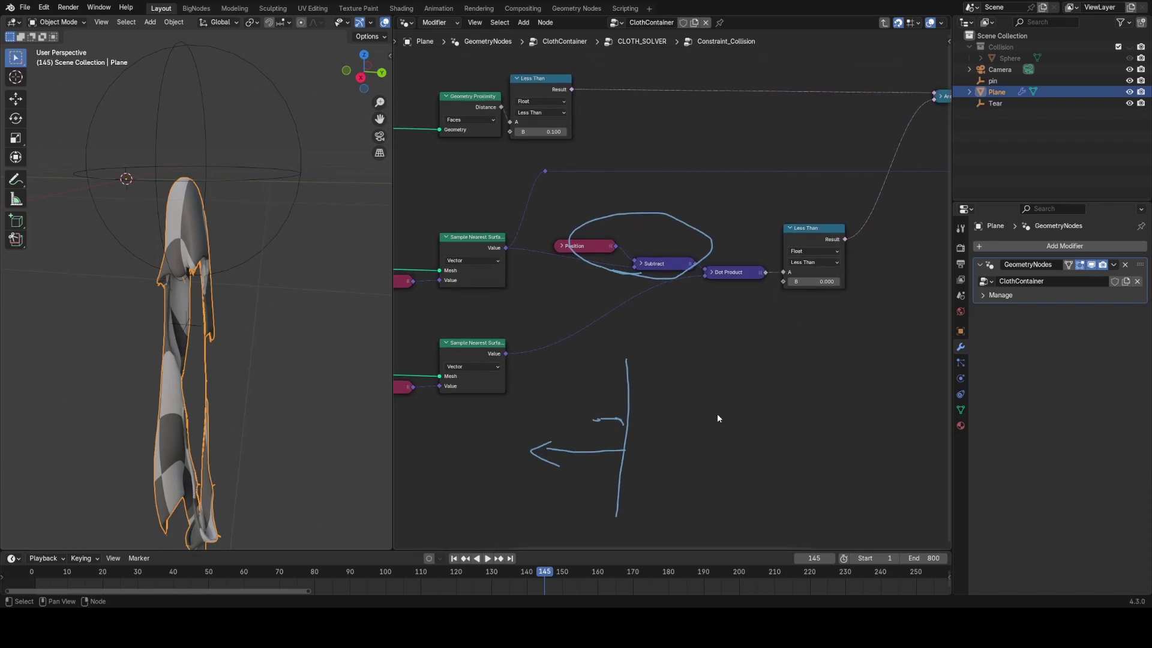
pyautogui.scroll(2, 702, 438)
pyautogui.moveTo(651, 461)
pyautogui.mouseDown(button='middle')
pyautogui.moveTo(702, 438)
pyautogui.moveTo(693, 410)
pyautogui.mouseUp(button='middle')
pyautogui.press('d')
pyautogui.moveTo(727, 398)
pyautogui.mouseDown()
pyautogui.moveTo(676, 394)
pyautogui.moveTo(688, 410)
pyautogui.moveTo(691, 388)
pyautogui.mouseUp()
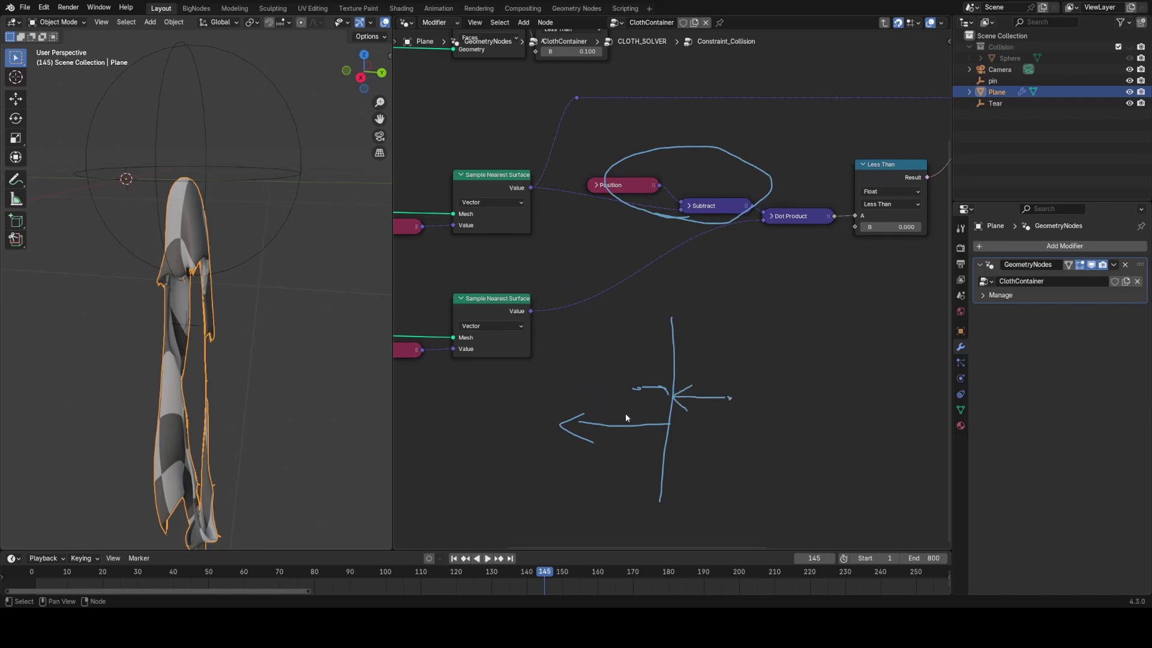
pyautogui.moveTo(681, 447)
pyautogui.mouseDown()
pyautogui.moveTo(570, 449)
pyautogui.moveTo(725, 382)
pyautogui.moveTo(621, 448)
pyautogui.mouseUp()
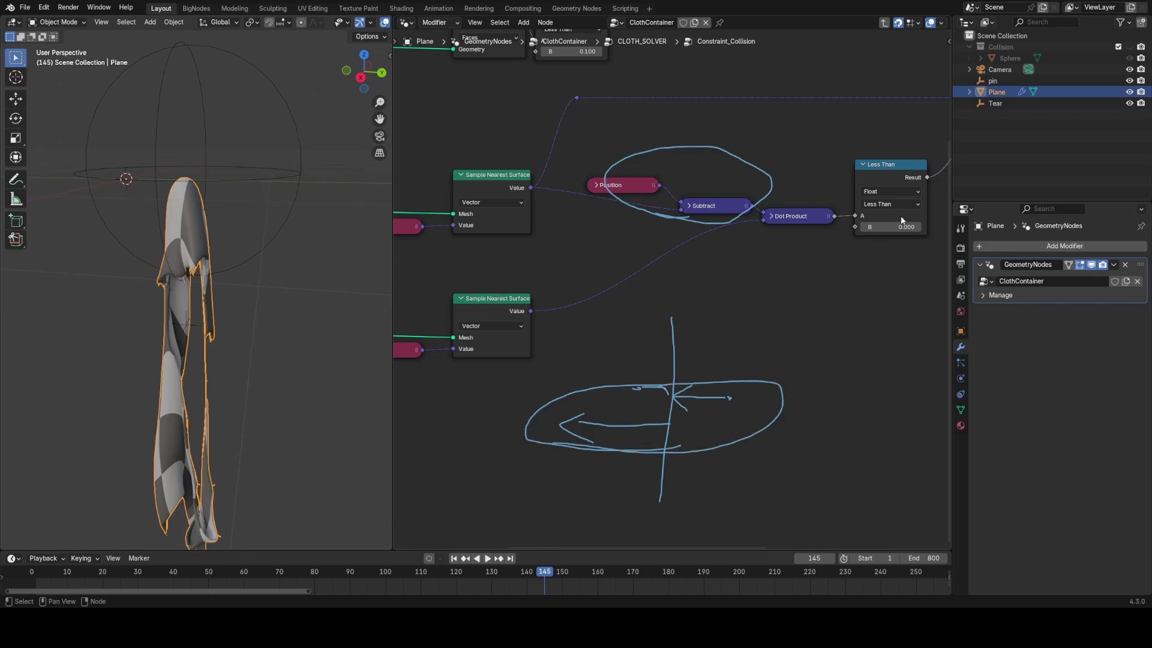
# Examine the Dot Product and Less Than nodes and erase the surface line and arrow annotations
pyautogui.moveTo(807, 215); pyautogui.dragTo(698, 269, button='middle')
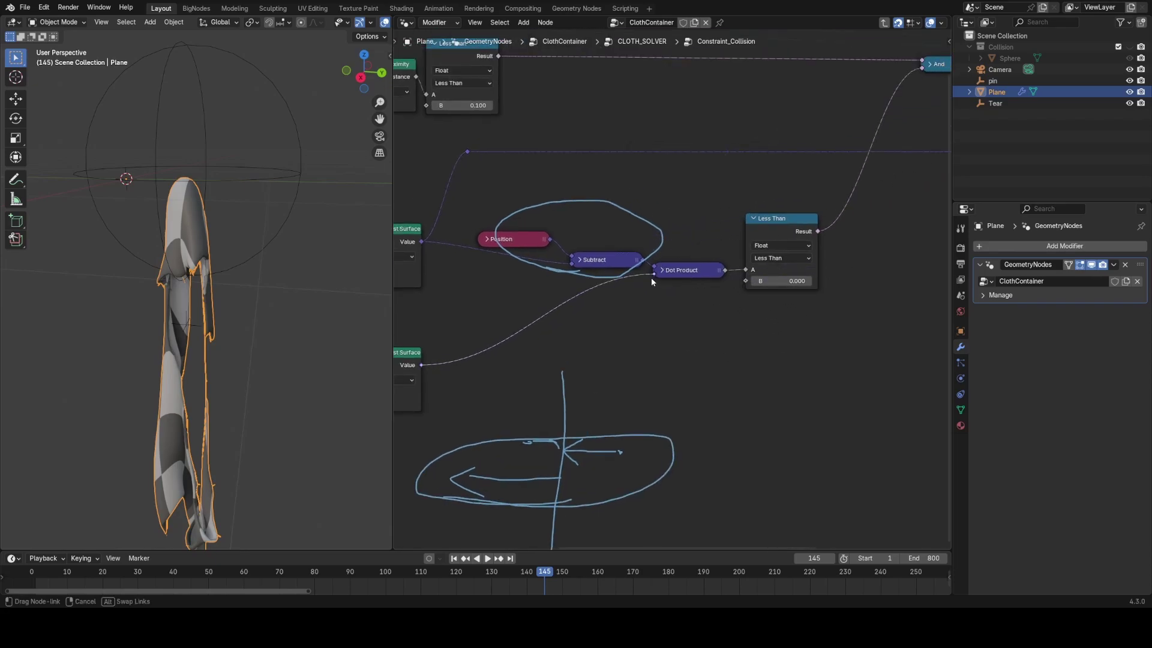
pyautogui.moveTo(608, 417); pyautogui.dragTo(682, 377, button='middle')
pyautogui.scroll(-2, 682, 376)
pyautogui.moveTo(822, 286)
pyautogui.mouseDown(button='middle')
pyautogui.moveTo(677, 393)
pyautogui.moveTo(658, 352)
pyautogui.moveTo(765, 260)
pyautogui.mouseUp(button='middle')
pyautogui.moveTo(681, 401)
pyautogui.mouseDown(button='right')
pyautogui.moveTo(565, 432)
pyautogui.moveTo(687, 322)
pyautogui.mouseUp(button='right')
pyautogui.moveTo(744, 179); pyautogui.dragTo(648, 378, button='middle')
pyautogui.moveTo(834, 331); pyautogui.dragTo(762, 322, button='middle')
# Examine how the Dot Product's Less Than result joins the distance check in the And node
pyautogui.moveTo(548, 356)
pyautogui.mouseDown(button='middle')
pyautogui.moveTo(732, 258)
pyautogui.moveTo(799, 275)
pyautogui.mouseUp(button='middle')
pyautogui.scroll(2, 601, 323)
pyautogui.moveTo(714, 300); pyautogui.dragTo(564, 295, button='middle')
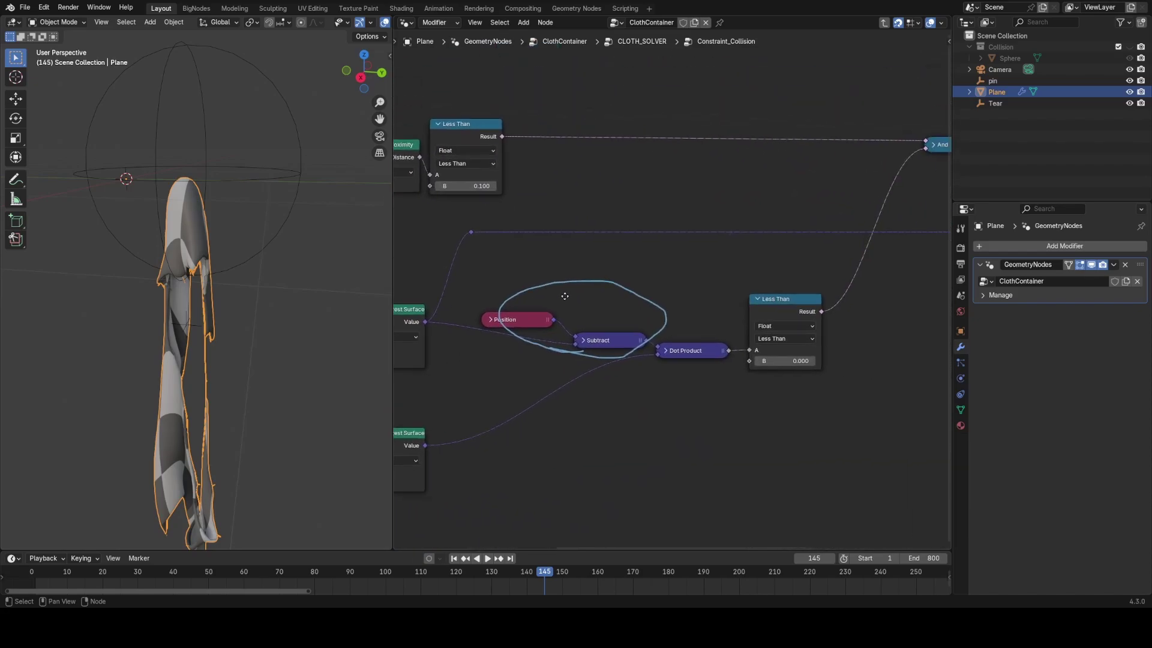
pyautogui.scroll(-4, 656, 292)
pyautogui.moveTo(765, 281); pyautogui.dragTo(677, 311, button='middle')
pyautogui.scroll(2, 676, 311)
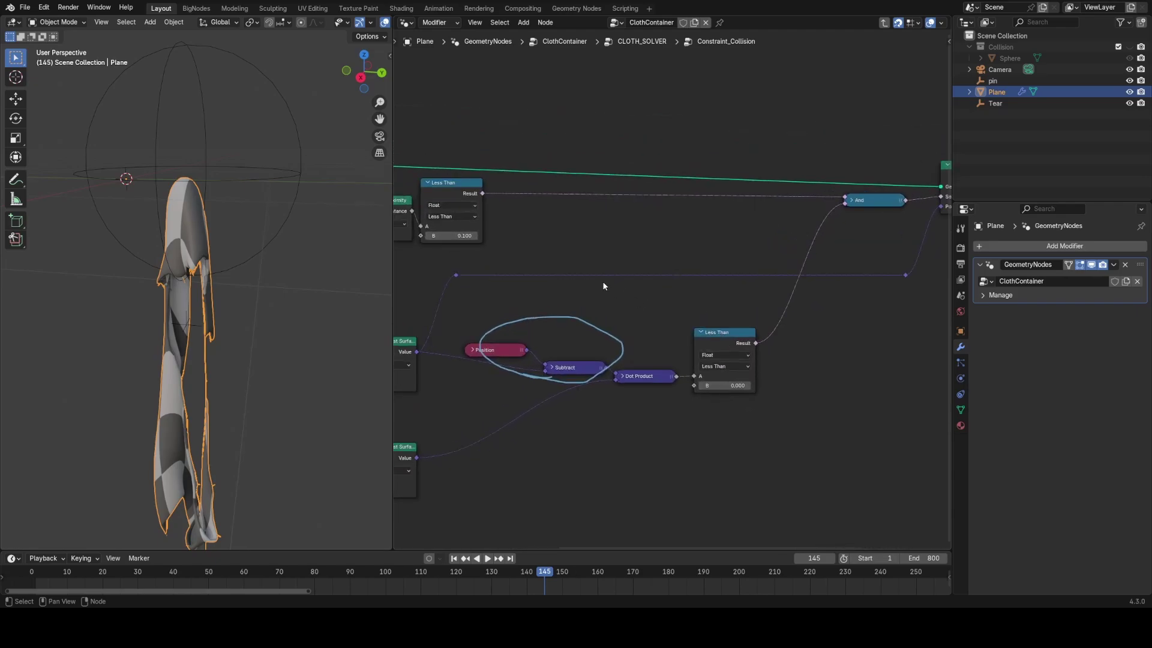
# Examine the Geometry Proximity node and the Less Than comparison that checks its distance
pyautogui.moveTo(497, 241); pyautogui.dragTo(666, 298, button='middle')
pyautogui.scroll(4, 665, 299)
pyautogui.moveTo(666, 303); pyautogui.dragTo(486, 187)
pyautogui.moveTo(572, 326); pyautogui.dragTo(632, 350, button='middle')
pyautogui.scroll(2, 632, 349)
pyautogui.click(632, 349)
pyautogui.moveTo(550, 260); pyautogui.dragTo(637, 270, button='middle')
# Trace the And result and the sampled surface position into the Set Position node
pyautogui.moveTo(852, 337); pyautogui.dragTo(710, 369, button='middle')
pyautogui.scroll(-1, 706, 370)
pyautogui.moveTo(806, 352); pyautogui.dragTo(414, 370, button='middle')
pyautogui.moveTo(852, 385)
pyautogui.mouseDown(button='middle')
pyautogui.moveTo(706, 390)
pyautogui.moveTo(769, 315)
pyautogui.mouseUp(button='middle')
pyautogui.scroll(-1, 768, 316)
pyautogui.moveTo(570, 368); pyautogui.dragTo(756, 298, button='middle')
pyautogui.scroll(-2, 755, 299)
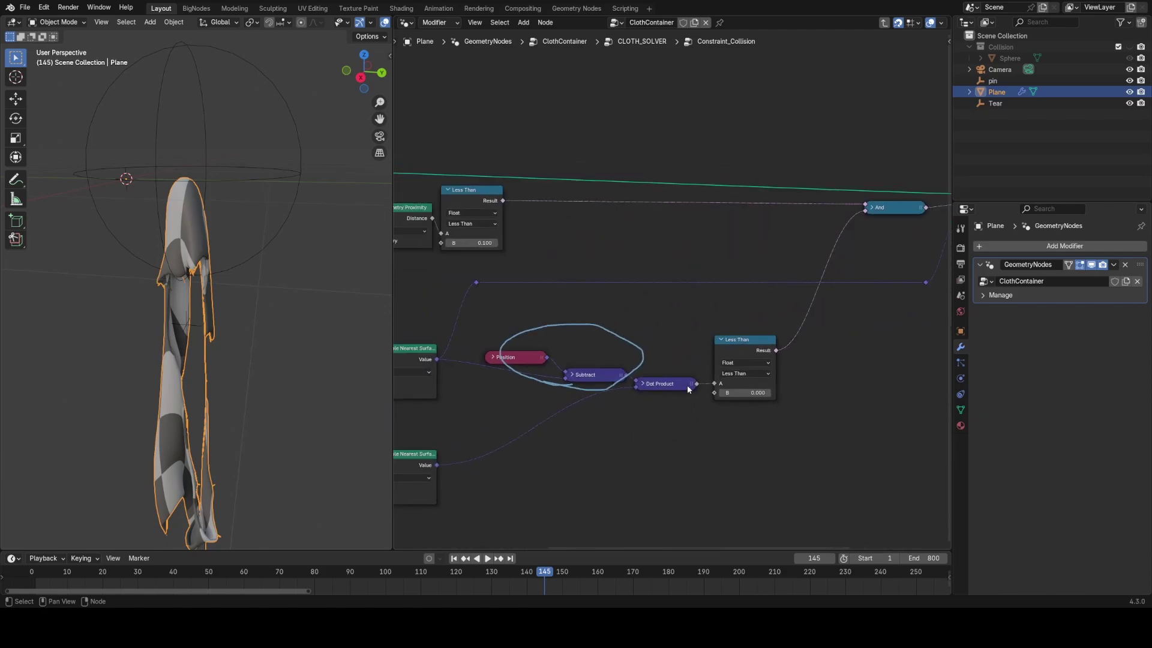
# Erase the annotation circle around the Subtract node and return to the CLOTH_SOLVER group
pyautogui.moveTo(697, 368); pyautogui.dragTo(697, 334, button='right')
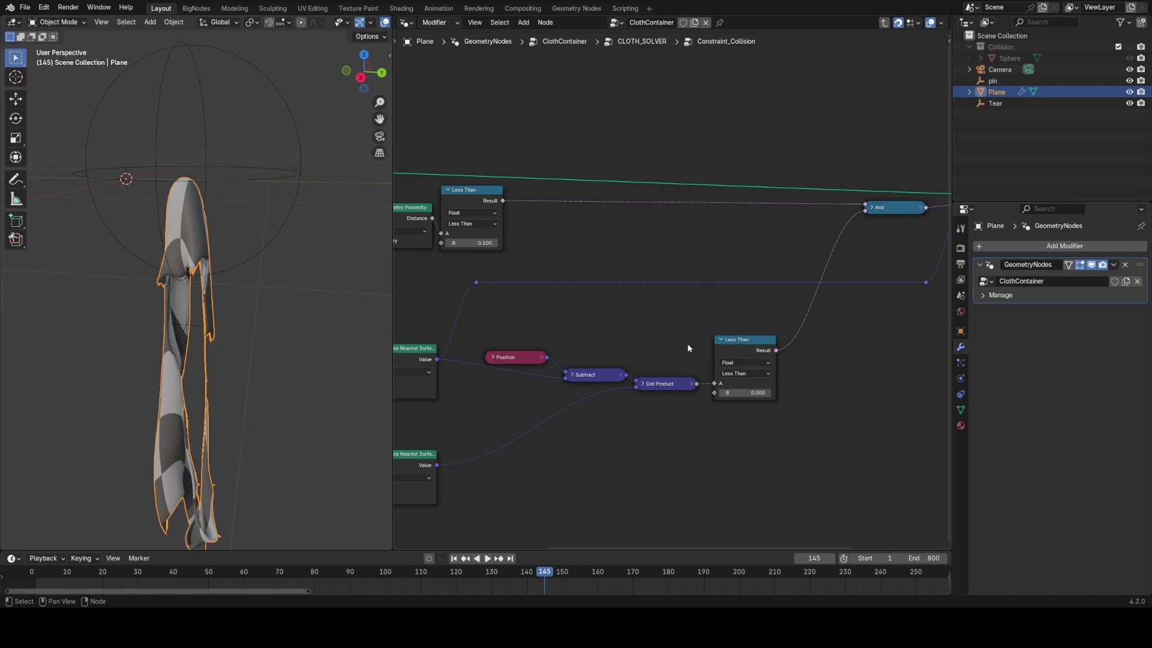
pyautogui.scroll(-3, 780, 270)
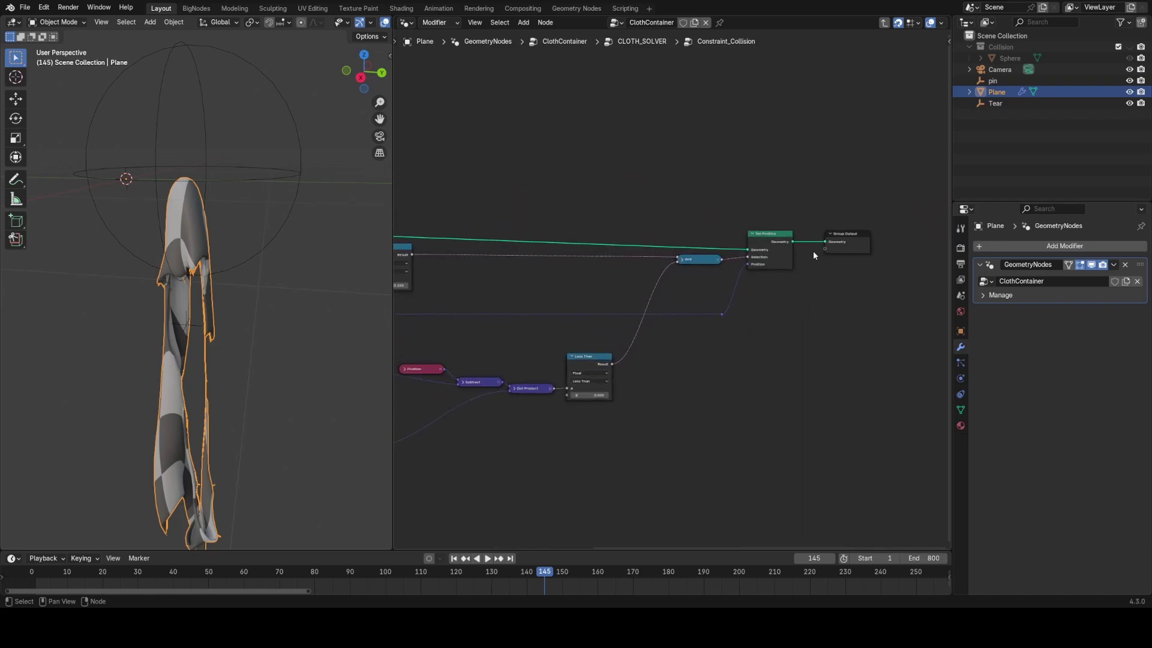
pyautogui.press('Tab')
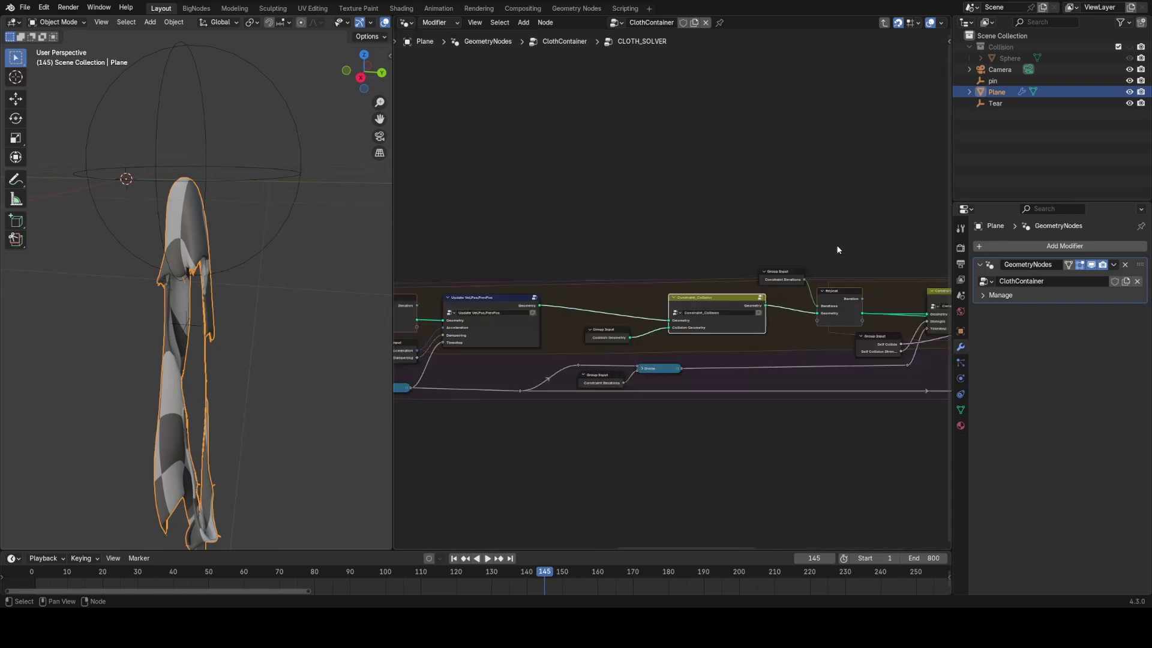
# Examine the Repeat zone's Constraint_SelfCollision node, its Self Collide Switch and the neighbouring Constraint_Distance node
pyautogui.click(805, 342)
pyautogui.scroll(4, 862, 314)
pyautogui.moveTo(861, 314); pyautogui.dragTo(620, 408, button='middle')
pyautogui.scroll(2, 643, 363)
pyautogui.moveTo(643, 364); pyautogui.dragTo(662, 298, button='middle')
pyautogui.scroll(1, 670, 283)
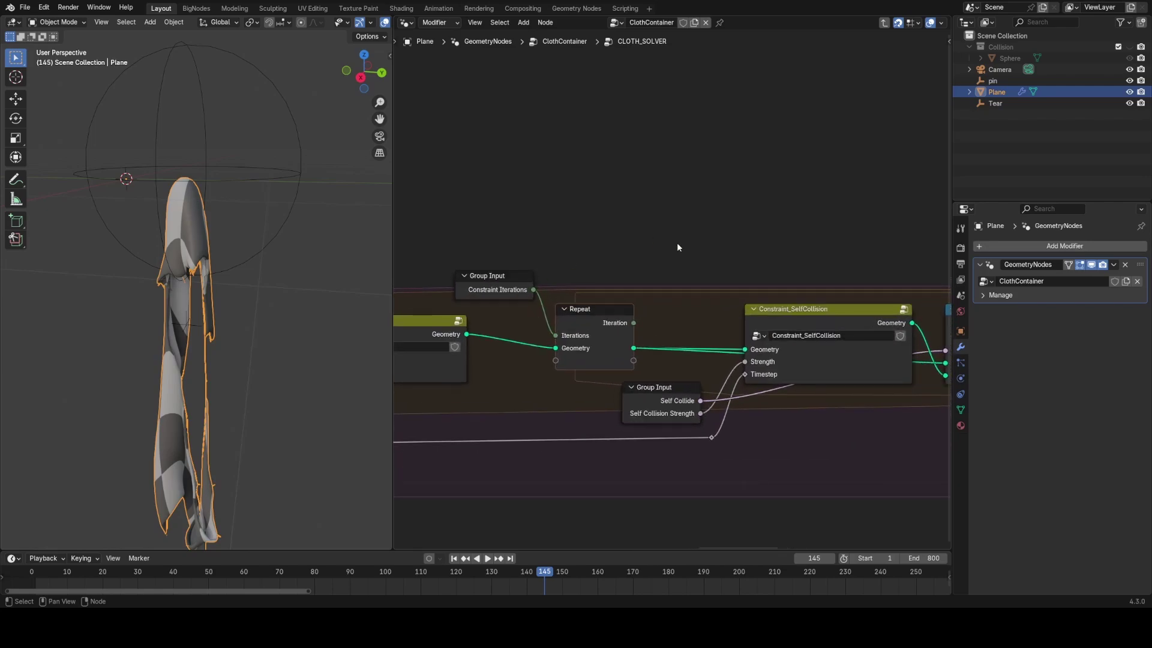
pyautogui.moveTo(729, 352); pyautogui.dragTo(666, 343, button='middle')
pyautogui.moveTo(813, 361); pyautogui.dragTo(722, 353, button='middle')
pyautogui.click(705, 345)
pyautogui.keyDown('ctrl'); pyautogui.hscroll(6, 759, 366); pyautogui.keyUp('ctrl')
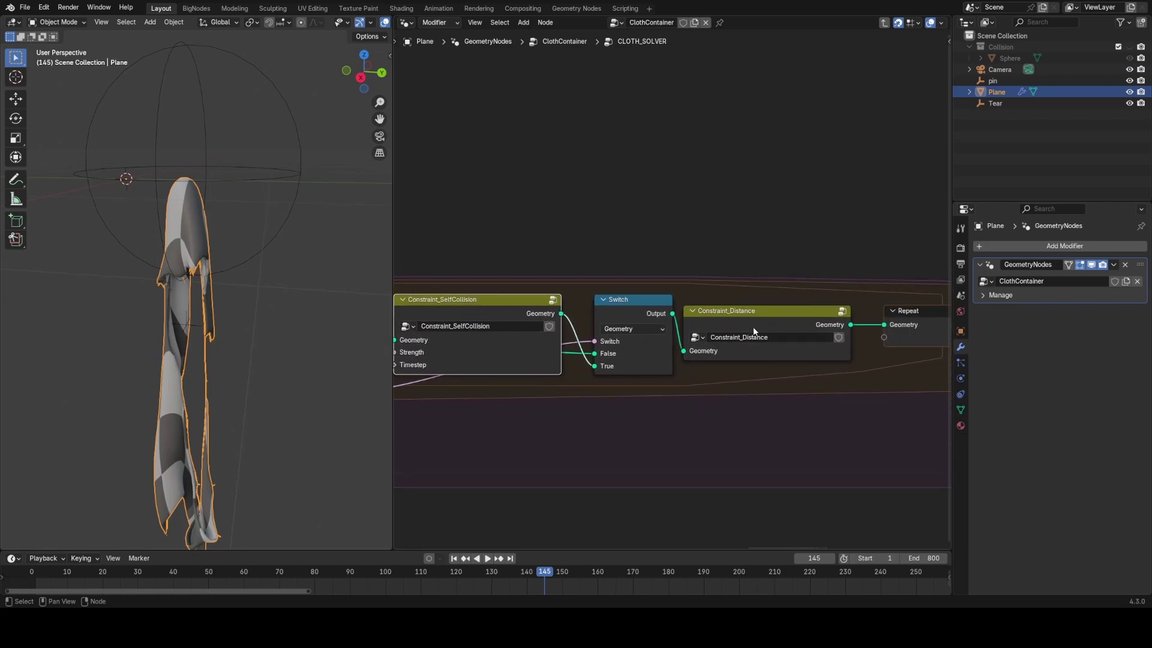
pyautogui.keyDown('ctrl'); pyautogui.hscroll(-5, 563, 399); pyautogui.keyUp('ctrl')
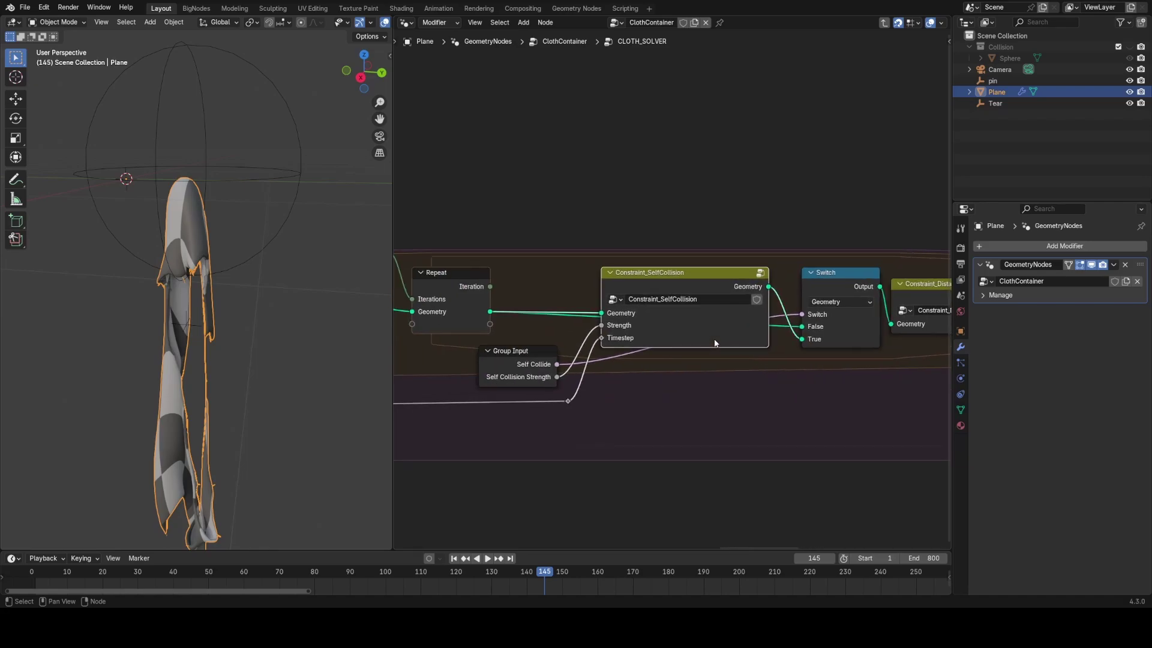
# Open the Constraint_SelfCollision group and examine its node chain from Group Input to Set Position
pyautogui.scroll(-1, 679, 390)
pyautogui.press('Tab')
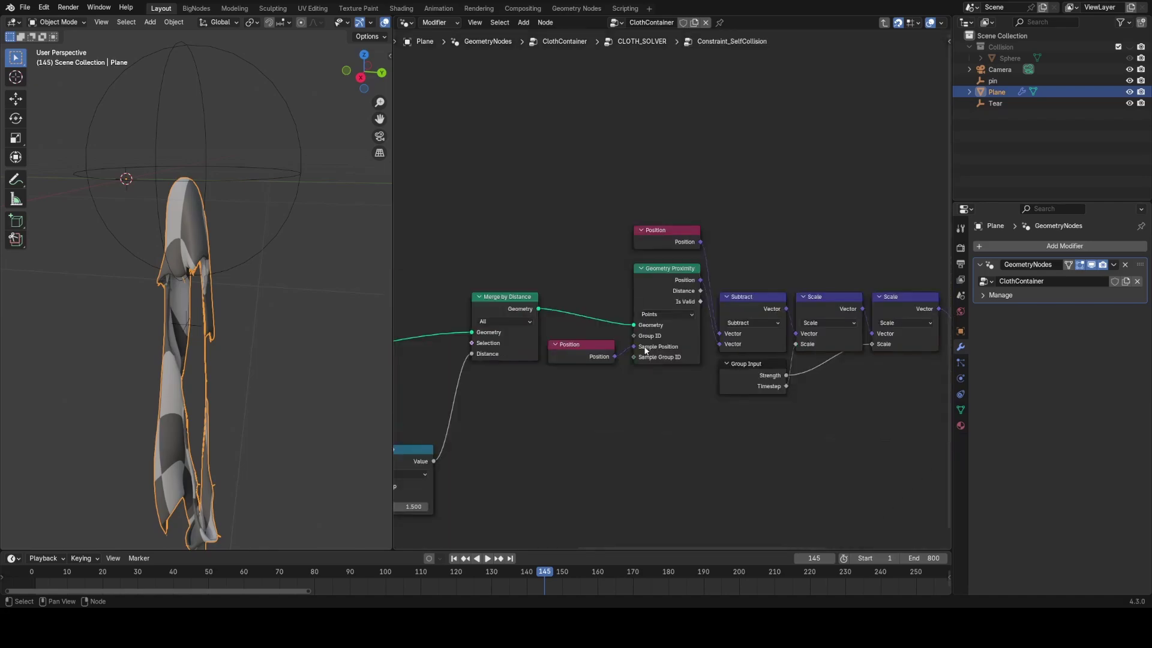
pyautogui.scroll(-4, 644, 348)
pyautogui.moveTo(783, 377); pyautogui.dragTo(772, 366, button='middle')
pyautogui.scroll(2, 772, 366)
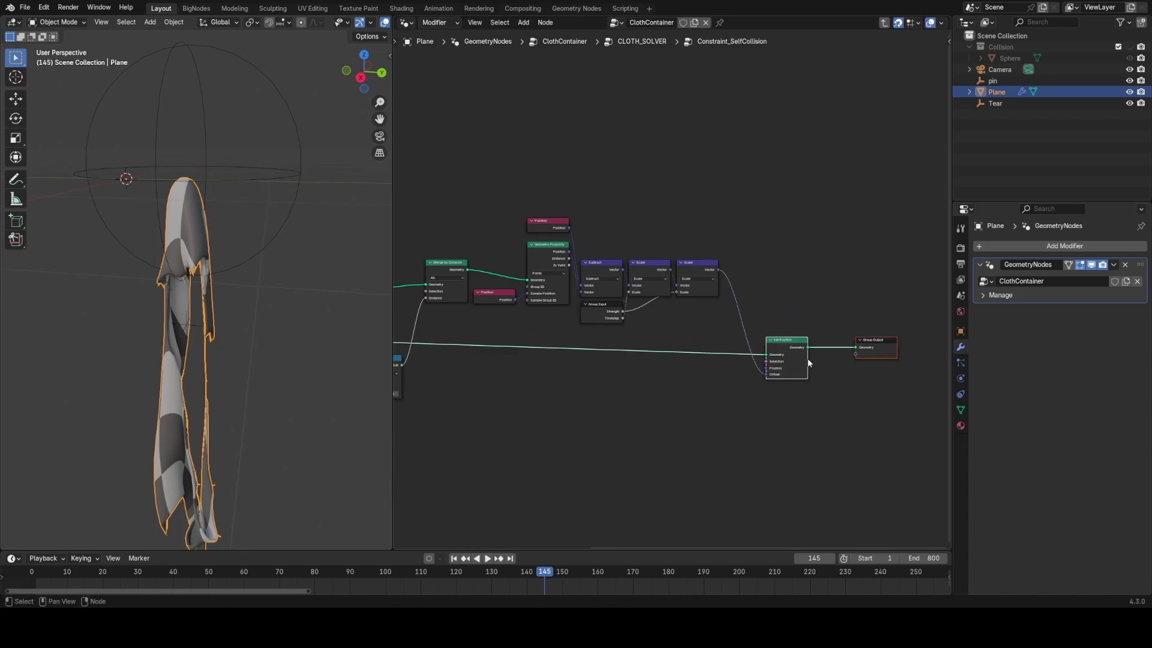
pyautogui.moveTo(614, 366); pyautogui.dragTo(847, 393, button='middle')
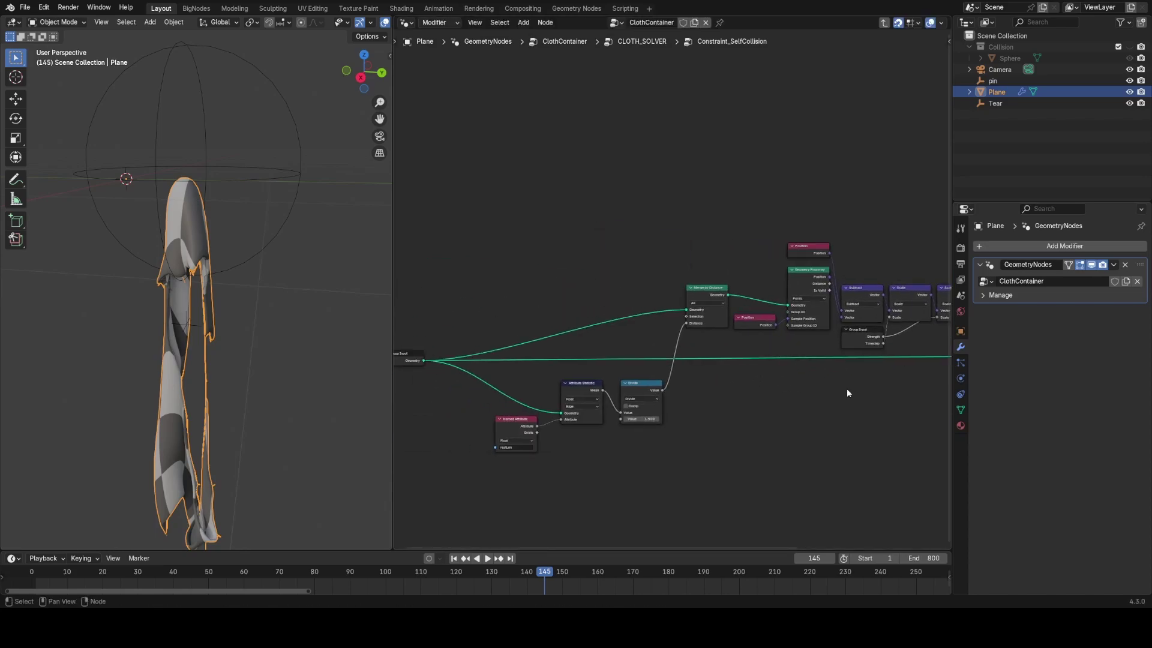
pyautogui.scroll(2, 726, 345)
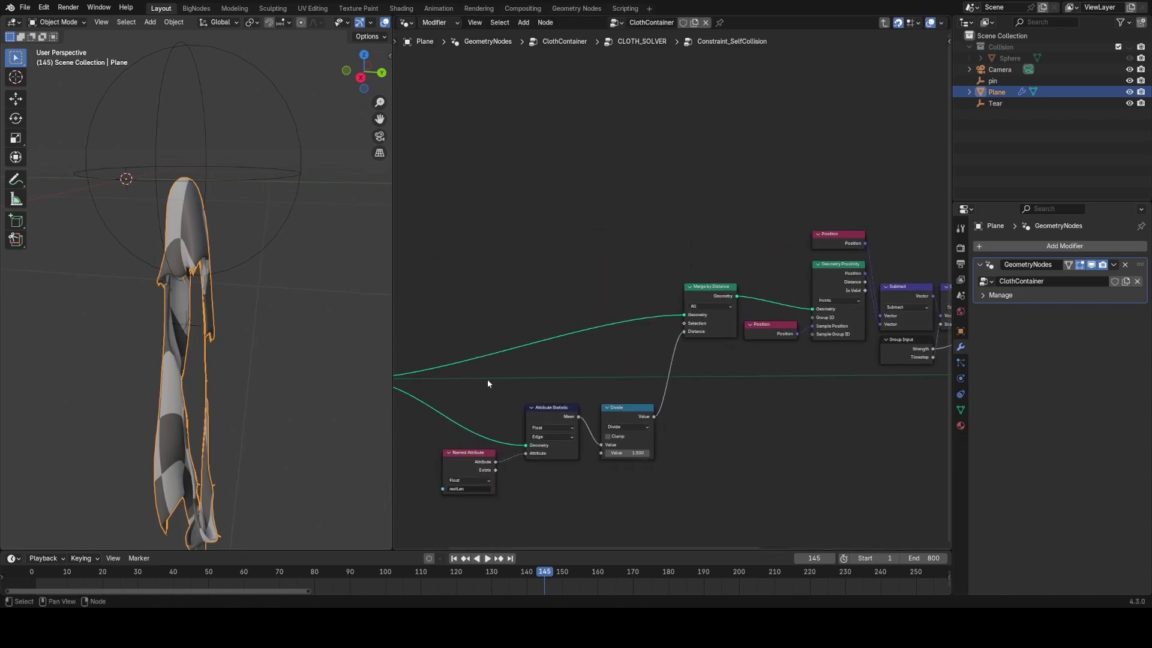
pyautogui.moveTo(688, 370); pyautogui.dragTo(695, 370, button='middle')
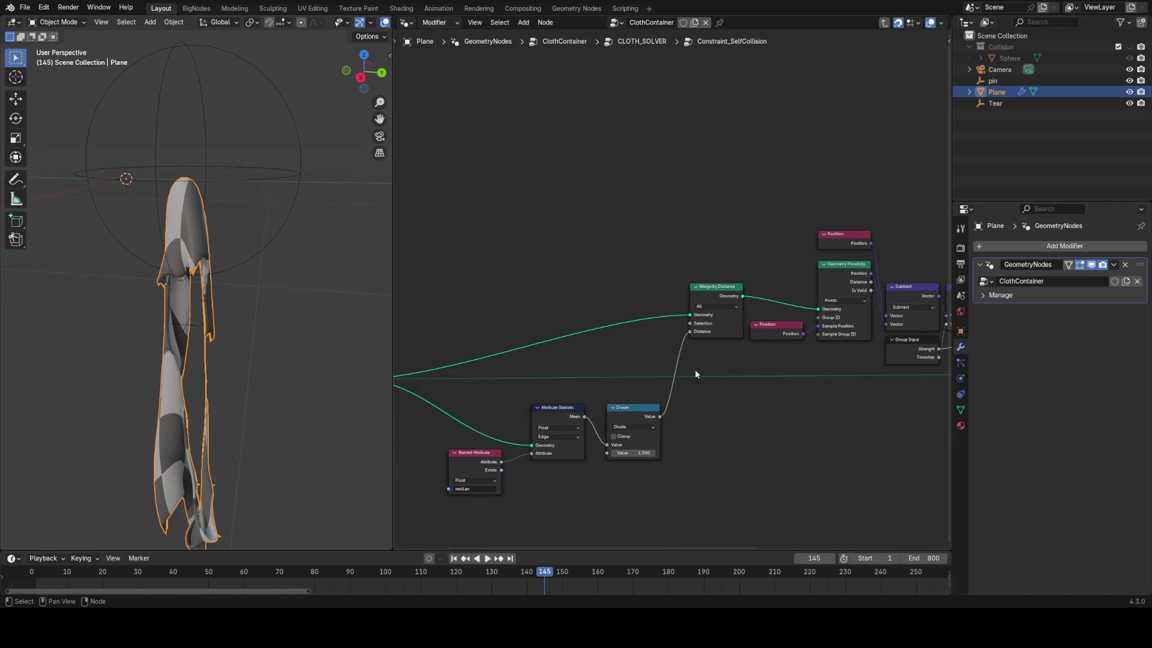
# Examine the Merge by Distance node and the nodes that feed its Geometry and Distance inputs
pyautogui.scroll(2, 695, 369)
pyautogui.keyDown('ctrl'); pyautogui.hscroll(5, 720, 366); pyautogui.keyUp('ctrl')
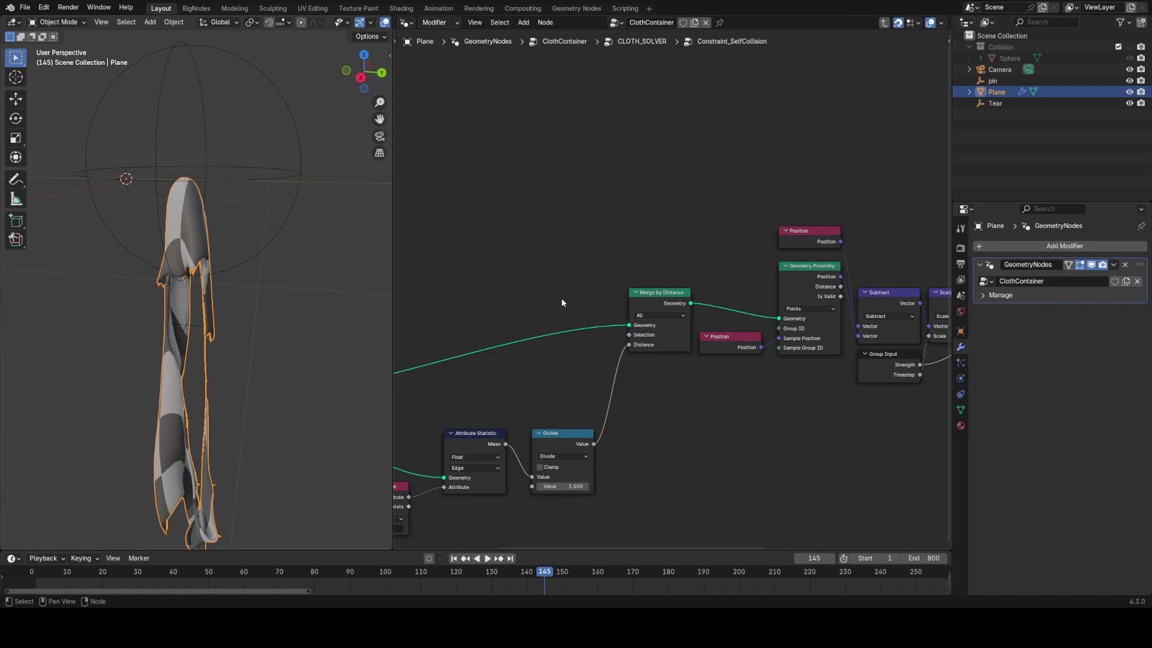
pyautogui.moveTo(578, 363); pyautogui.dragTo(679, 331, button='middle')
pyautogui.scroll(4, 749, 318)
pyautogui.scroll(-2, 664, 402)
pyautogui.scroll(1, 734, 270)
pyautogui.click(785, 242)
pyautogui.moveTo(493, 322); pyautogui.dragTo(629, 344, button='middle')
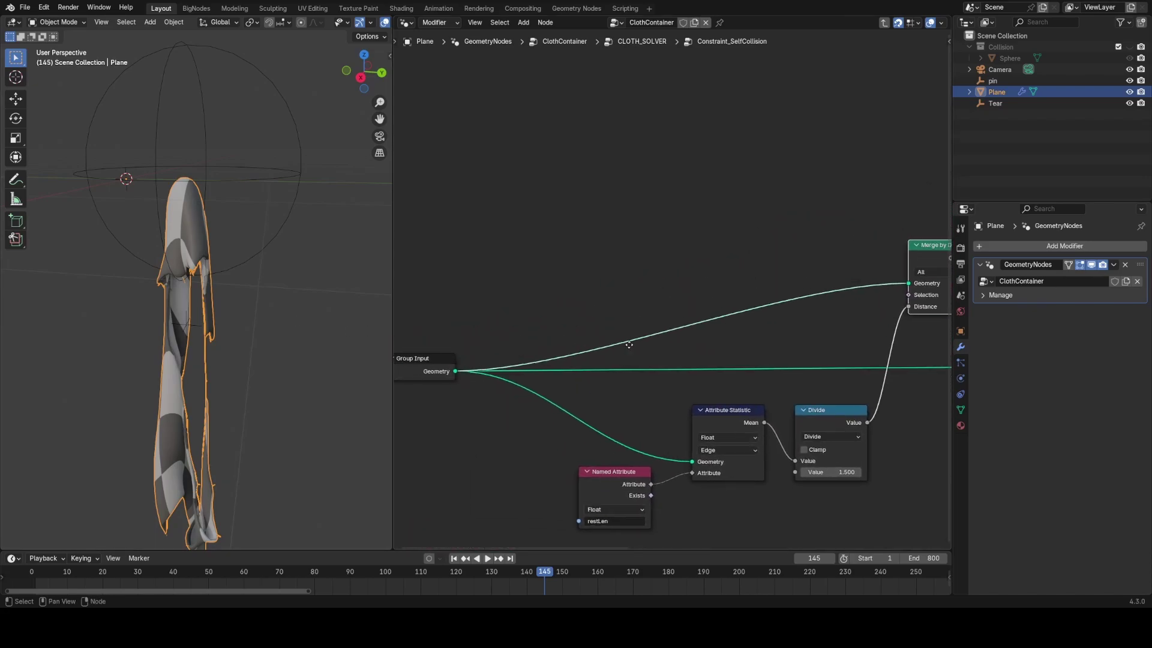
pyautogui.moveTo(859, 264); pyautogui.dragTo(624, 304, button='middle')
pyautogui.moveTo(712, 336); pyautogui.dragTo(665, 329, button='middle')
# Examine the restLen Named Attribute and the Attribute Statistic node that supplies its mean
pyautogui.scroll(3, 666, 329)
pyautogui.moveTo(585, 372); pyautogui.dragTo(551, 358, button='middle')
pyautogui.moveTo(493, 456); pyautogui.dragTo(759, 331, button='middle')
pyautogui.moveTo(479, 438); pyautogui.dragTo(505, 439)
pyautogui.moveTo(497, 339); pyautogui.dragTo(652, 480)
pyautogui.click(511, 424)
pyautogui.moveTo(503, 411); pyautogui.dragTo(757, 393, button='middle')
pyautogui.click(489, 249)
# Return to CLOTH_SOLVER and examine the Edge Vertices, Distance and Multiply nodes that feed the stored restLen attribute
pyautogui.press('Tab')
pyautogui.scroll(-7, 556, 341)
pyautogui.scroll(-1, 556, 346)
pyautogui.moveTo(557, 345); pyautogui.dragTo(779, 354, button='middle')
pyautogui.moveTo(456, 345); pyautogui.dragTo(771, 355, button='middle')
pyautogui.scroll(4, 708, 393)
pyautogui.scroll(2, 683, 402)
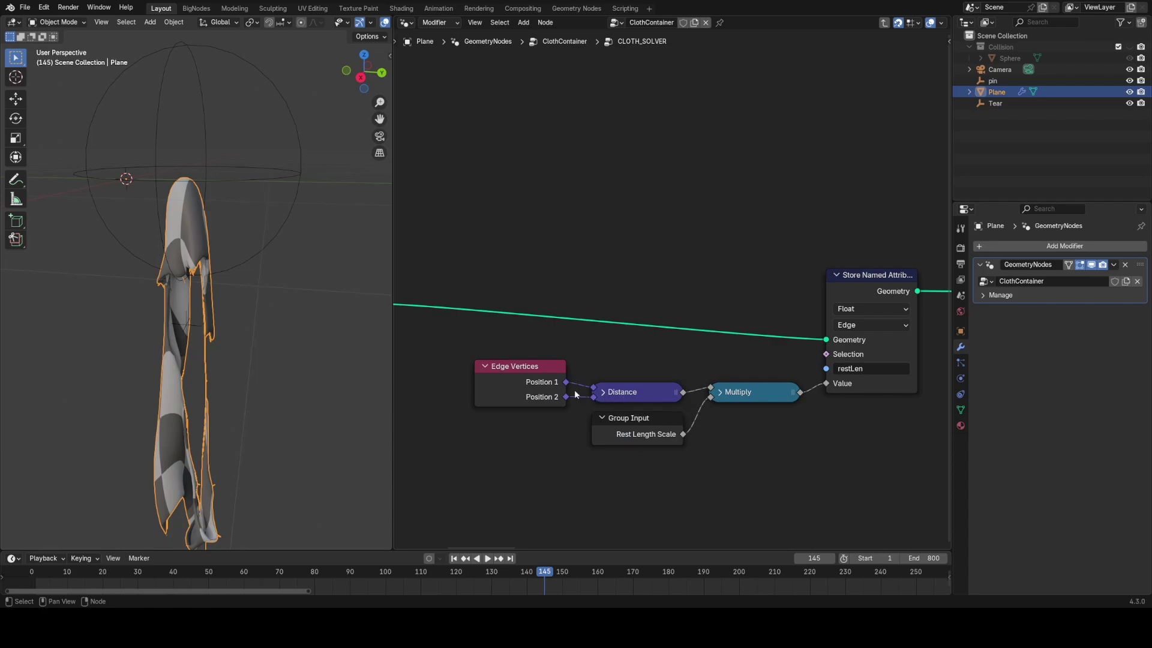
# Reopen the Constraint_SelfCollision group and examine the Divide node that sets the merge distance
pyautogui.scroll(-4, 724, 387)
pyautogui.moveTo(865, 410); pyautogui.dragTo(492, 358, button='middle')
pyautogui.moveTo(840, 365); pyautogui.dragTo(492, 443, button='middle')
pyautogui.click(739, 394)
pyautogui.press('Tab')
pyautogui.moveTo(870, 366); pyautogui.dragTo(632, 430, button='middle')
pyautogui.scroll(4, 632, 431)
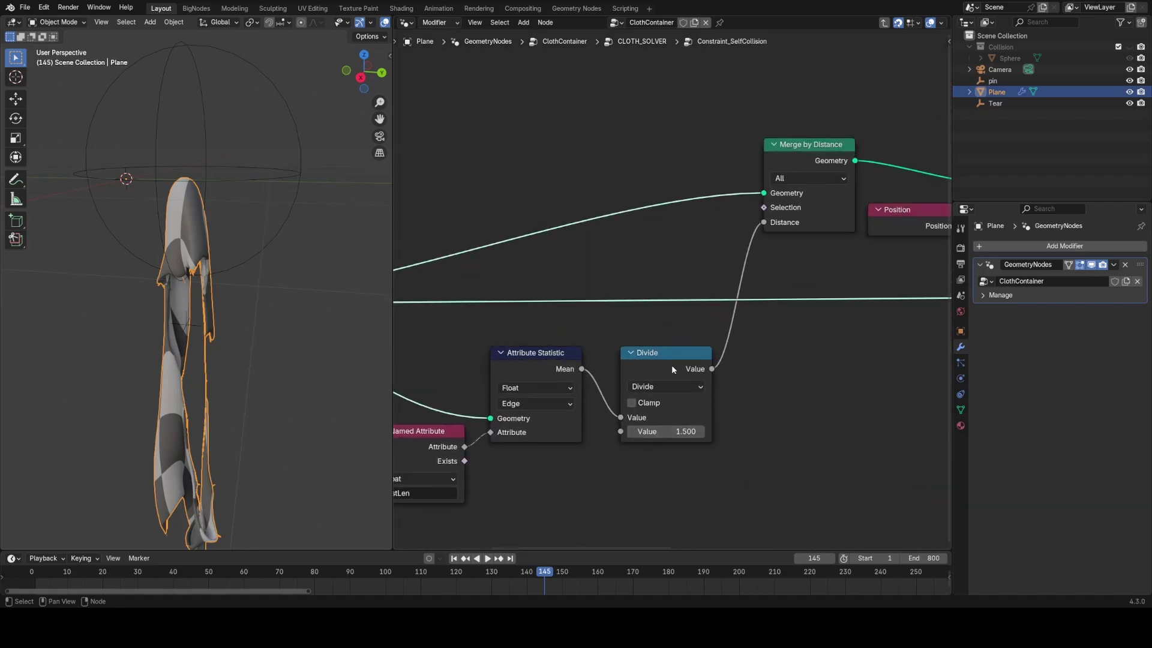
pyautogui.scroll(2, 714, 425)
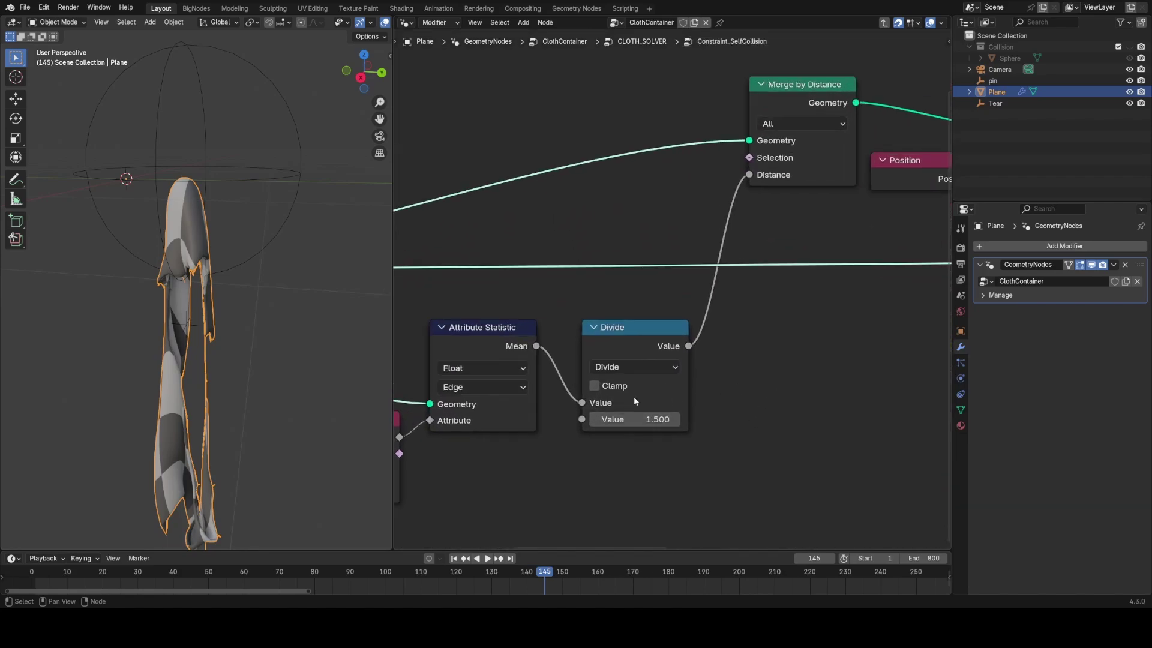
# Examine how Geometry Proximity samples the merged points and feeds the Subtract and Scale nodes
pyautogui.moveTo(891, 174); pyautogui.dragTo(598, 346, button='middle')
pyautogui.moveTo(650, 265); pyautogui.dragTo(622, 275, button='middle')
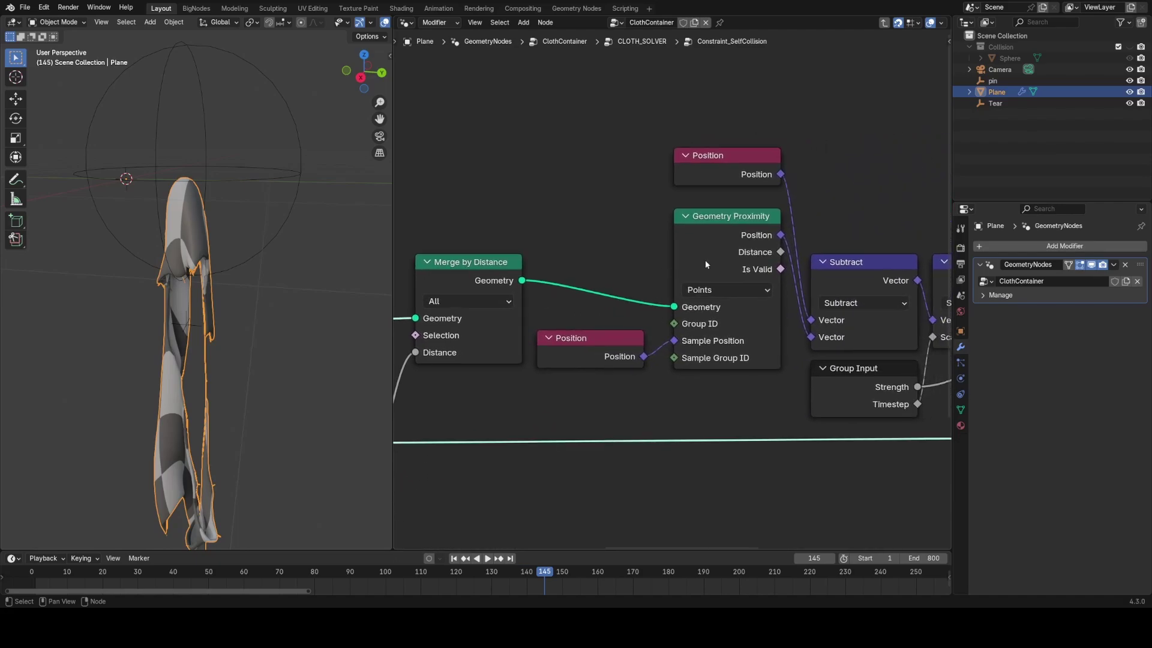
pyautogui.moveTo(755, 247); pyautogui.dragTo(573, 275, button='middle')
pyautogui.keyDown('shift'); pyautogui.scroll(2, 725, 272); pyautogui.keyUp('shift')
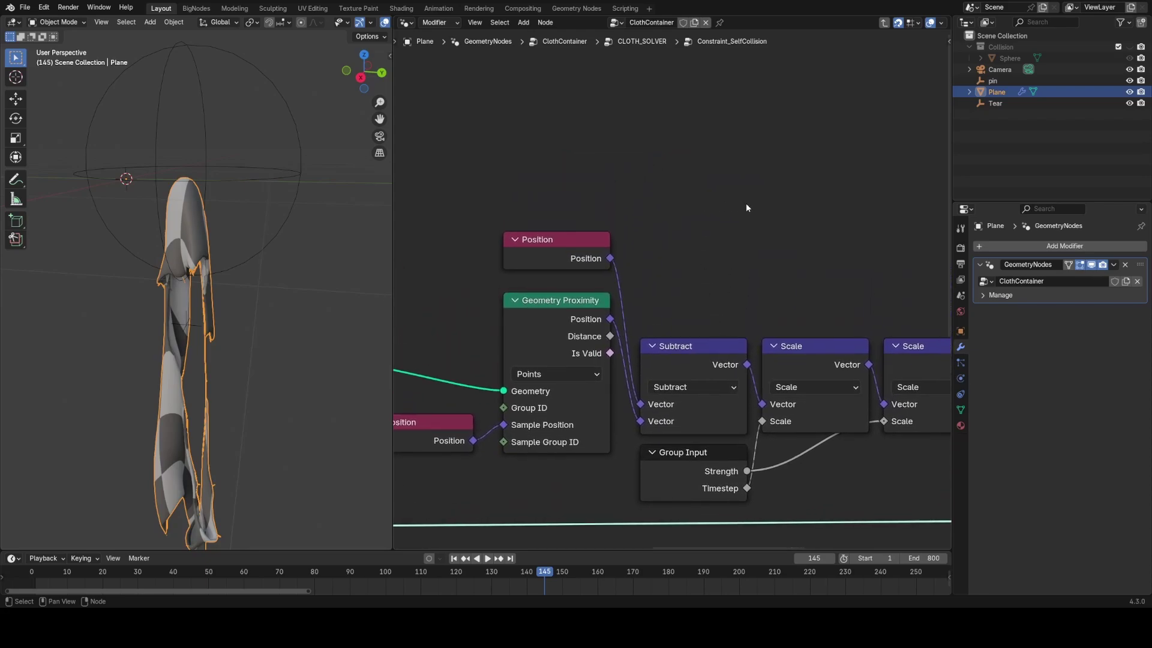
# Examine how the Subtract result is scaled twice by the Group Input's Strength and Timestep before feeding the Set Position offset
pyautogui.moveTo(748, 322); pyautogui.dragTo(655, 294, button='middle')
pyautogui.scroll(-2, 682, 292)
pyautogui.moveTo(795, 344); pyautogui.dragTo(597, 261, button='middle')
pyautogui.moveTo(603, 353); pyautogui.dragTo(697, 386, button='middle')
pyautogui.moveTo(547, 355); pyautogui.dragTo(604, 368, button='middle')
pyautogui.scroll(3, 598, 286)
pyautogui.moveTo(598, 286); pyautogui.dragTo(578, 271, button='middle')
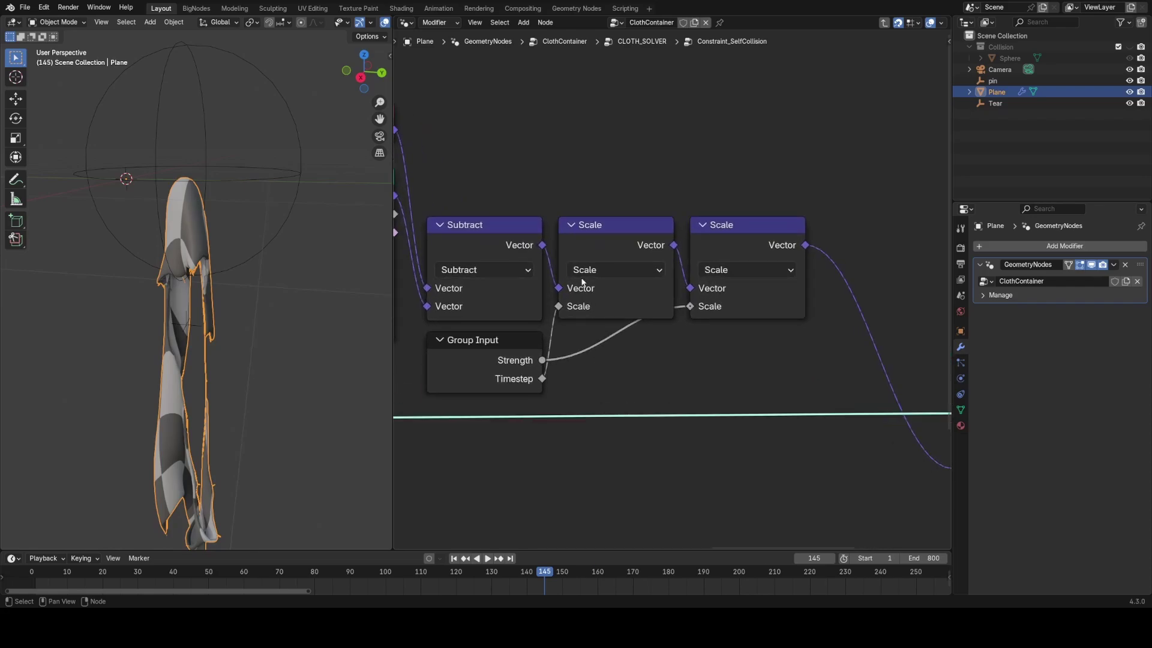
pyautogui.click(594, 298)
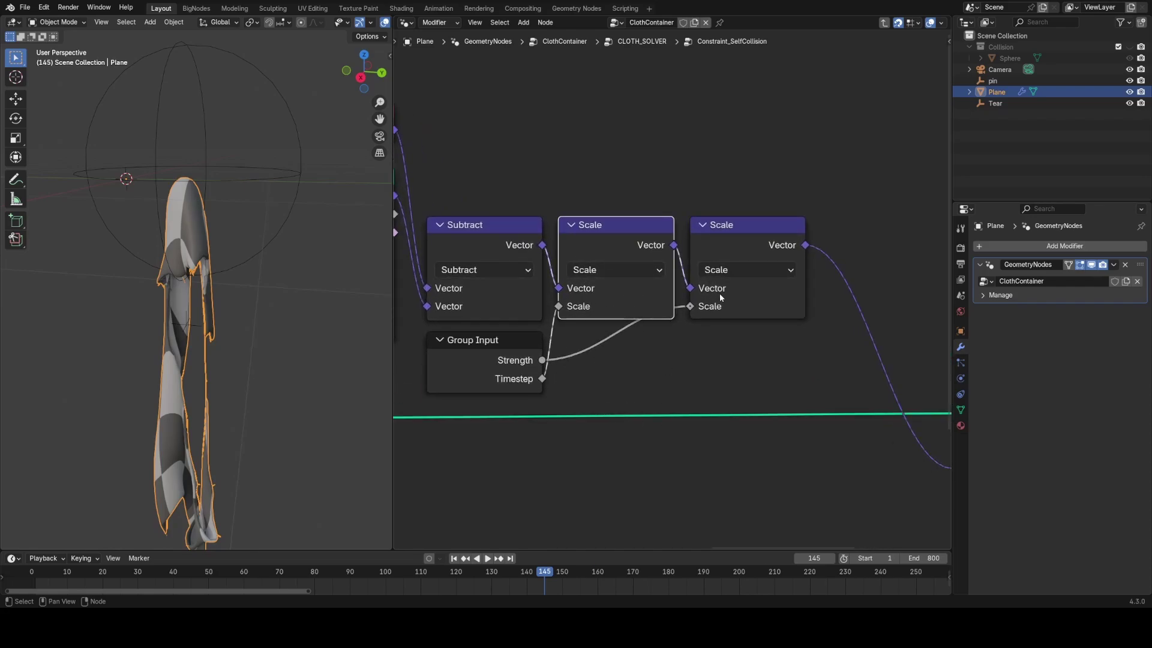
pyautogui.click(730, 236)
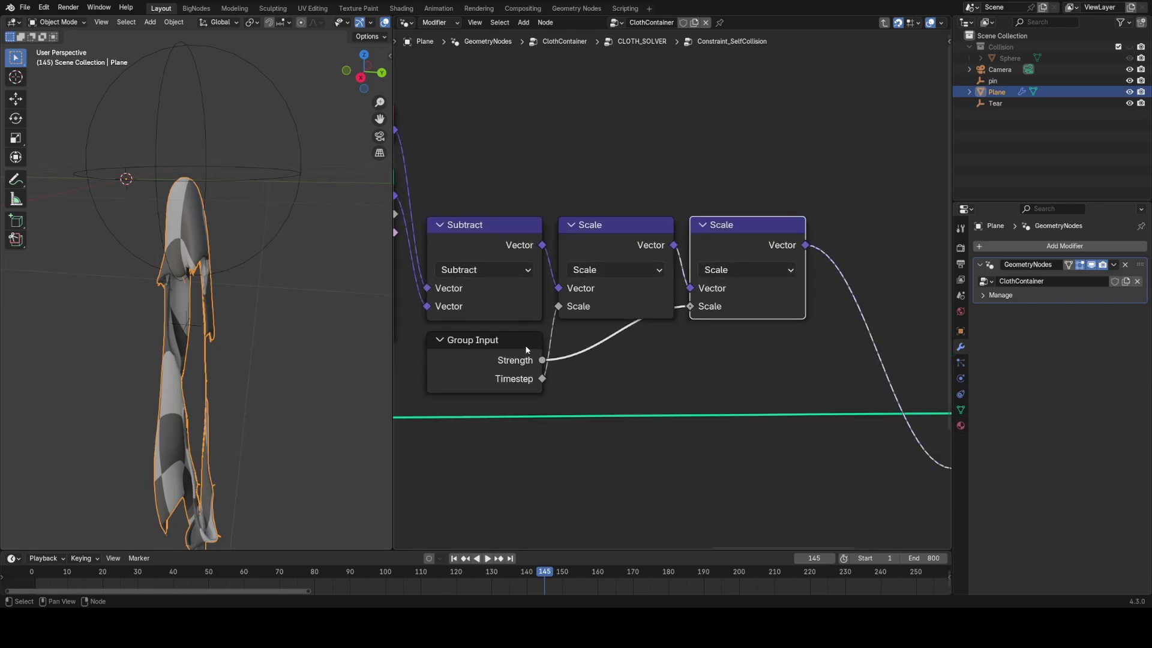
pyautogui.scroll(-2, 597, 425)
pyautogui.scroll(1, 744, 355)
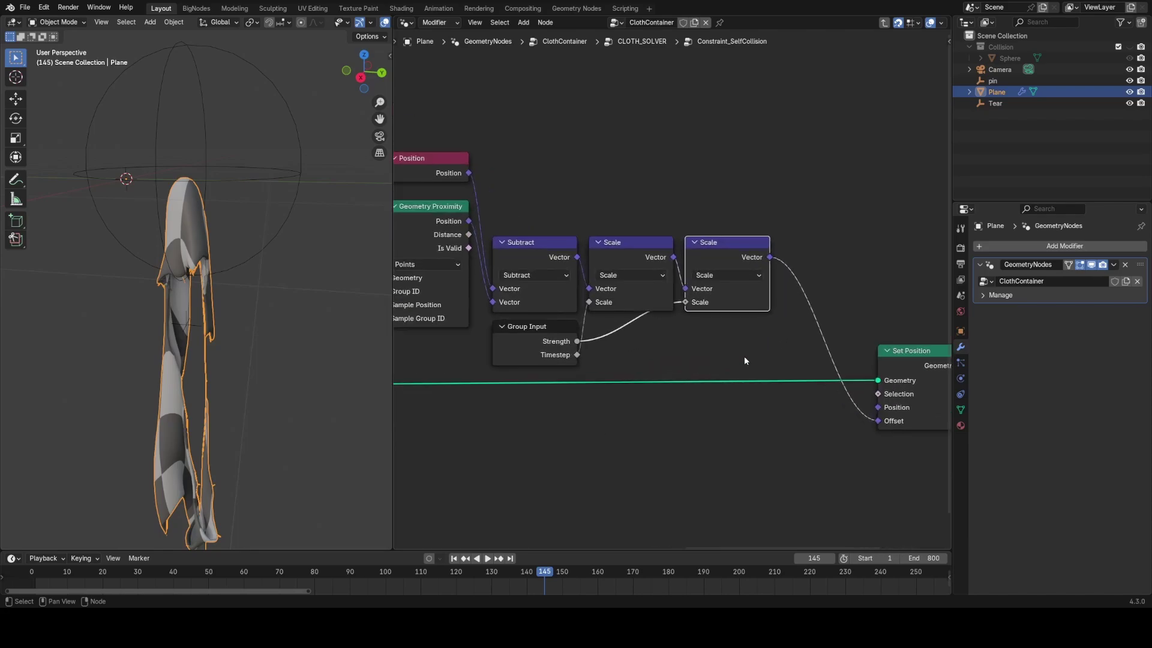
pyautogui.click(888, 364)
# Return to CLOTH_SOLVER and trace the Timestep input of Constraint_SelfCollision back to the Divide node using Constraint Iterations
pyautogui.press('Tab')
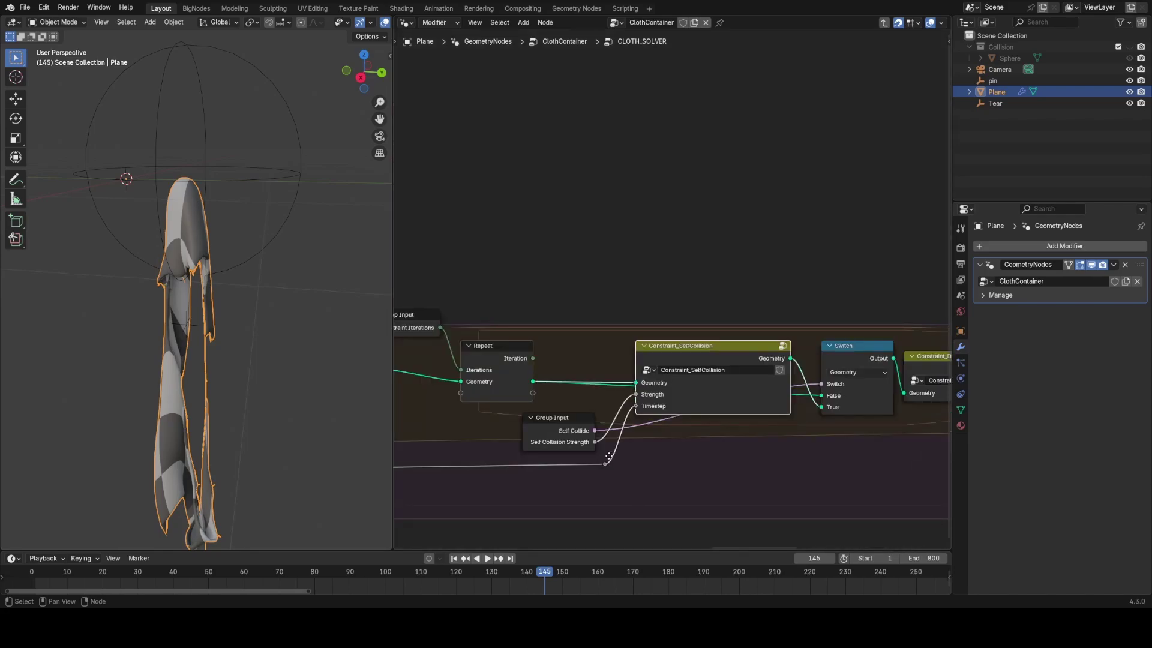
pyautogui.scroll(3, 671, 320)
pyautogui.scroll(2, 670, 320)
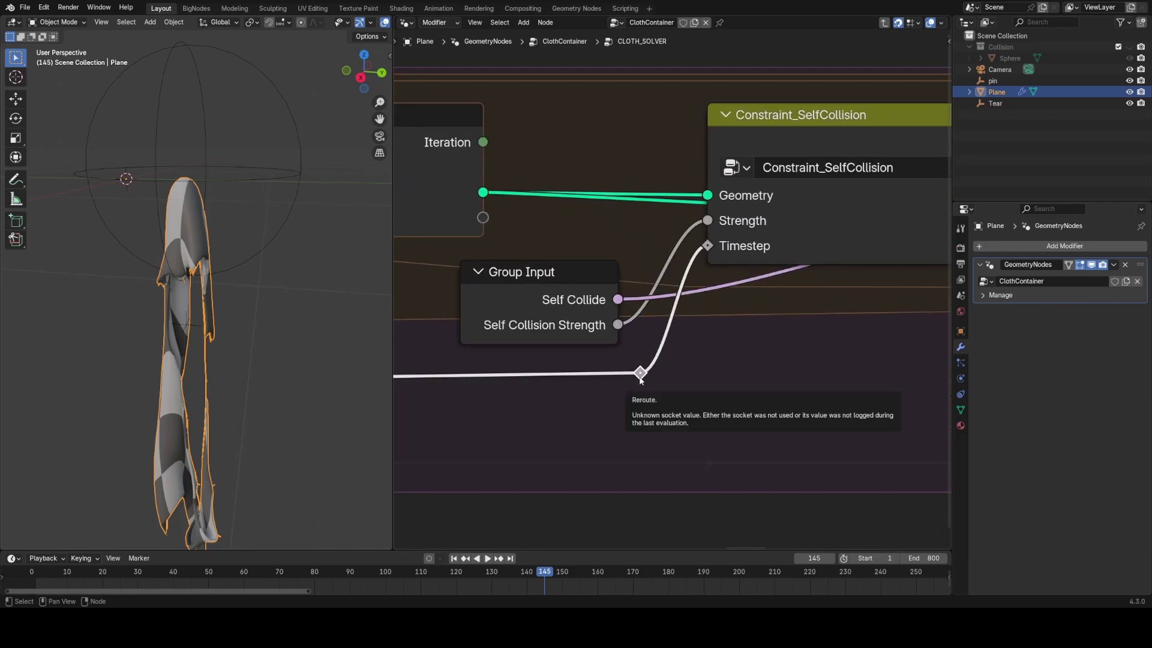
pyautogui.scroll(-5, 495, 340)
pyautogui.moveTo(495, 340); pyautogui.dragTo(722, 322, button='middle')
pyautogui.scroll(4, 580, 318)
pyautogui.moveTo(580, 318); pyautogui.dragTo(710, 351, button='middle')
pyautogui.scroll(4, 796, 345)
pyautogui.scroll(-3, 709, 321)
pyautogui.moveTo(527, 342); pyautogui.dragTo(762, 329, button='middle')
pyautogui.moveTo(500, 341); pyautogui.dragTo(751, 322, button='middle')
pyautogui.moveTo(878, 330); pyautogui.dragTo(397, 347, button='middle')
pyautogui.scroll(3, 705, 308)
pyautogui.scroll(-8, 707, 315)
pyautogui.moveTo(869, 309); pyautogui.dragTo(612, 313, button='middle')
pyautogui.moveTo(508, 328); pyautogui.dragTo(950, 331, button='middle')
pyautogui.moveTo(474, 335); pyautogui.dragTo(636, 366, button='middle')
pyautogui.scroll(4, 577, 380)
pyautogui.scroll(-5, 576, 381)
pyautogui.moveTo(477, 384); pyautogui.dragTo(748, 360, button='middle')
pyautogui.moveTo(856, 350); pyautogui.dragTo(532, 393, button='middle')
pyautogui.moveTo(798, 310); pyautogui.dragTo(603, 339, button='middle')
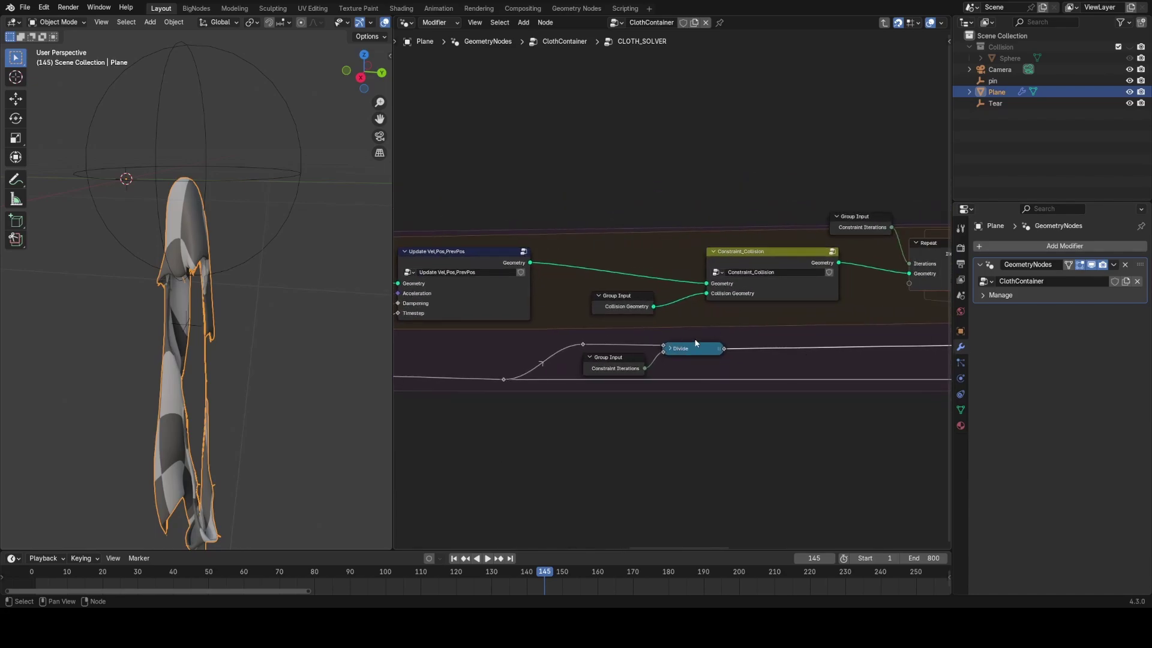
pyautogui.scroll(1, 712, 365)
pyautogui.moveTo(809, 351); pyautogui.dragTo(667, 387, button='middle')
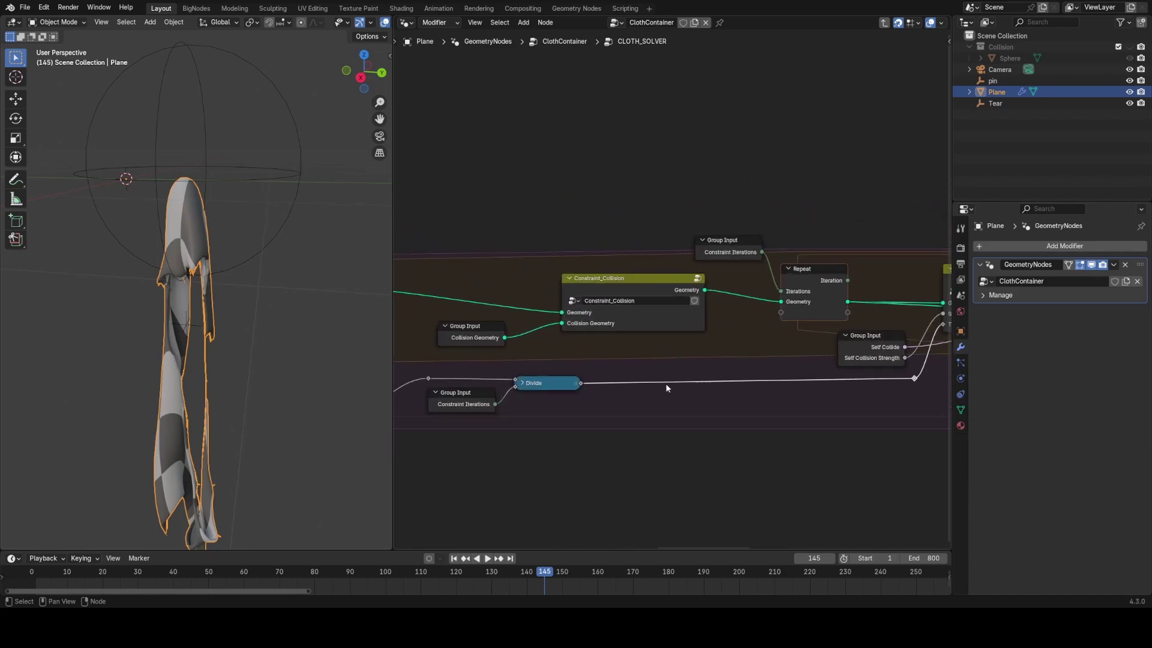
# Move the timestep Divide node and its Constraint Iterations input horizontally to just before Constraint_SelfCollision, and save the file
pyautogui.scroll(-1, 671, 293)
pyautogui.moveTo(404, 415); pyautogui.dragTo(631, 360)
pyautogui.press('g')
pyautogui.rightClick(785, 382)
pyautogui.scroll(-4, 639, 384)
pyautogui.press('g')
pyautogui.press('x')
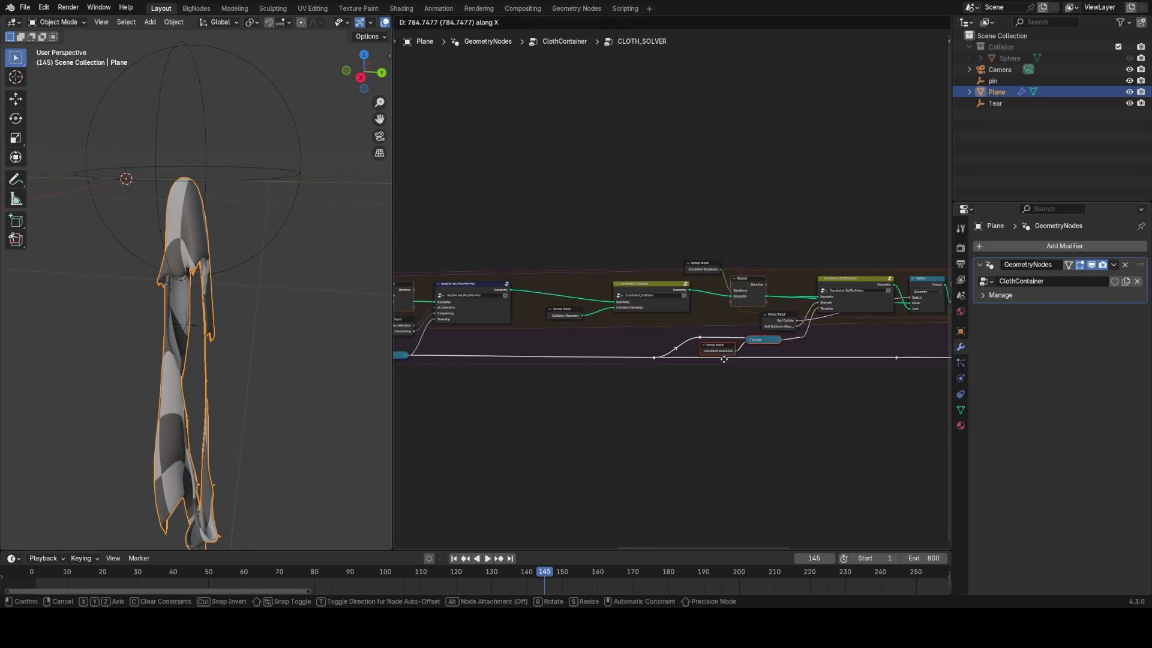
pyautogui.click(705, 353)
pyautogui.scroll(3, 713, 390)
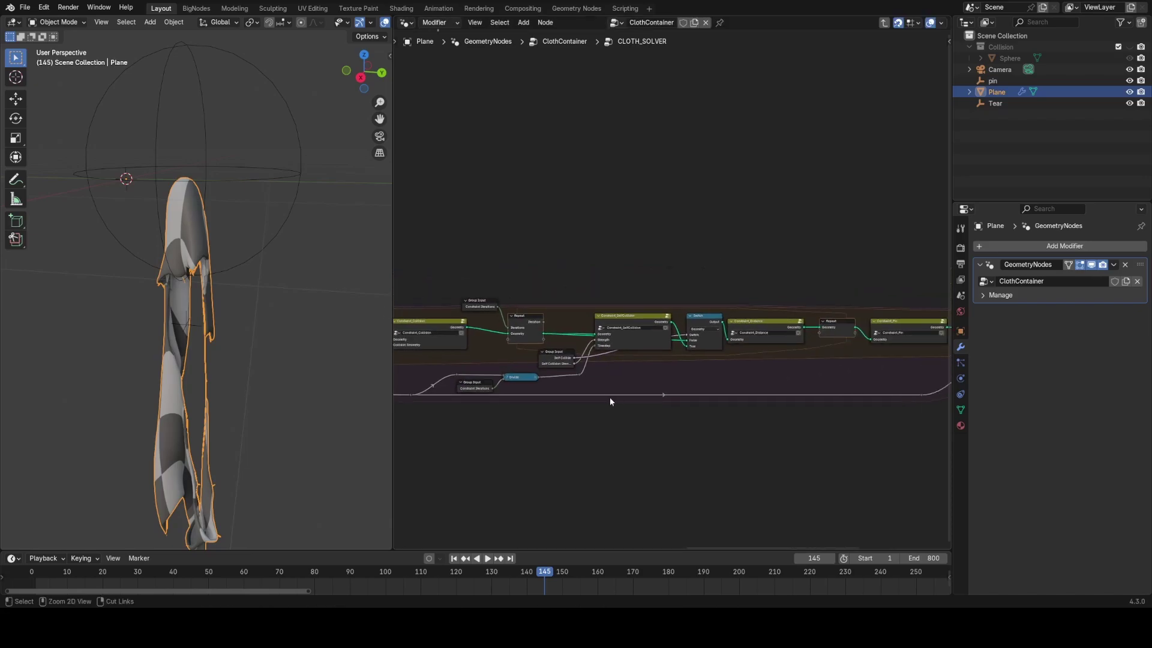
pyautogui.hotkey('ctrl', 's')
# Shift the Constraint_SelfCollision node slightly downward between the Repeat and Switch nodes
pyautogui.moveTo(586, 382); pyautogui.dragTo(693, 253, button='middle')
pyautogui.scroll(5, 692, 254)
pyautogui.moveTo(774, 294); pyautogui.dragTo(702, 368, button='middle')
pyautogui.scroll(1, 756, 297)
pyautogui.press('g')
pyautogui.press('y')
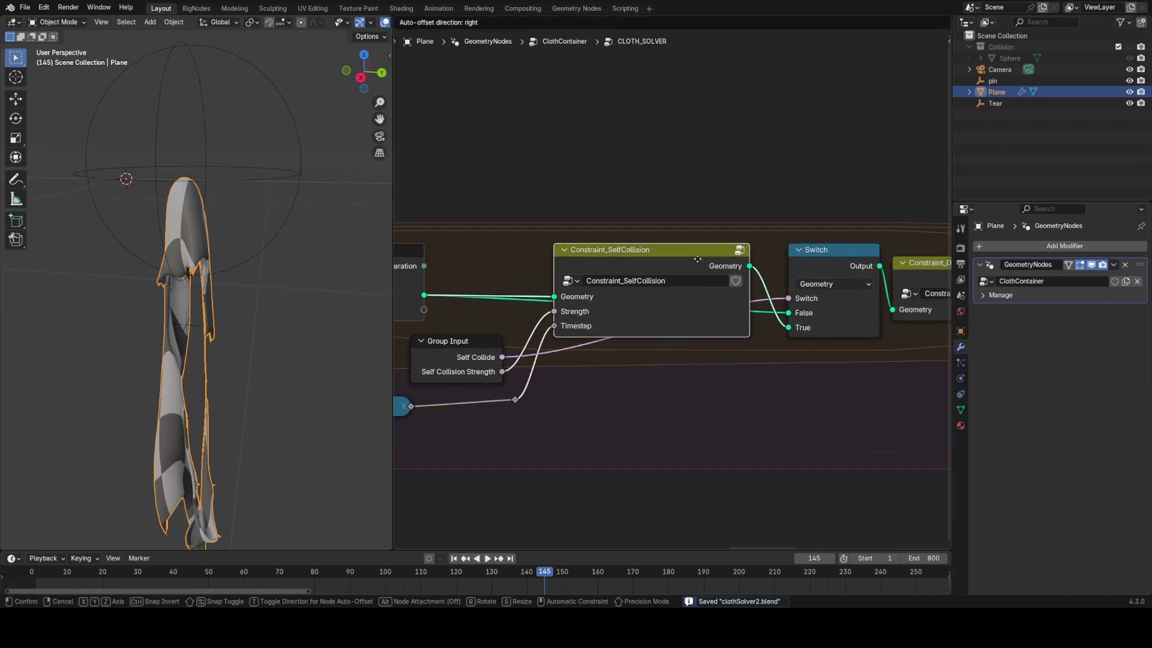
pyautogui.click(474, 348)
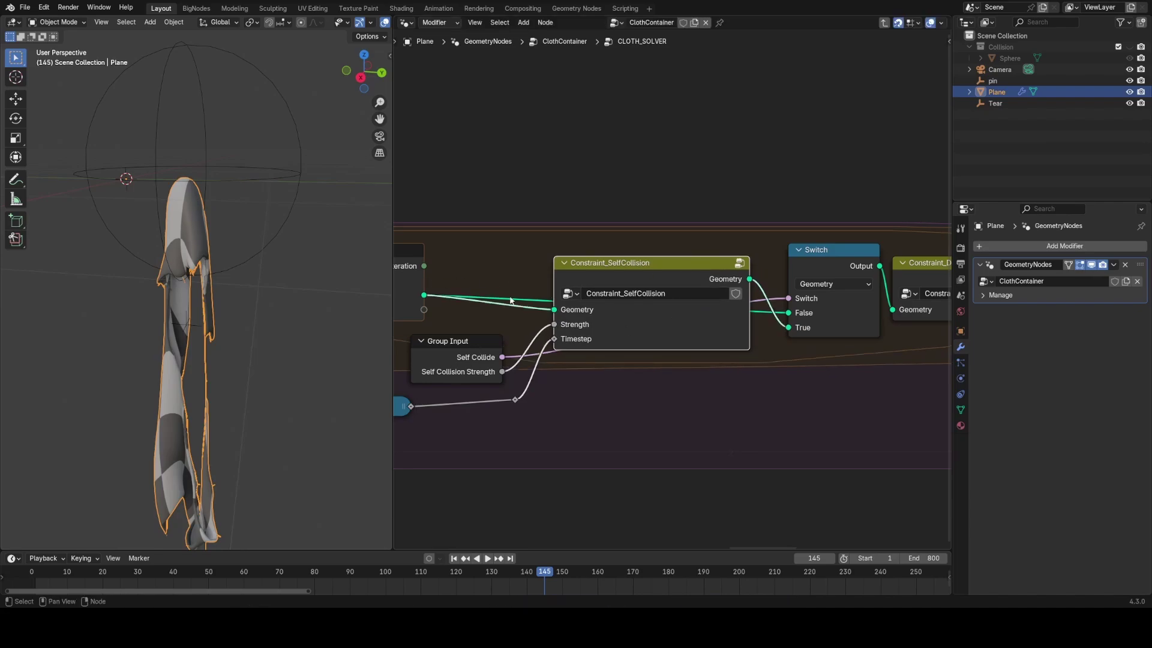
pyautogui.moveTo(628, 265)
pyautogui.mouseDown()
pyautogui.moveTo(641, 357)
pyautogui.moveTo(642, 267)
pyautogui.mouseUp()
pyautogui.click(684, 368)
# Open the Constraint_Distance node group that follows the Switch and view its whole node tree
pyautogui.scroll(-1, 671, 340)
pyautogui.moveTo(823, 366); pyautogui.dragTo(594, 389, button='middle')
pyautogui.scroll(2, 683, 420)
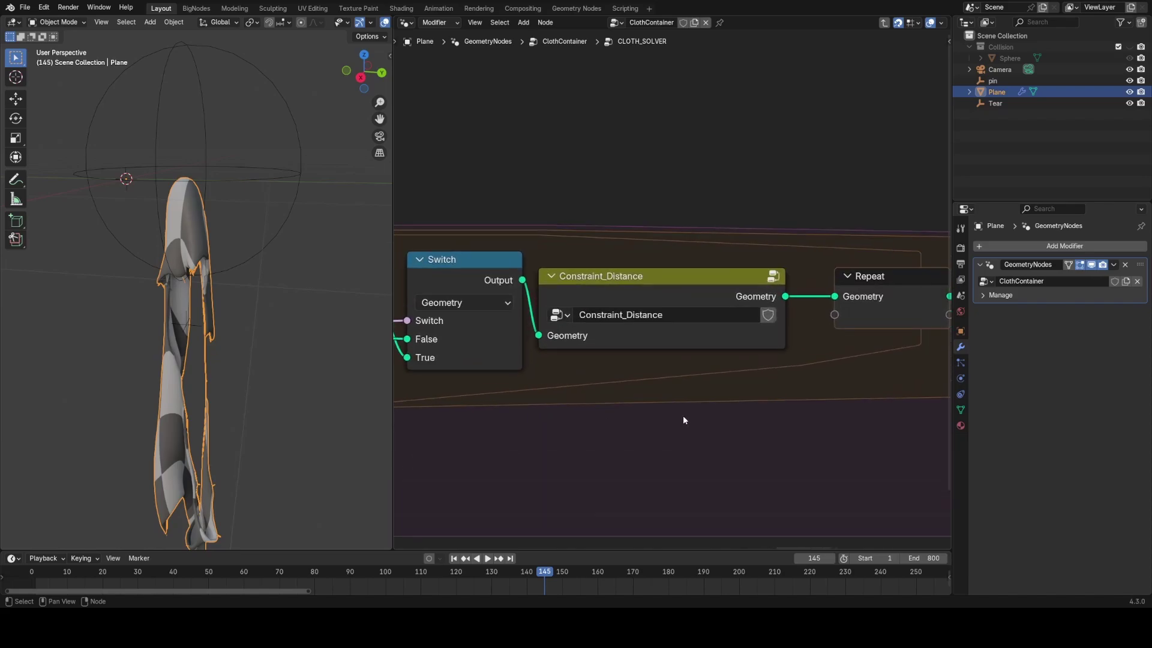
pyautogui.click(689, 303)
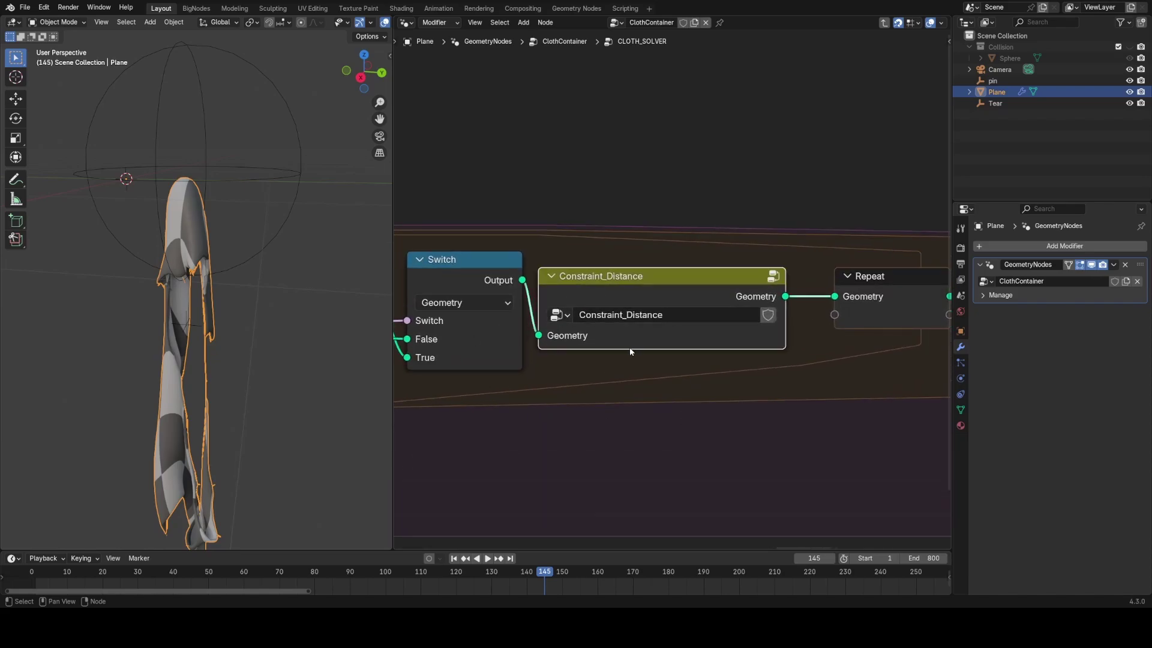
pyautogui.press('Tab')
pyautogui.scroll(-4, 631, 352)
pyautogui.moveTo(659, 339); pyautogui.dragTo(714, 371, button='middle')
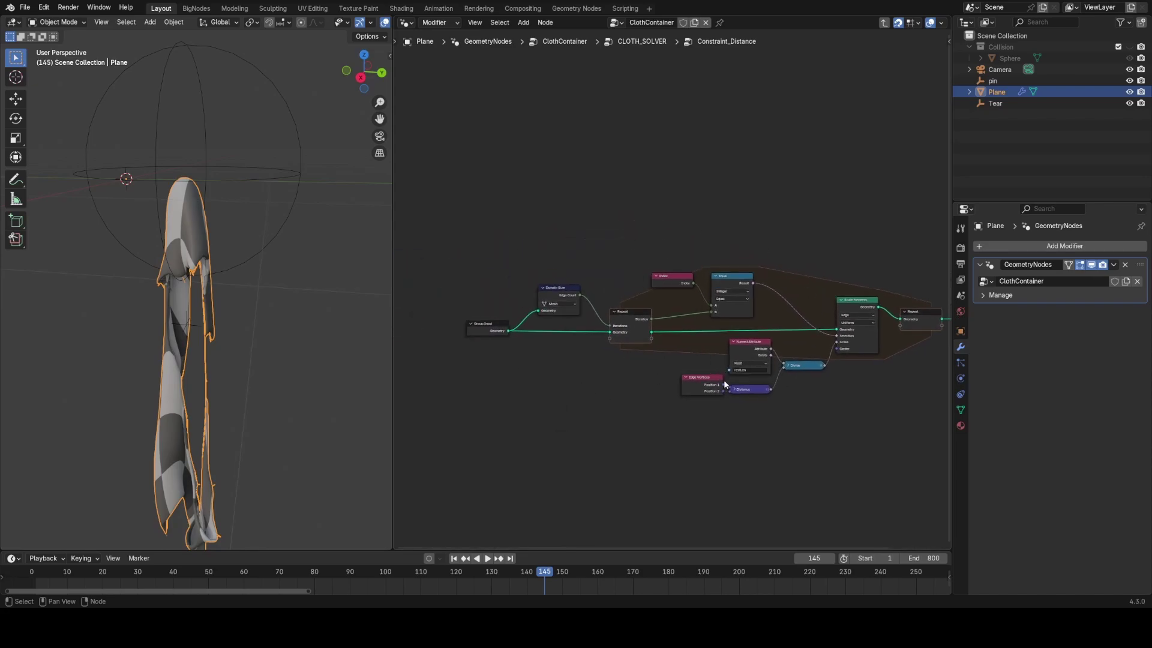
# Move the Index and Equal nodes together so that Equal lines up above the restLen Named Attribute node
pyautogui.moveTo(786, 386); pyautogui.dragTo(740, 380, button='middle')
pyautogui.scroll(3, 673, 289)
pyautogui.moveTo(604, 226); pyautogui.dragTo(681, 270)
pyautogui.press('g')
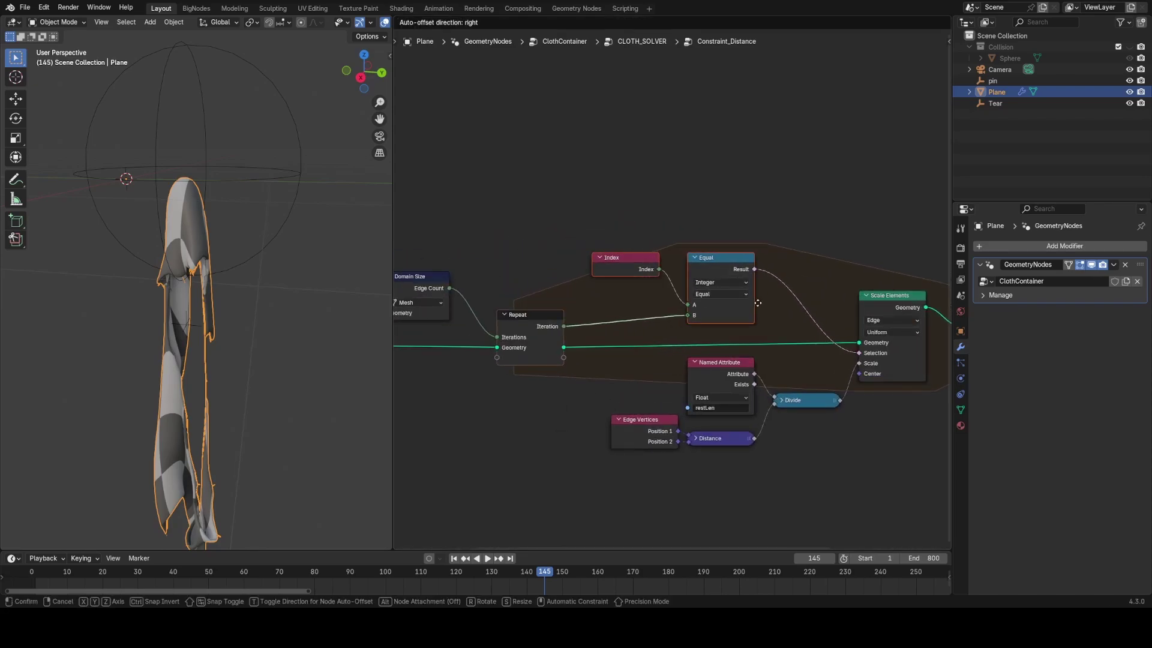
pyautogui.moveTo(757, 303); pyautogui.dragTo(757, 303)
# Examine how the Repeat zone iterates over the edge count and how restLen divided by Distance drives Scale Elements
pyautogui.scroll(2, 761, 323)
pyautogui.moveTo(548, 349); pyautogui.dragTo(703, 352, button='middle')
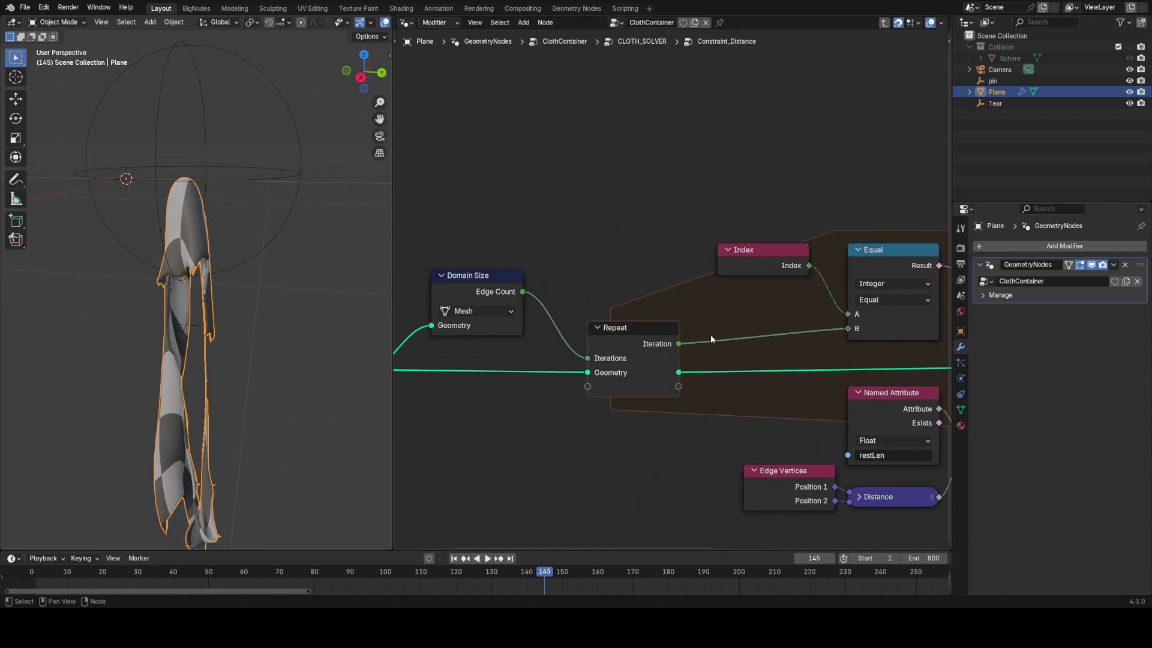
pyautogui.moveTo(880, 340); pyautogui.dragTo(628, 282, button='middle')
pyautogui.moveTo(742, 393); pyautogui.dragTo(706, 344, button='middle')
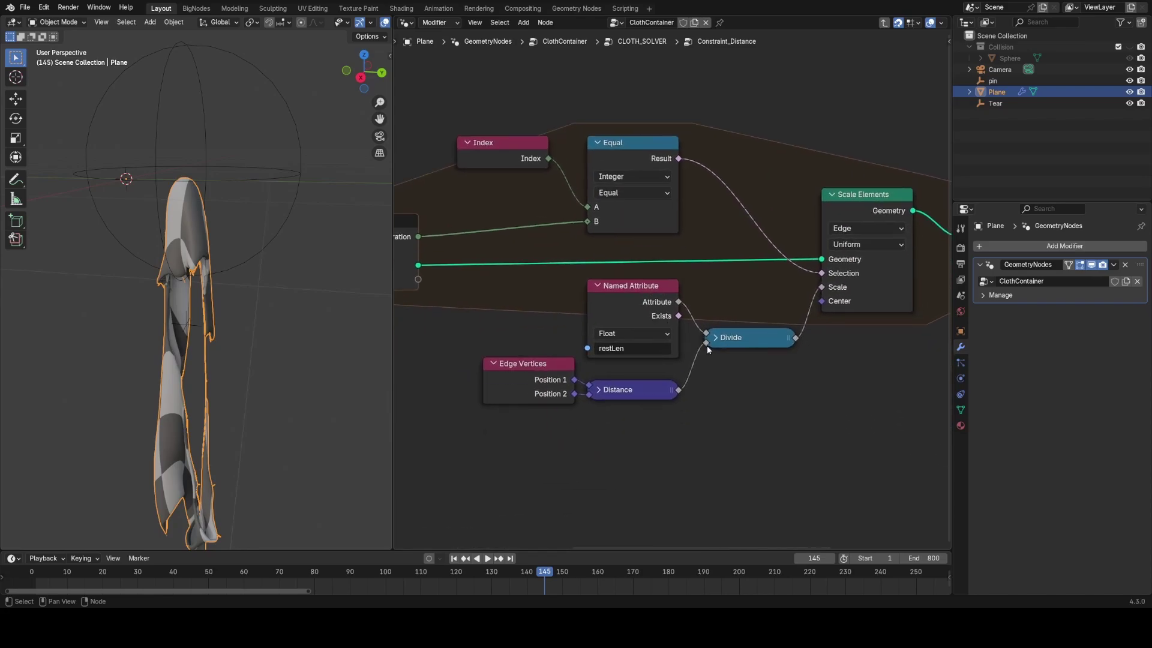
pyautogui.scroll(1, 660, 318)
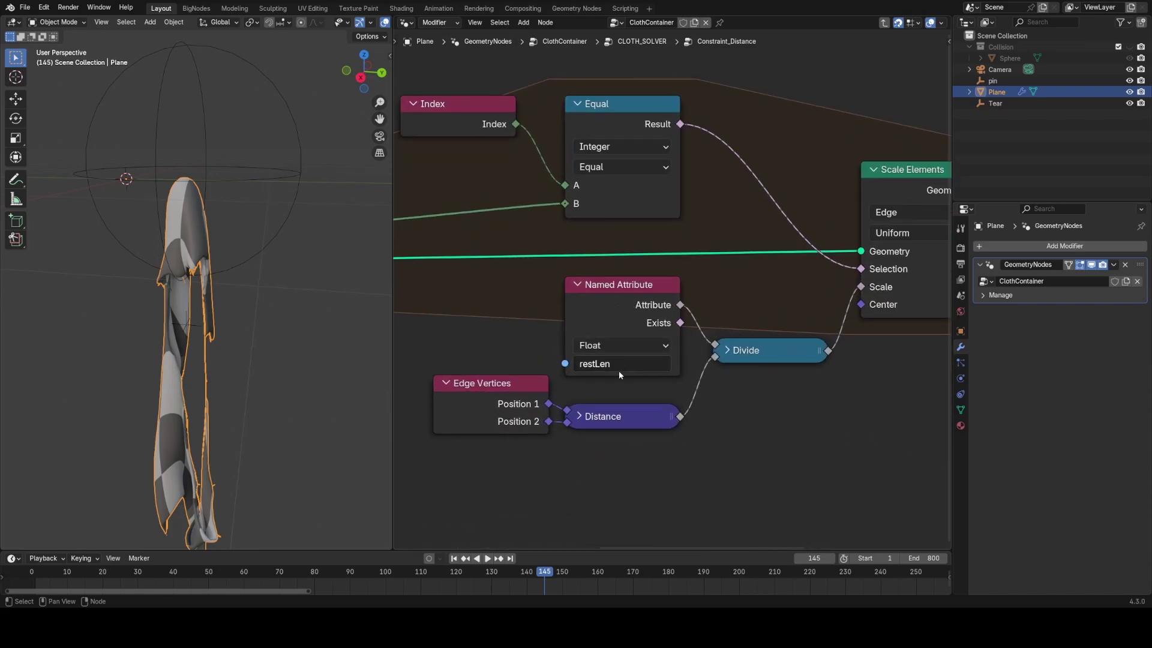
pyautogui.moveTo(633, 324); pyautogui.dragTo(622, 336, button='middle')
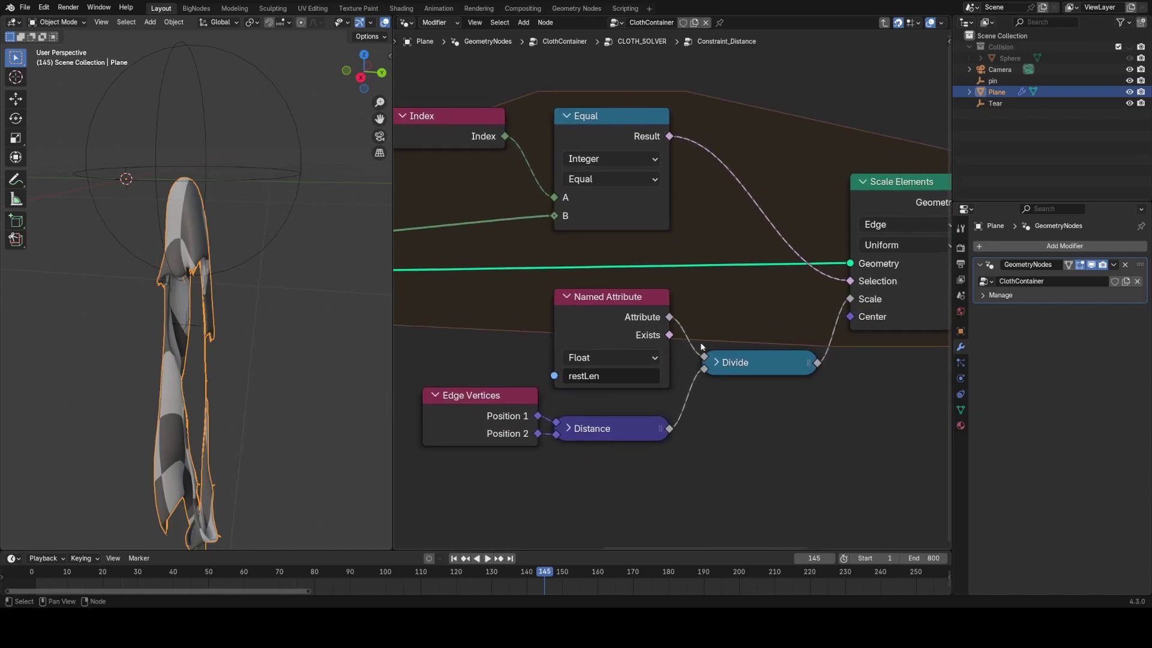
pyautogui.moveTo(781, 364); pyautogui.dragTo(766, 373, button='middle')
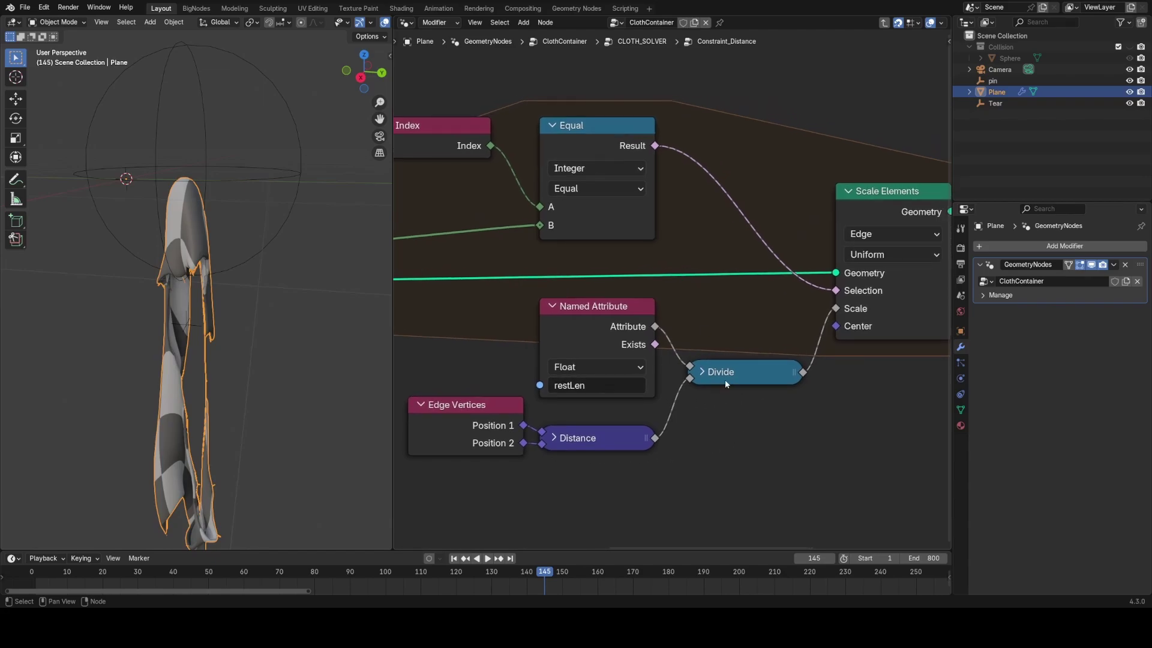
# Review the complete Constraint_Distance Repeat zone through to the Group Output
pyautogui.scroll(-5, 735, 384)
pyautogui.scroll(2, 744, 428)
pyautogui.scroll(-1, 612, 417)
pyautogui.moveTo(468, 313); pyautogui.dragTo(520, 326, button='middle')
pyautogui.moveTo(478, 219); pyautogui.dragTo(889, 331)
pyautogui.click(679, 245)
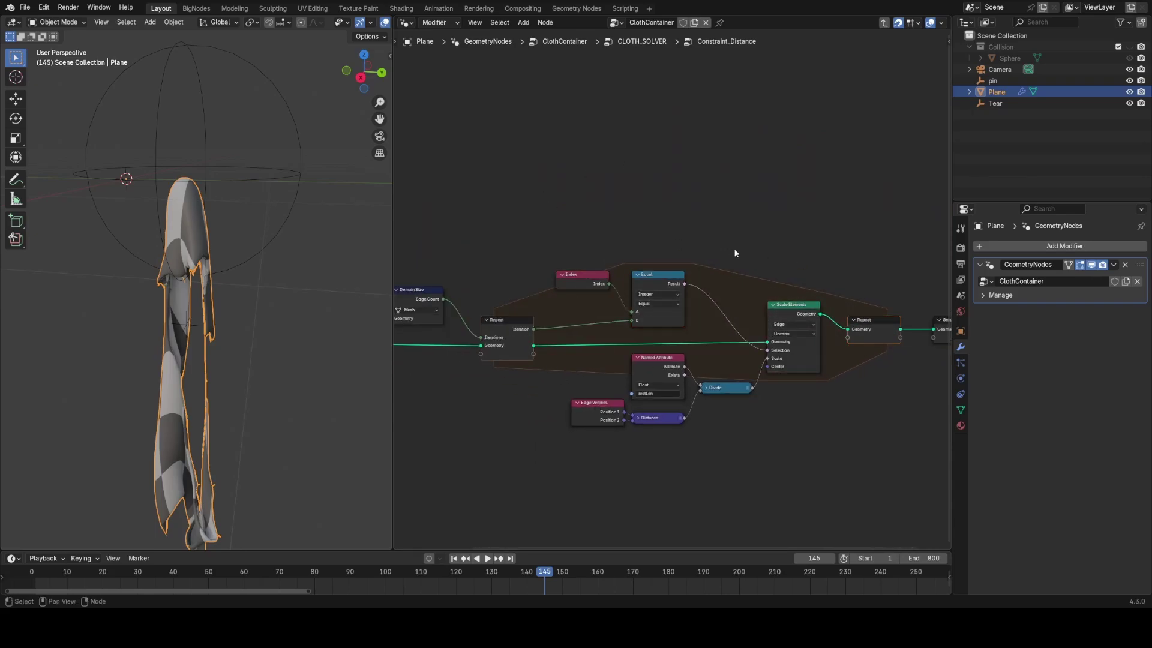
pyautogui.moveTo(746, 254); pyautogui.dragTo(628, 252, button='middle')
pyautogui.scroll(1, 780, 300)
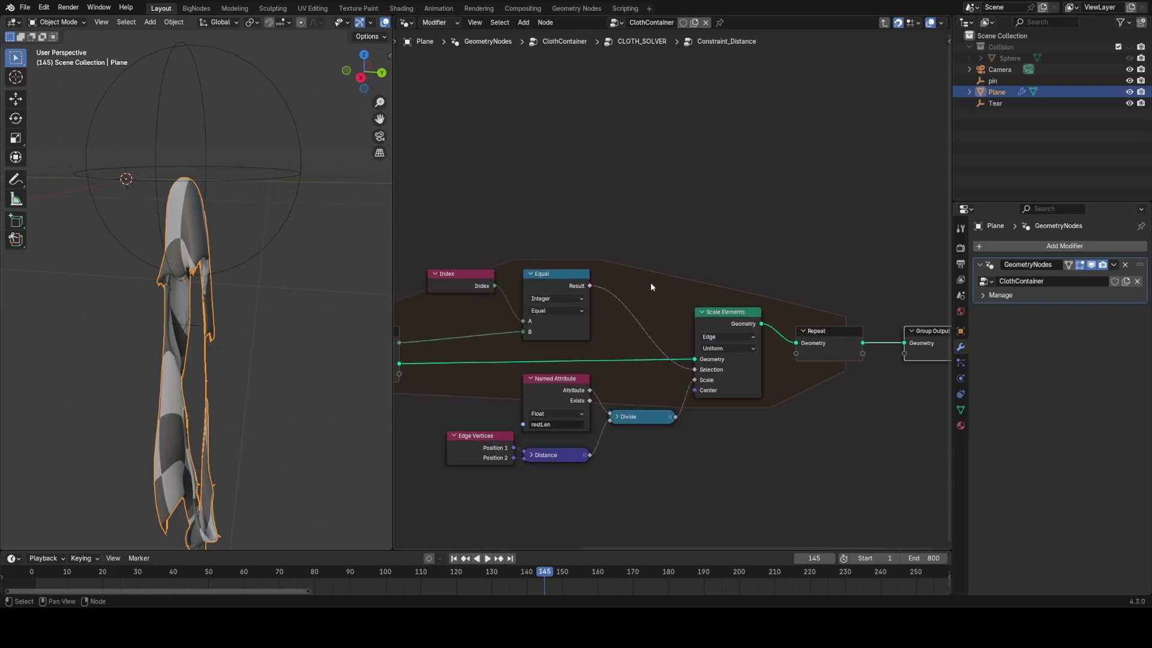
pyautogui.scroll(-2, 746, 313)
# Return to CLOTH_SOLVER and open Constraint_Pin to examine how the pin and prevPos attributes feed the stored position
pyautogui.press('Tab')
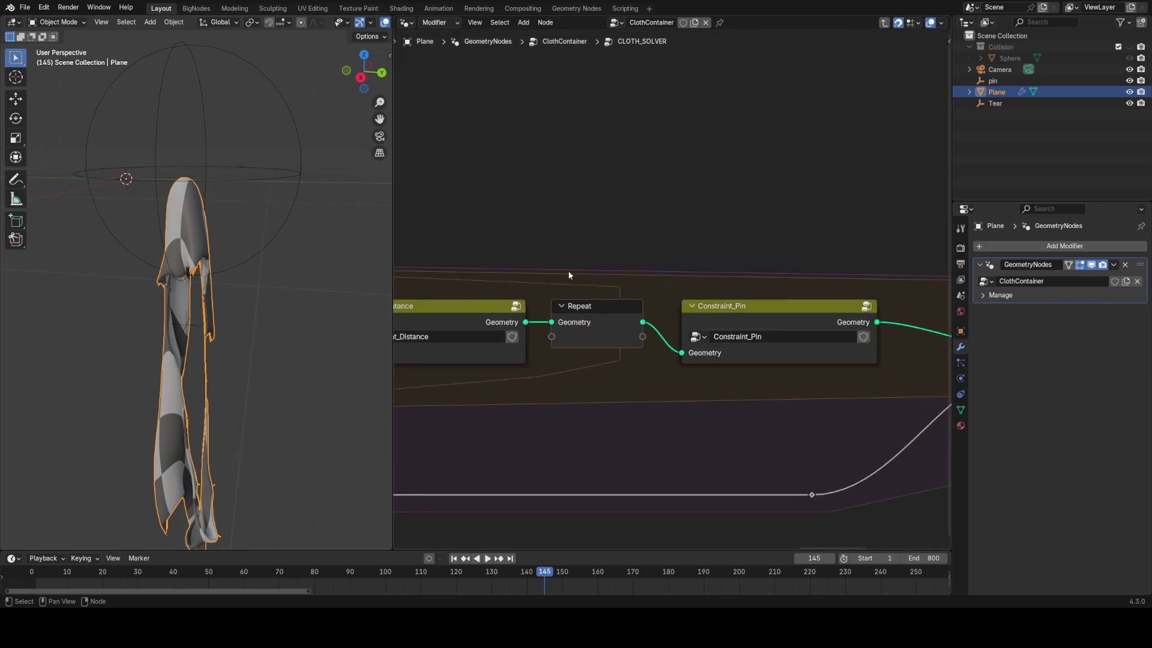
pyautogui.moveTo(780, 328); pyautogui.dragTo(649, 349, button='middle')
pyautogui.scroll(1, 649, 349)
pyautogui.click(649, 349)
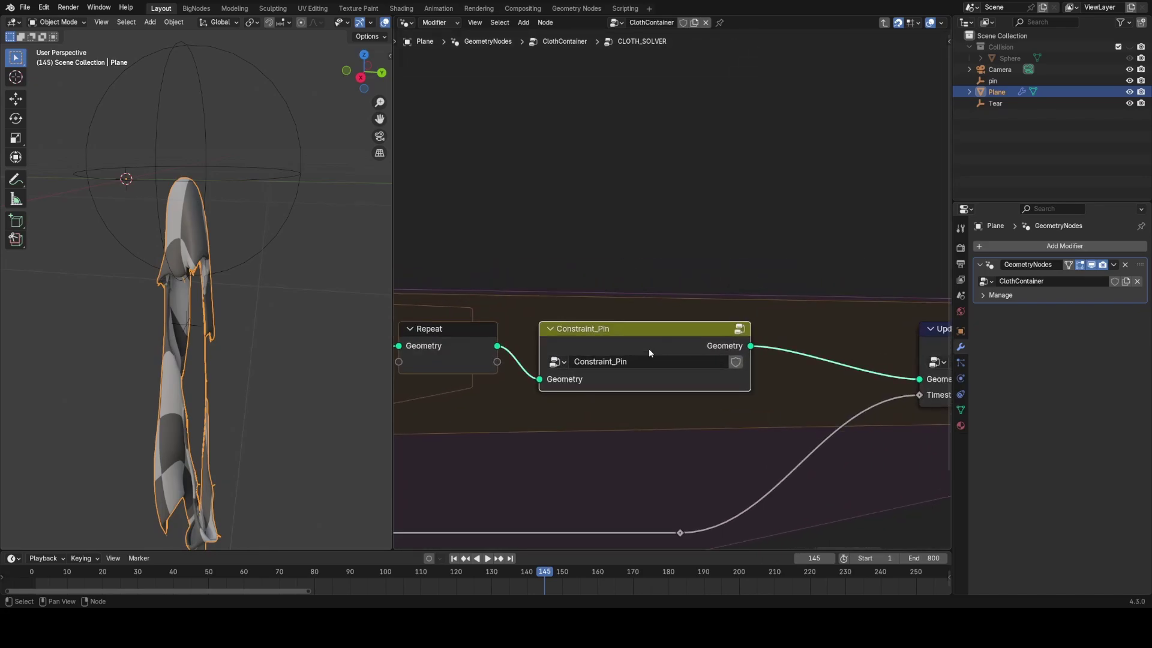
pyautogui.press('Tab')
pyautogui.press('Tab')
pyautogui.hscroll(-5, 615, 396)
pyautogui.hscroll(3, 617, 426)
pyautogui.press('Tab')
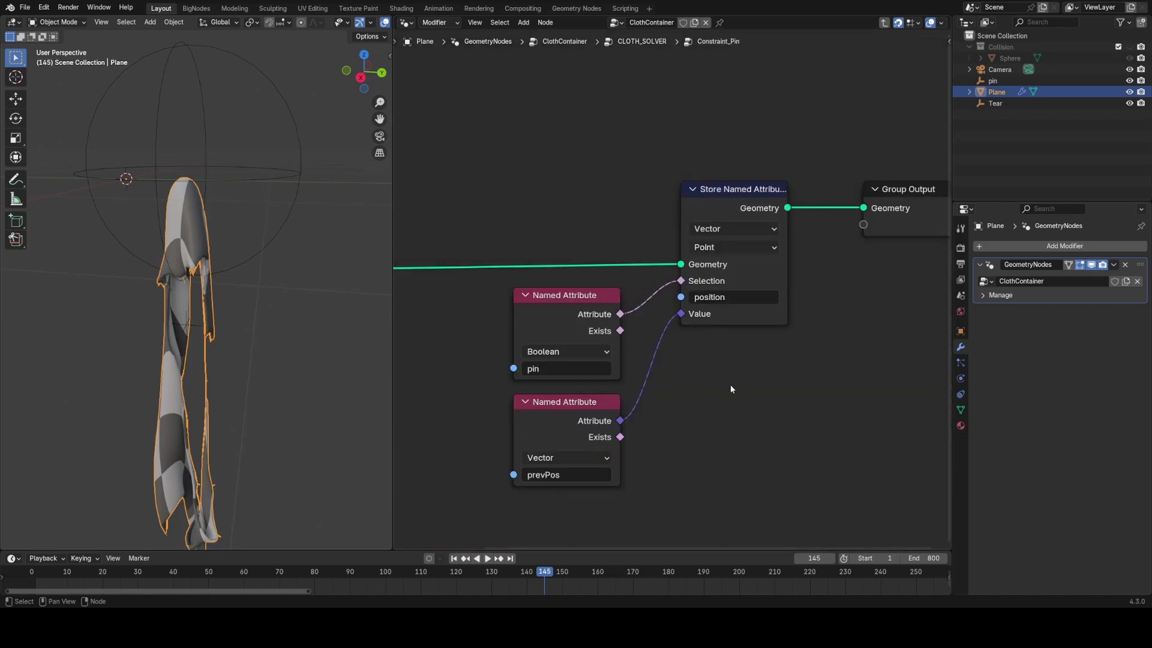
# Return to CLOTH_SOLVER and select the Update Vel from DeltaPos node
pyautogui.press('Tab')
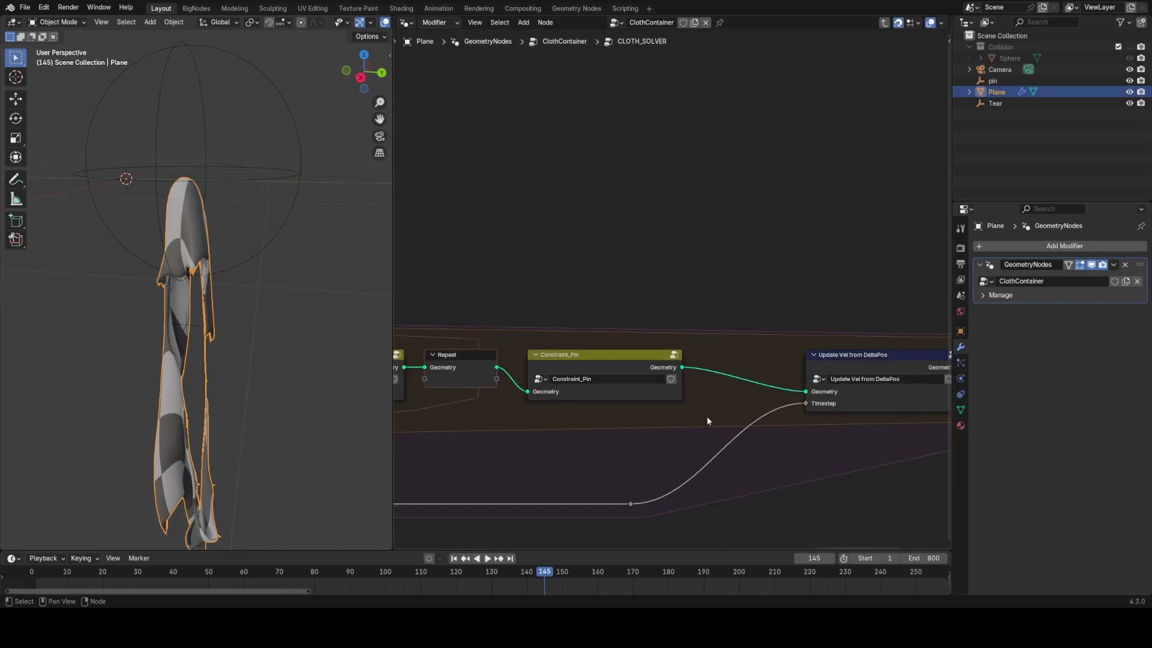
pyautogui.moveTo(714, 413); pyautogui.dragTo(602, 390, button='middle')
pyautogui.scroll(2, 757, 414)
pyautogui.click(667, 347)
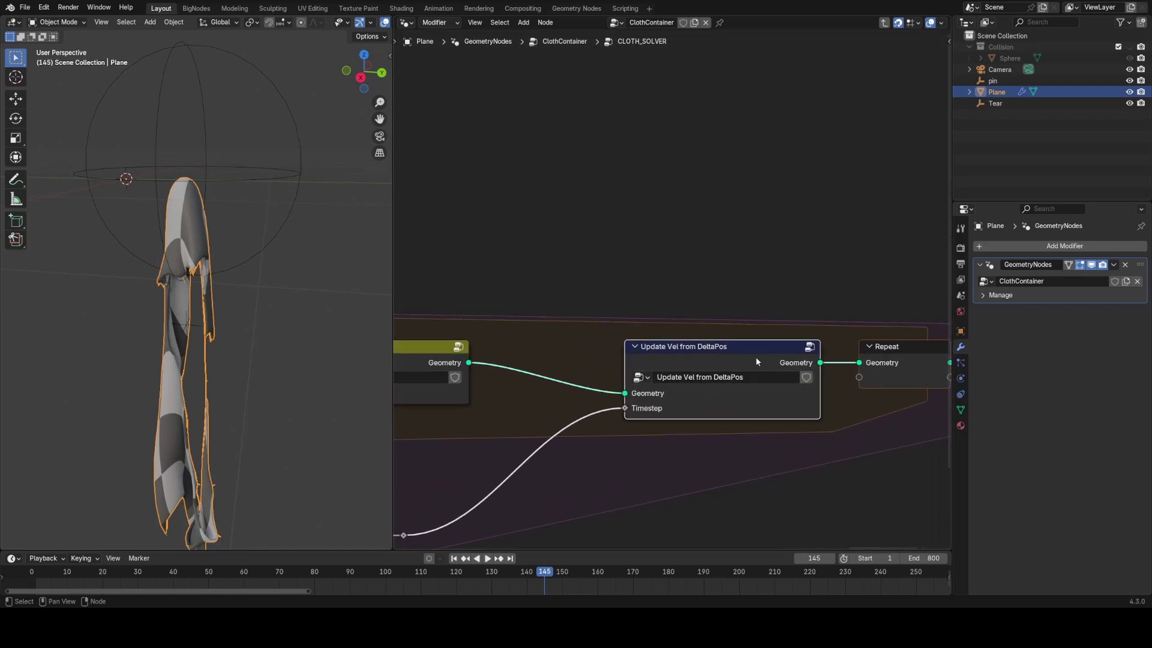
pyautogui.moveTo(665, 415); pyautogui.dragTo(757, 403, button='middle')
# Scrub the animation to frame 127 and annotate the top of the cloth with a downward arrow
pyautogui.scroll(2, 280, 329)
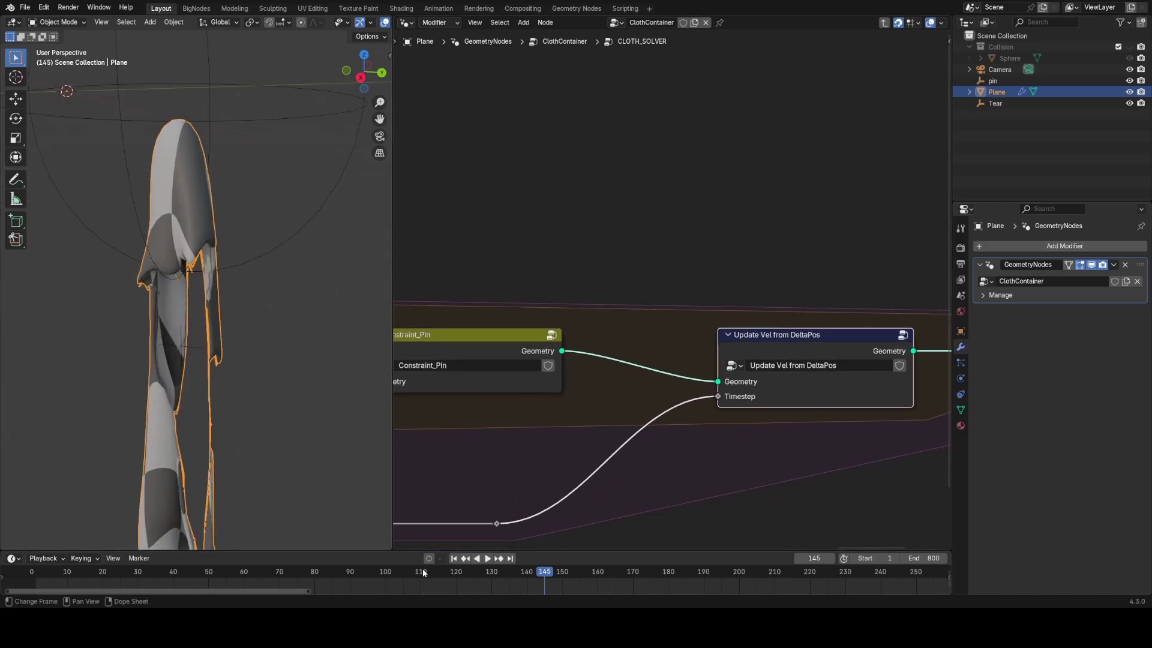
pyautogui.press('space')
pyautogui.moveTo(420, 570); pyautogui.dragTo(481, 569)
pyautogui.scroll(3, 270, 360)
pyautogui.moveTo(200, 186)
pyautogui.keyDown('shift'); pyautogui.mouseDown(button='middle')
pyautogui.moveTo(205, 243)
pyautogui.moveTo(205, 196)
pyautogui.mouseUp(button='middle'); pyautogui.keyUp('shift')
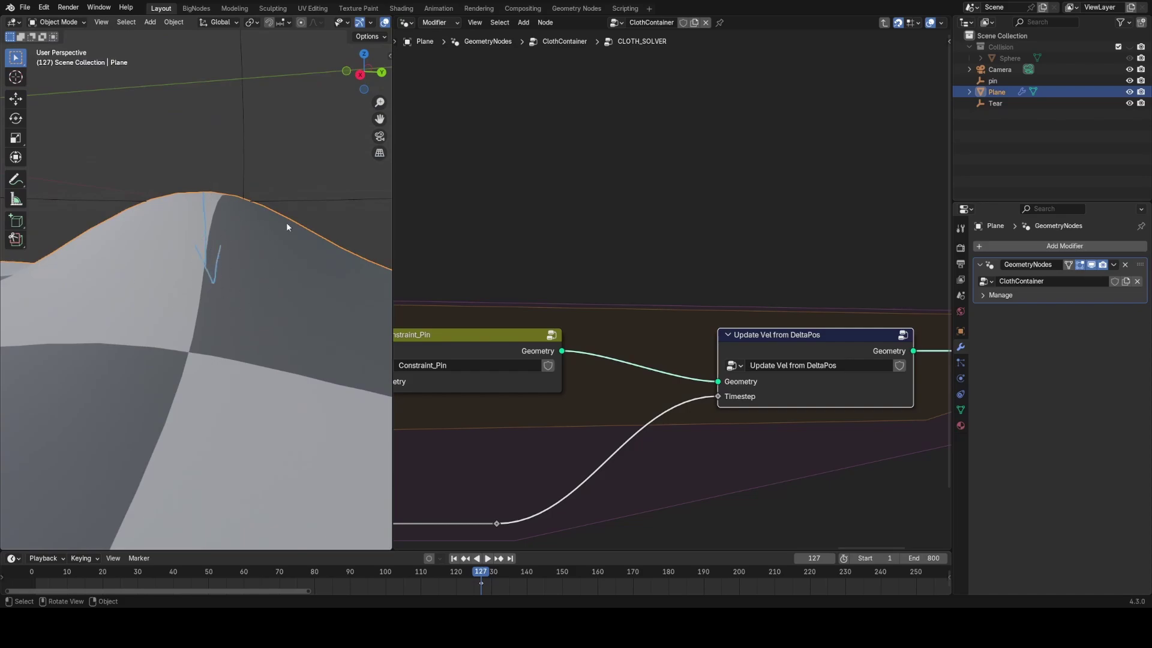
pyautogui.press('d')
# Open Update Vel from DeltaPos and examine the position, prevPos, Subtract, Divide and Combine XYZ nodes
pyautogui.press('Tab')
pyautogui.press('Home')
pyautogui.scroll(1, 666, 289)
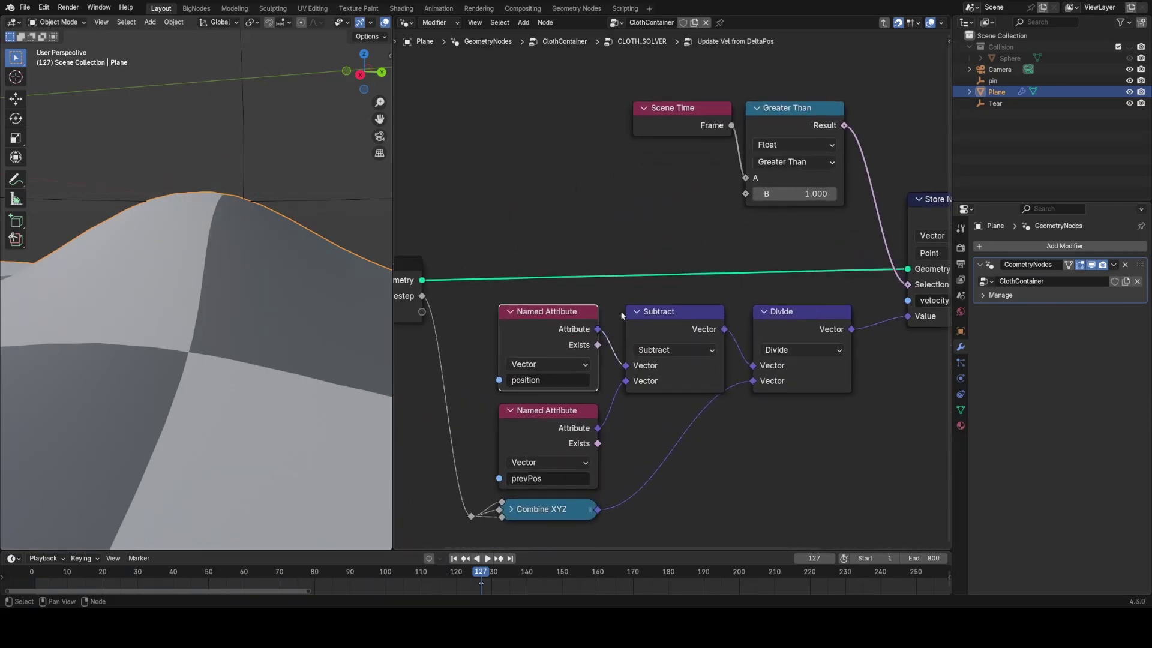
pyautogui.click(561, 422)
pyautogui.click(805, 331)
pyautogui.click(580, 511)
pyautogui.moveTo(523, 439); pyautogui.dragTo(595, 447, button='middle')
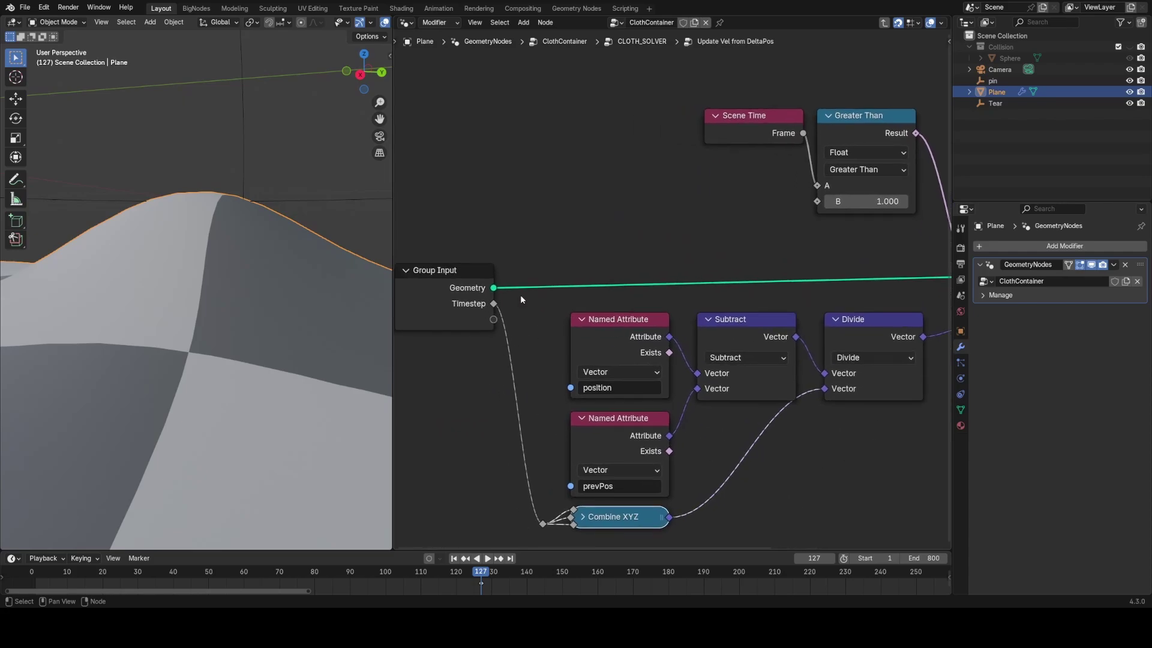
# Examine how the Divide output is stored as velocity and how Scene Time and Greater Than control the selection
pyautogui.moveTo(814, 295); pyautogui.dragTo(608, 362, button='middle')
pyautogui.scroll(2, 611, 363)
pyautogui.click(720, 393)
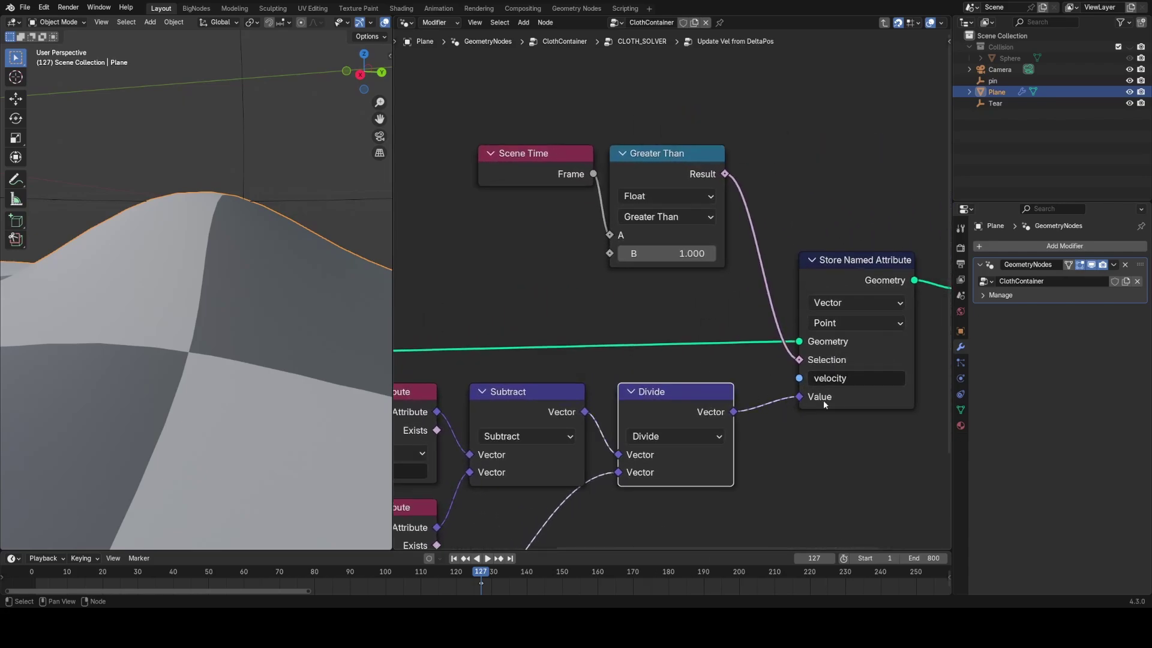
pyautogui.scroll(1, 852, 417)
pyautogui.moveTo(539, 274); pyautogui.dragTo(638, 121)
pyautogui.click(625, 150)
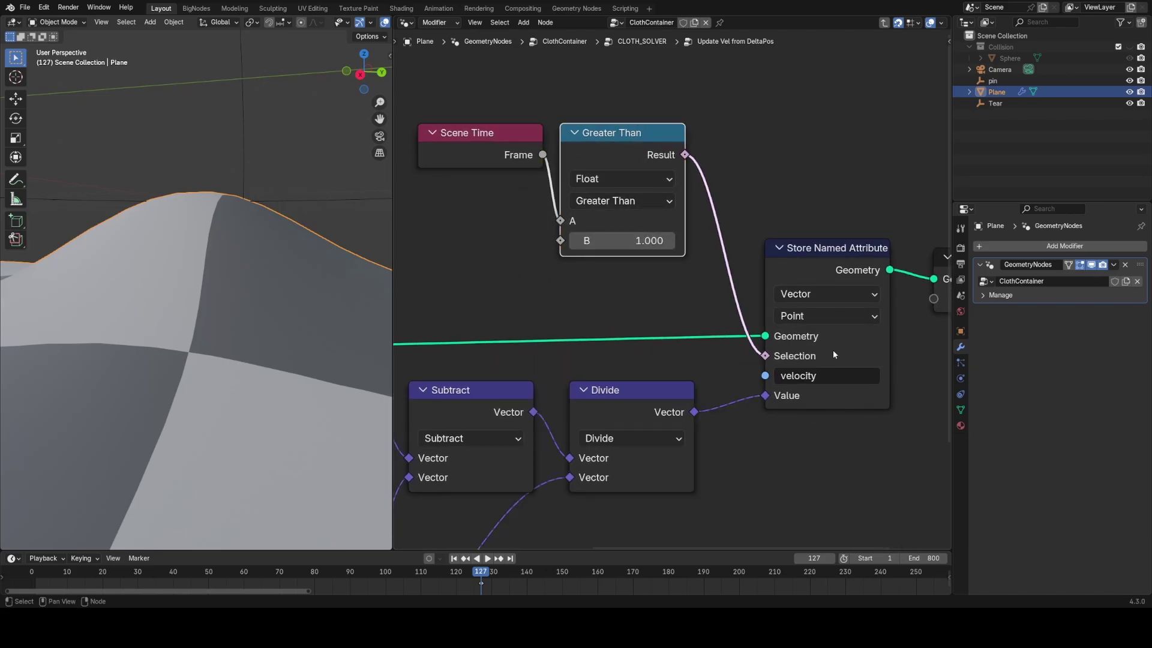
pyautogui.click(656, 288)
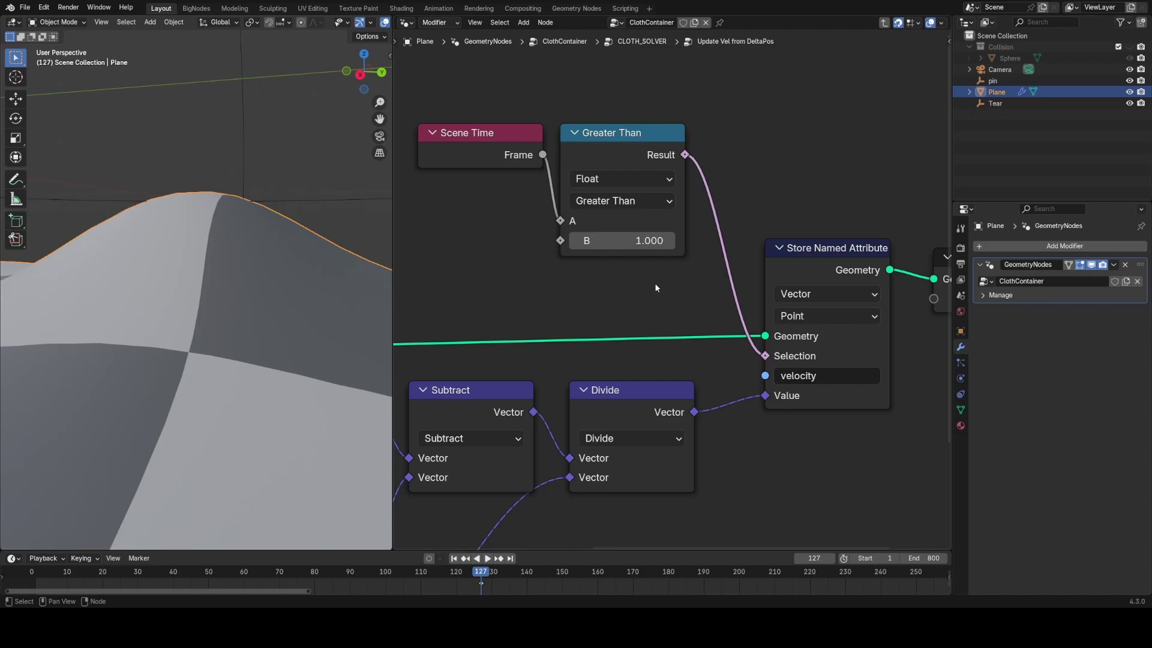
# Select the Group Output of Update Vel from DeltaPos and return to the full CLOTH_SOLVER node group
pyautogui.moveTo(893, 234); pyautogui.dragTo(745, 241, button='middle')
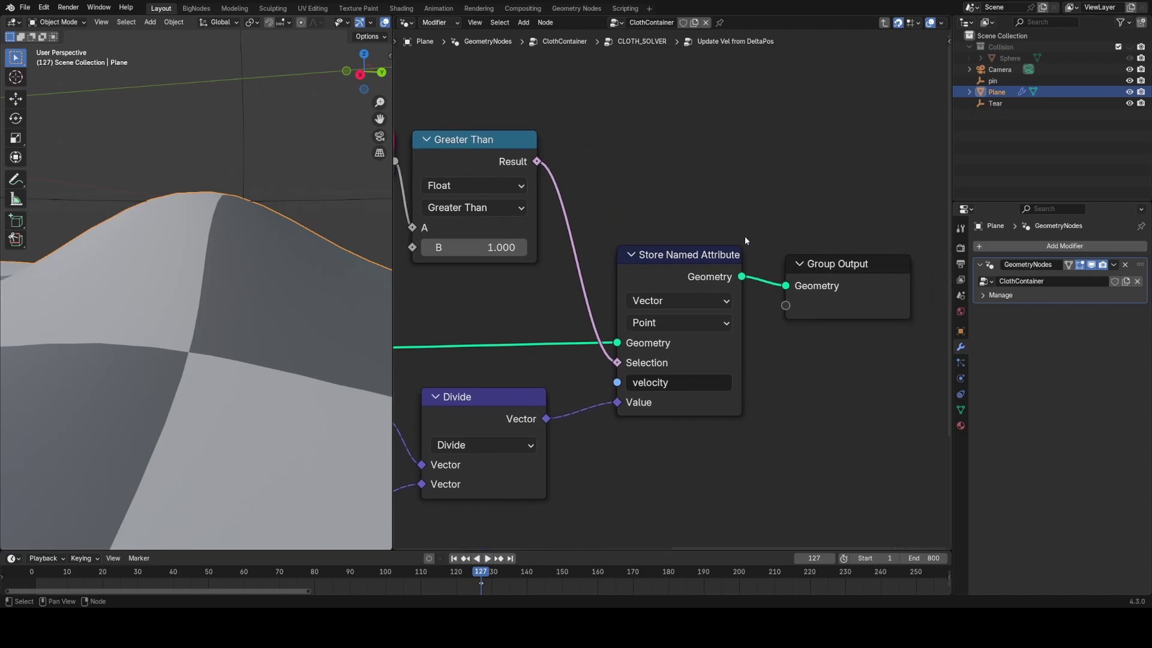
pyautogui.click(805, 262)
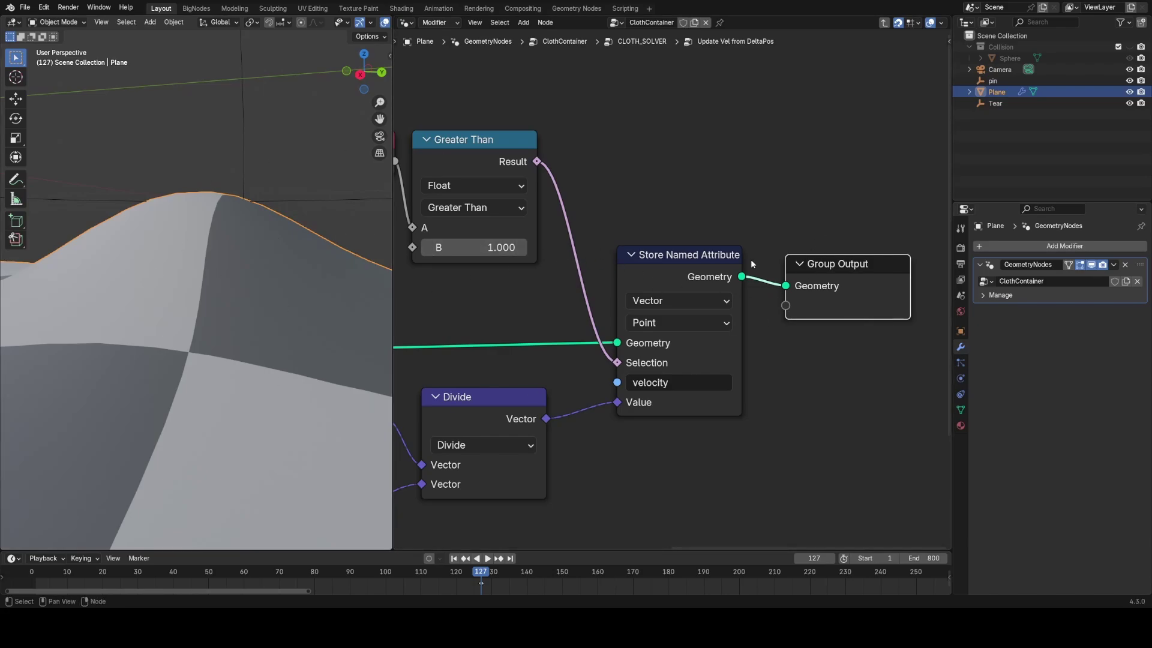
pyautogui.press('Tab')
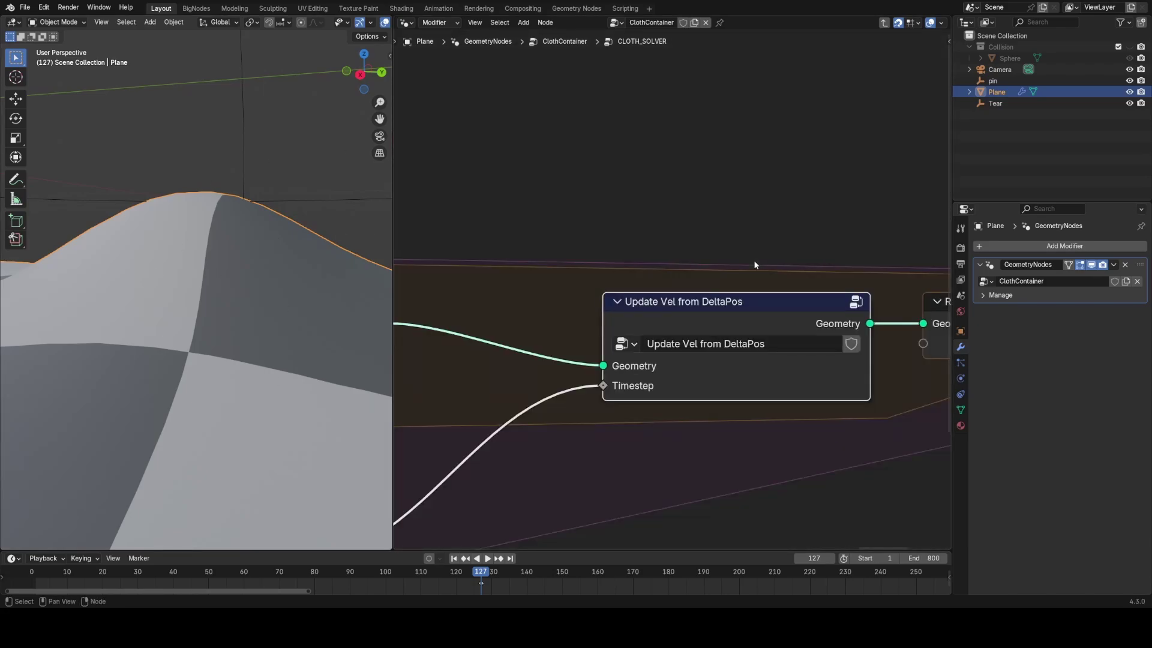
pyautogui.scroll(-5, 754, 260)
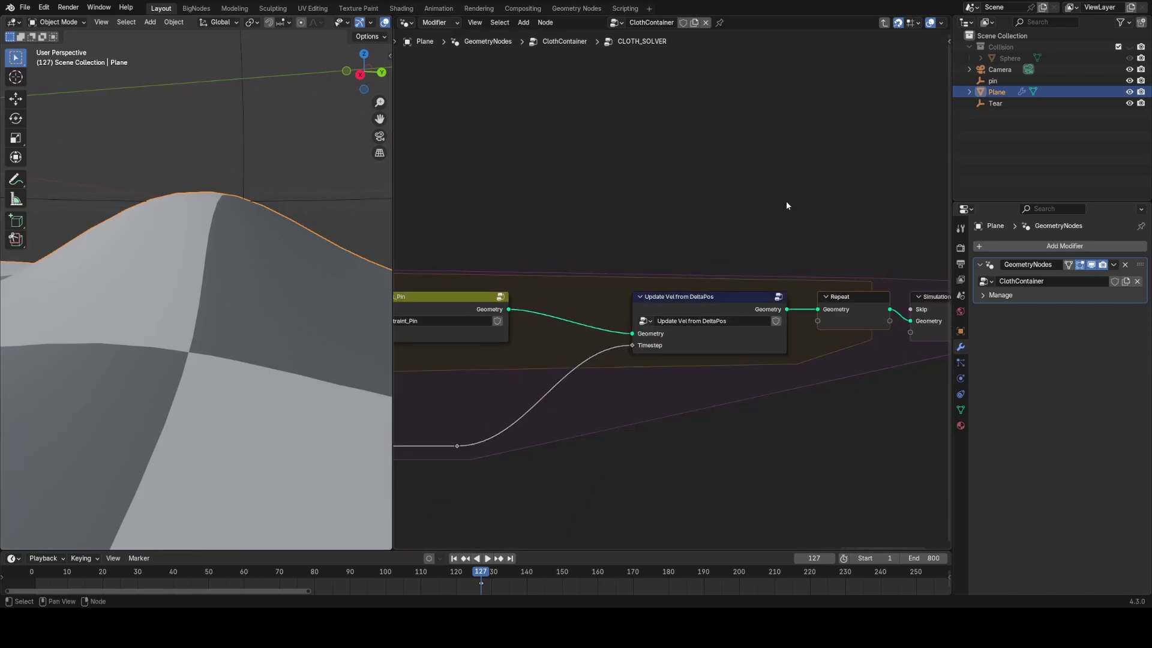
pyautogui.scroll(-6, 585, 305)
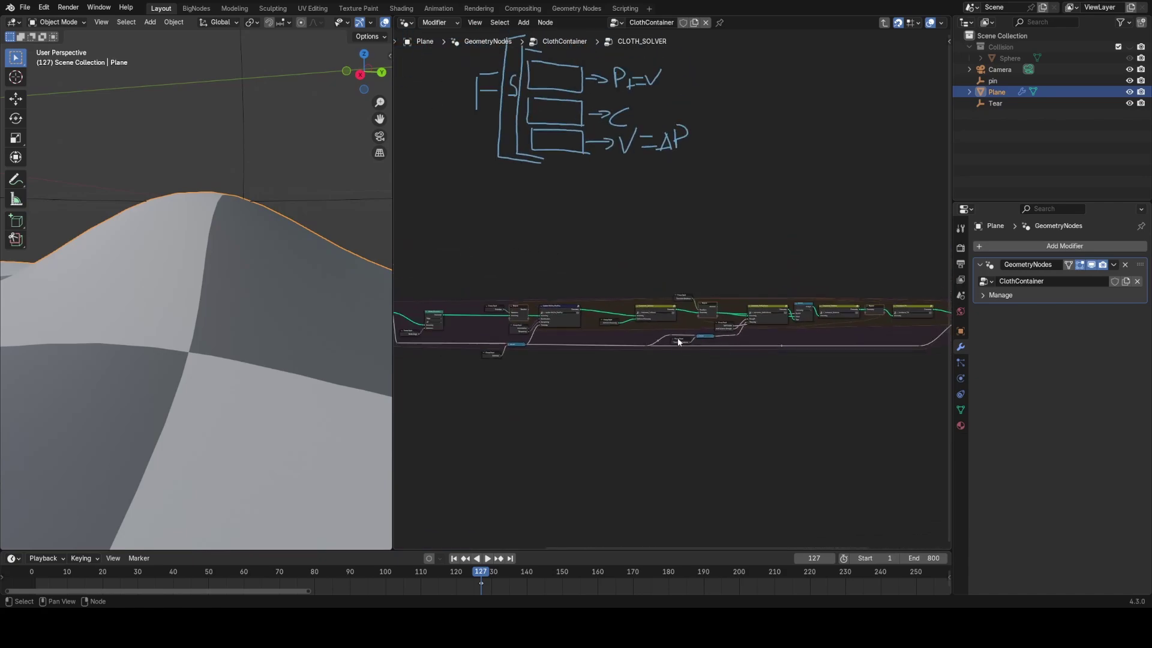
pyautogui.scroll(-2, 504, 400)
# Review the early part of CLOTH_SOLVER, box-selecting the setup nodes before and at the start of the simulation zone
pyautogui.moveTo(418, 391); pyautogui.dragTo(864, 241)
pyautogui.click(716, 428)
pyautogui.scroll(5, 688, 393)
pyautogui.scroll(5, 689, 396)
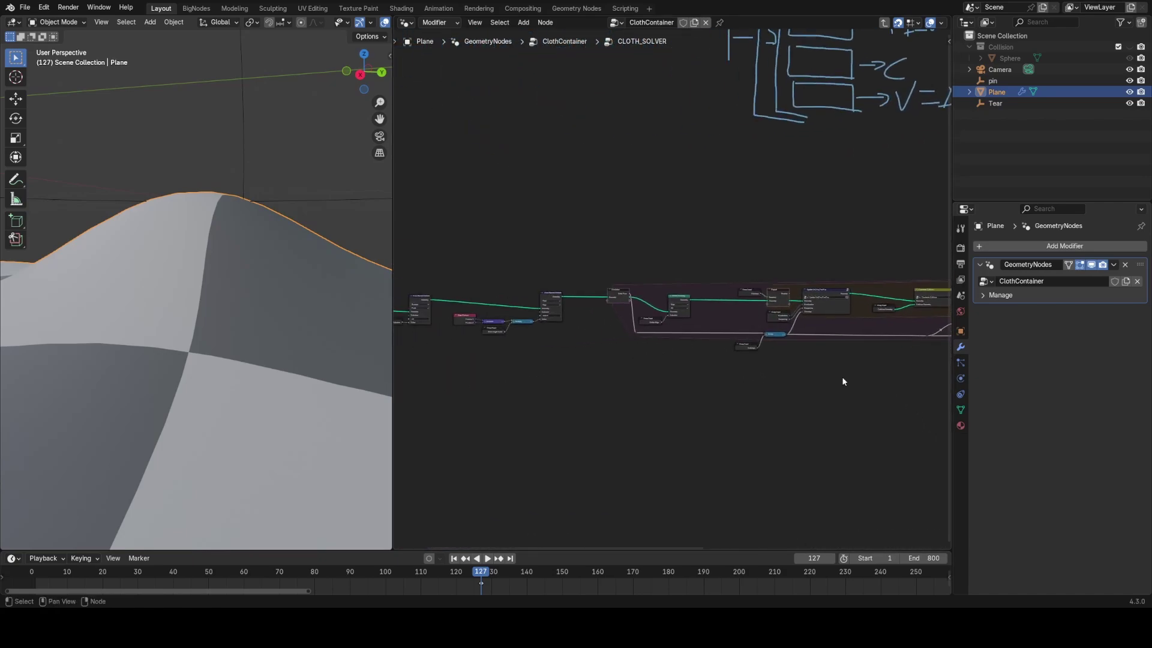
pyautogui.scroll(1, 553, 340)
pyautogui.moveTo(423, 343); pyautogui.dragTo(711, 361, button='middle')
pyautogui.moveTo(513, 290); pyautogui.dragTo(572, 372)
pyautogui.moveTo(651, 290); pyautogui.dragTo(805, 382)
pyautogui.moveTo(813, 384); pyautogui.dragTo(596, 387, button='middle')
pyautogui.click(596, 389)
pyautogui.moveTo(815, 394); pyautogui.dragTo(579, 370, button='middle')
pyautogui.scroll(-4, 579, 370)
pyautogui.moveTo(789, 330); pyautogui.dragTo(630, 338, button='middle')
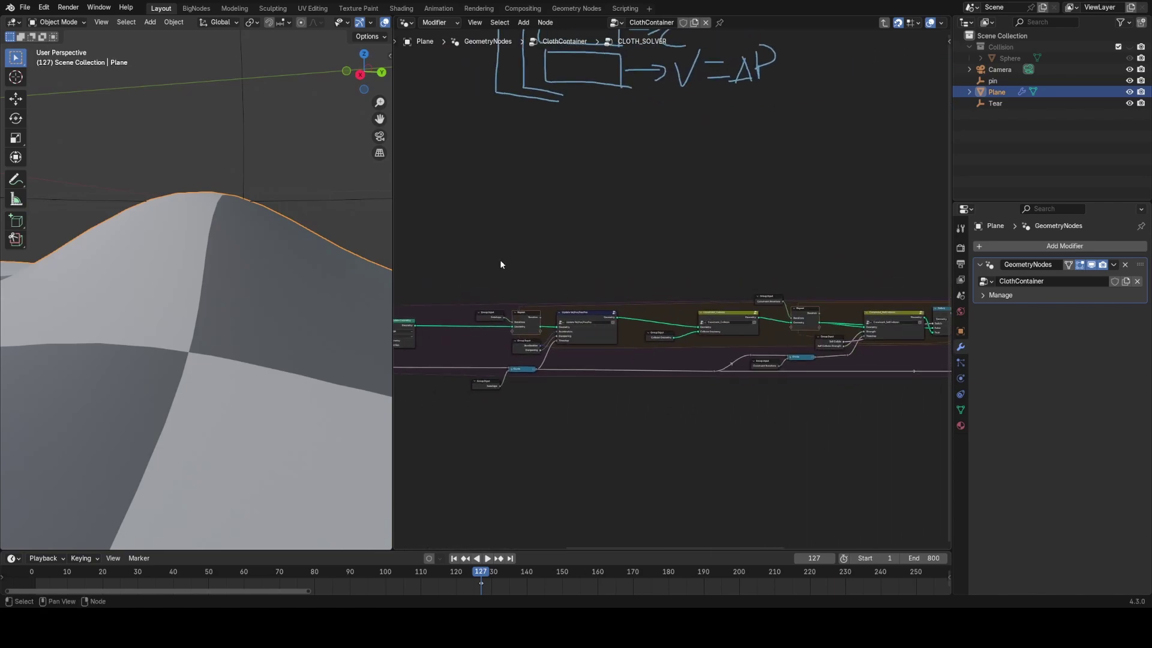
# Review the substep chain in CLOTH_SOLVER, box-selecting the position update node and the constraint nodes that follow it
pyautogui.moveTo(501, 260); pyautogui.dragTo(628, 413)
pyautogui.scroll(-2, 628, 336)
pyautogui.moveTo(660, 321); pyautogui.dragTo(500, 360, button='middle')
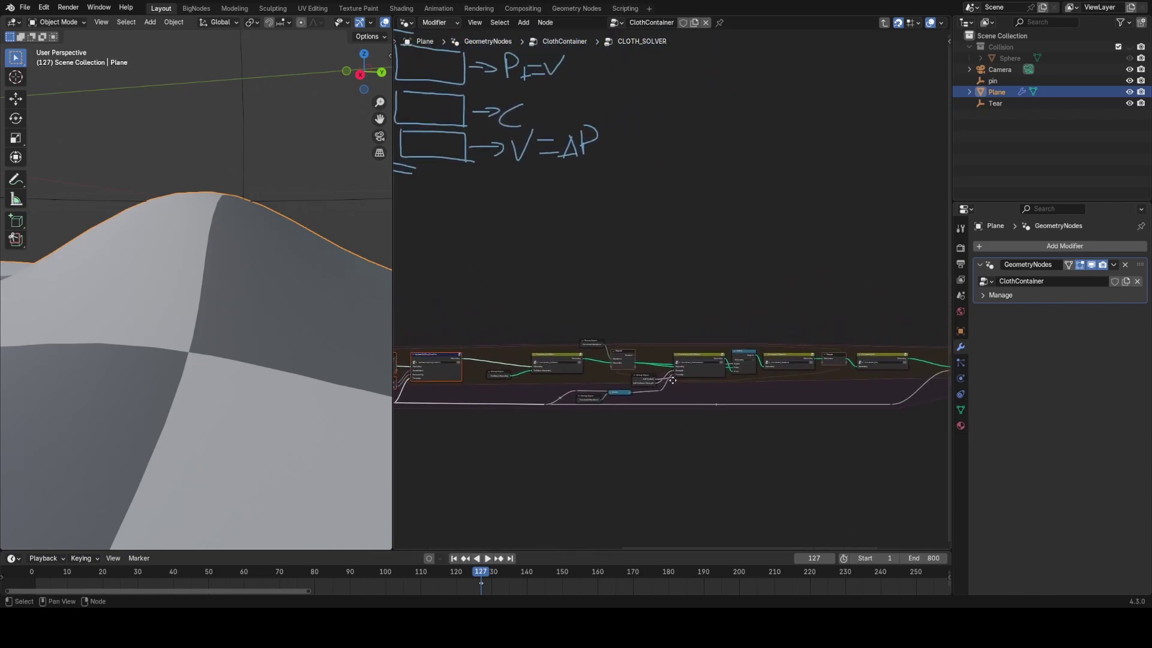
pyautogui.moveTo(522, 306); pyautogui.dragTo(671, 377)
pyautogui.moveTo(880, 452); pyautogui.dragTo(679, 376, button='middle')
pyautogui.moveTo(714, 320); pyautogui.dragTo(762, 405)
pyautogui.moveTo(671, 383); pyautogui.dragTo(781, 424, button='middle')
pyautogui.moveTo(528, 391); pyautogui.dragTo(703, 361, button='middle')
pyautogui.scroll(-2, 684, 305)
pyautogui.press('Tab')
pyautogui.press('Tab')
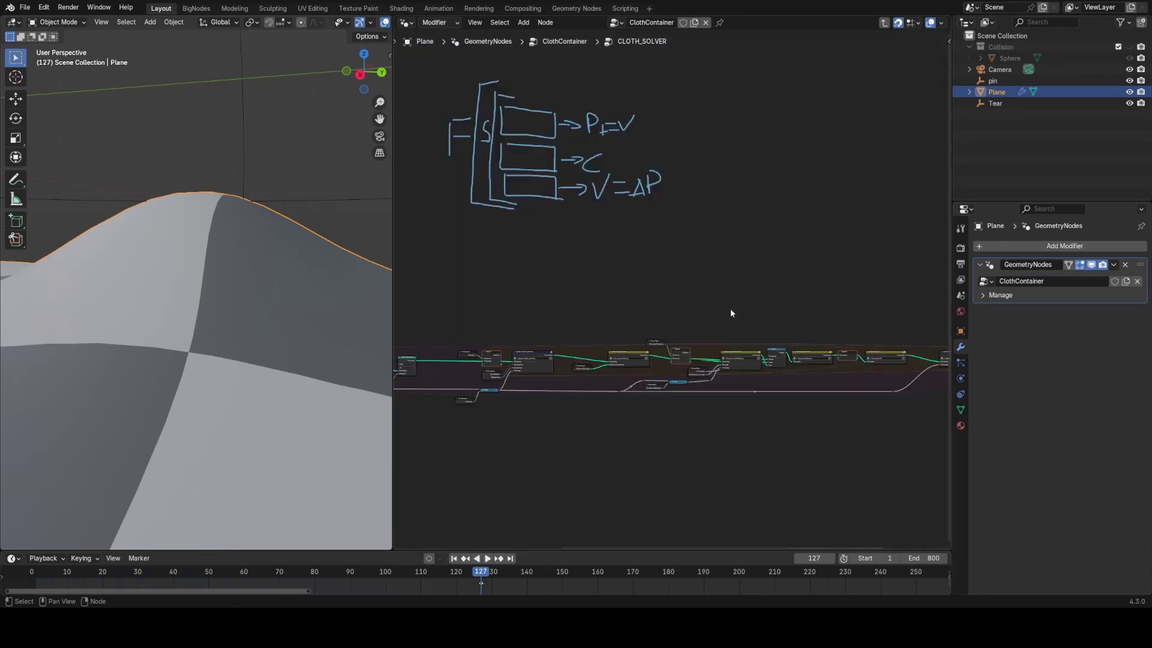
pyautogui.moveTo(908, 373); pyautogui.dragTo(714, 385, button='middle')
# Return to ClothContainer and preview the Transform Geometry output to inspect the flat cloth grid
pyautogui.press('Tab')
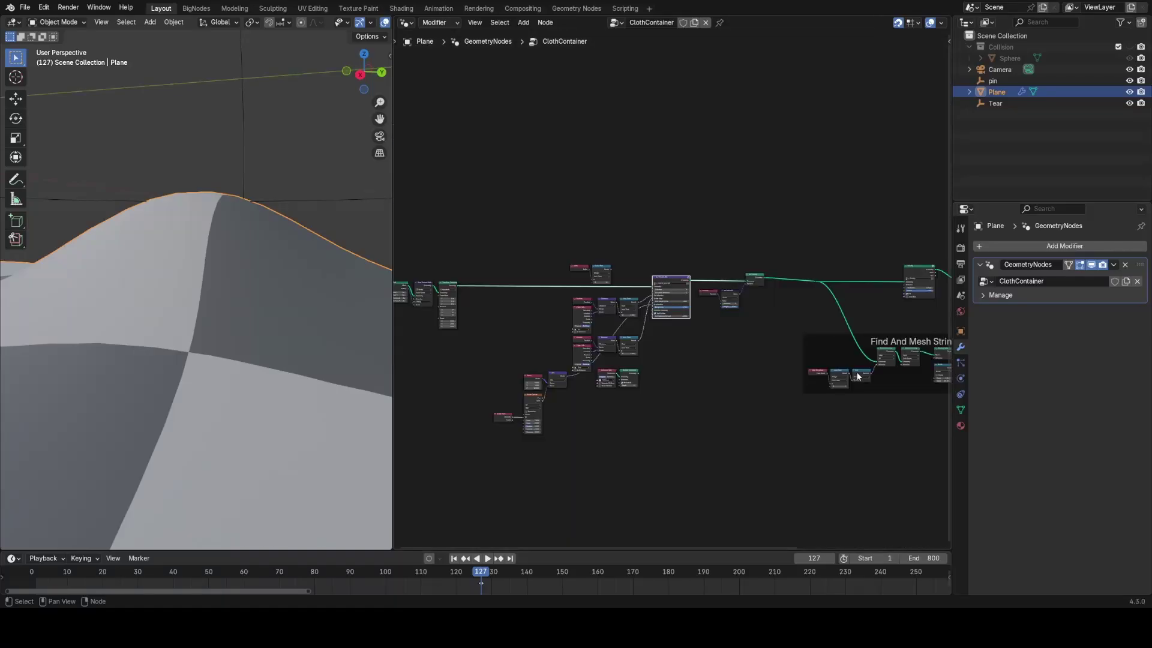
pyautogui.scroll(4, 729, 361)
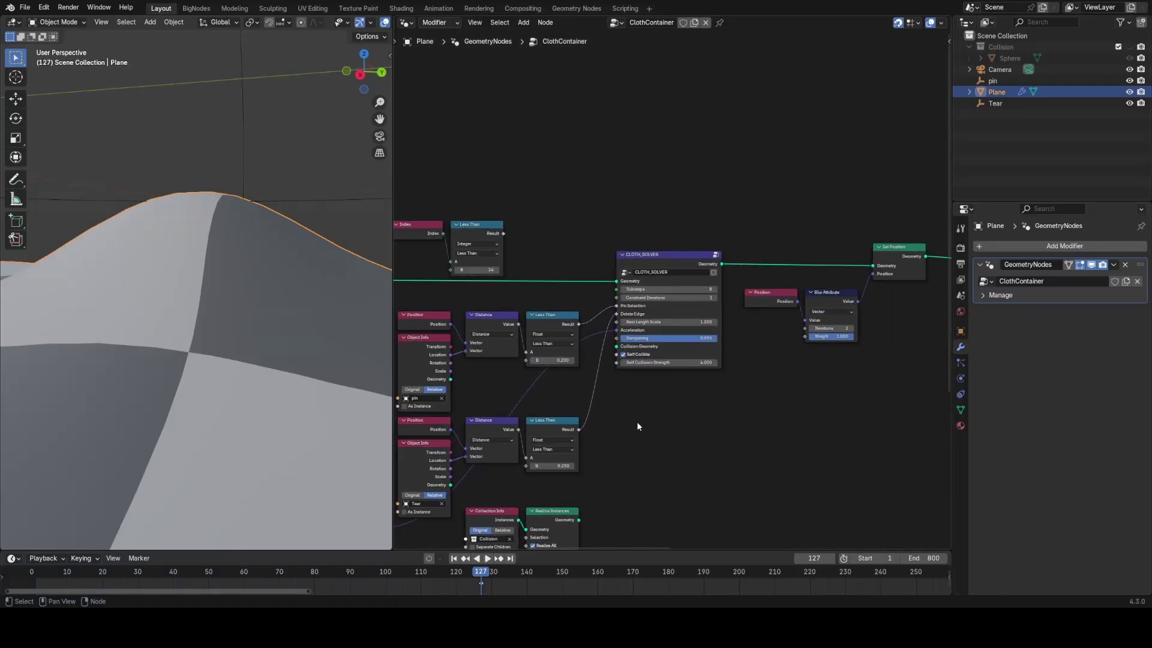
pyautogui.moveTo(606, 424); pyautogui.dragTo(792, 370, button='middle')
pyautogui.keyDown('ctrl'); pyautogui.keyDown('shift'); pyautogui.click(682, 282); pyautogui.keyUp('shift'); pyautogui.keyUp('ctrl')
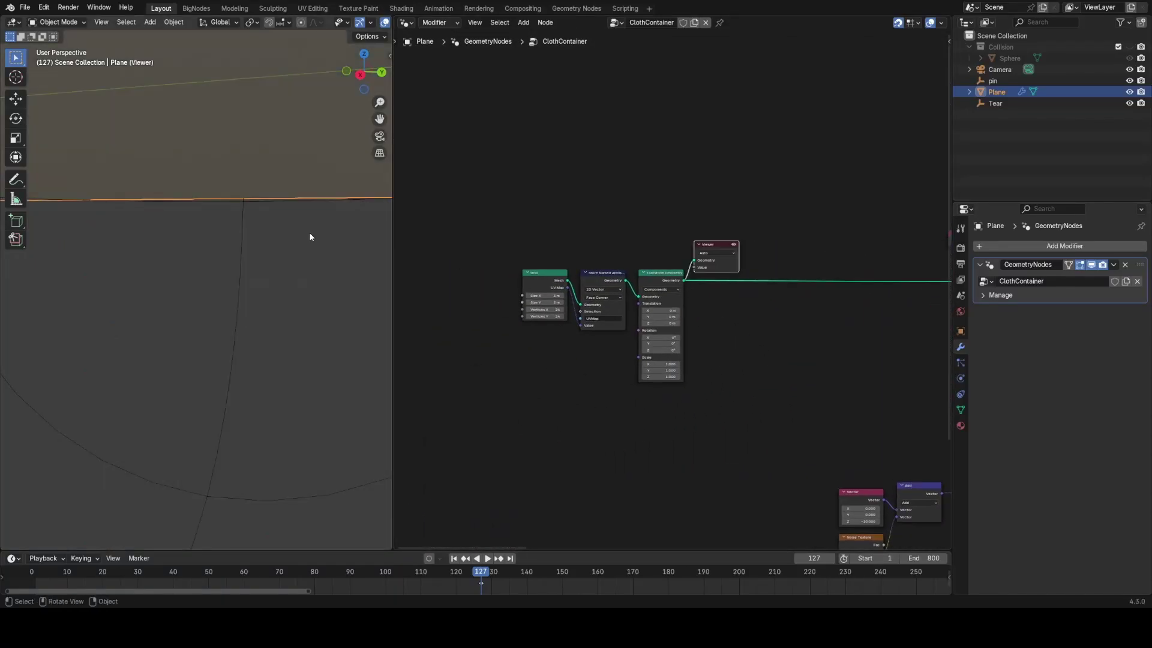
pyautogui.moveTo(263, 224); pyautogui.dragTo(236, 298, button='middle')
pyautogui.scroll(3, 600, 298)
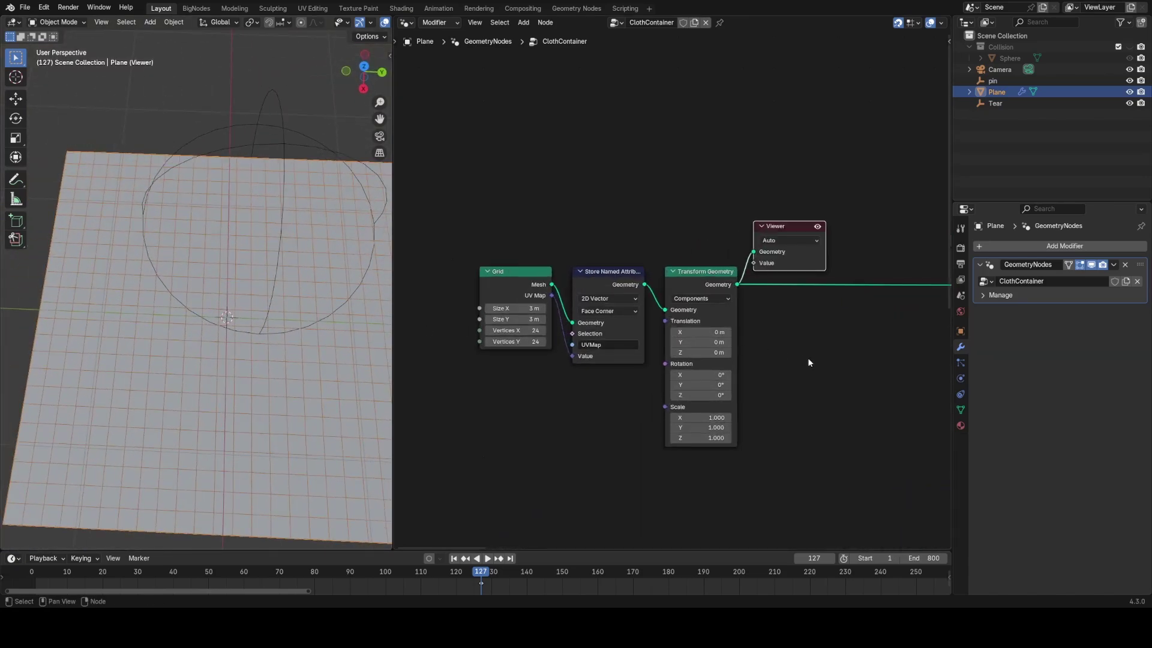
# Preview the pin object's distance-based Less Than selection on the grid and toggle the Viewer
pyautogui.moveTo(648, 317); pyautogui.dragTo(732, 362, button='middle')
pyautogui.keyDown('ctrl'); pyautogui.keyDown('shift'); pyautogui.click(637, 384); pyautogui.keyUp('shift'); pyautogui.keyUp('ctrl')
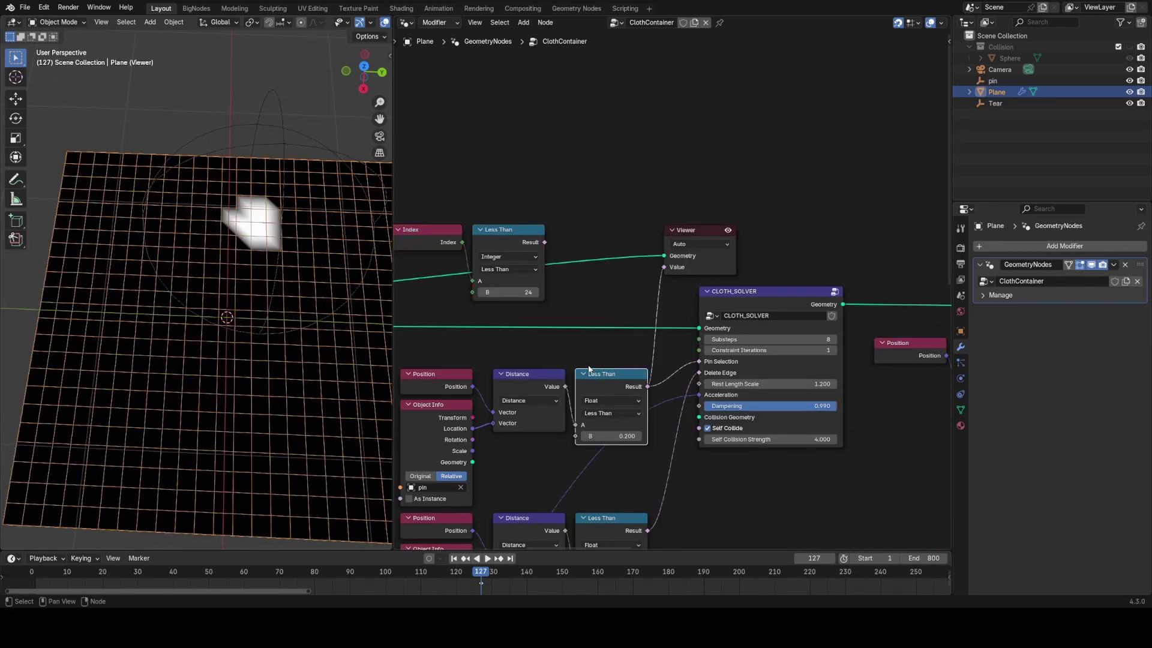
pyautogui.moveTo(587, 367); pyautogui.dragTo(672, 367, button='middle')
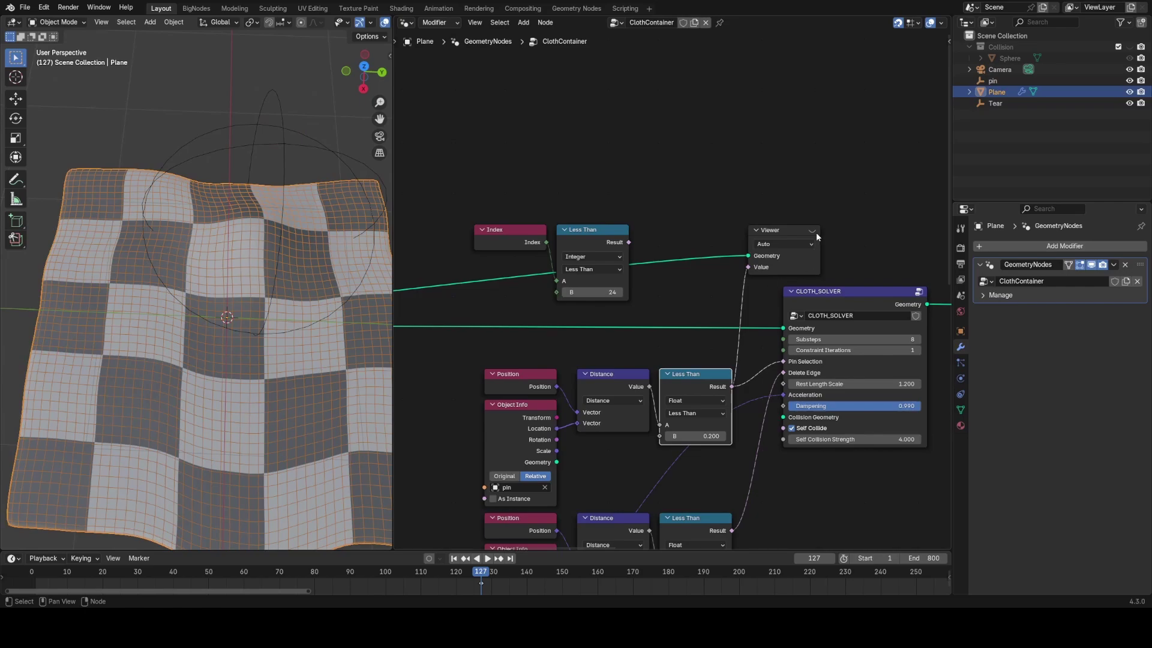
pyautogui.click(815, 233)
pyautogui.moveTo(612, 249); pyautogui.dragTo(608, 225, button='middle')
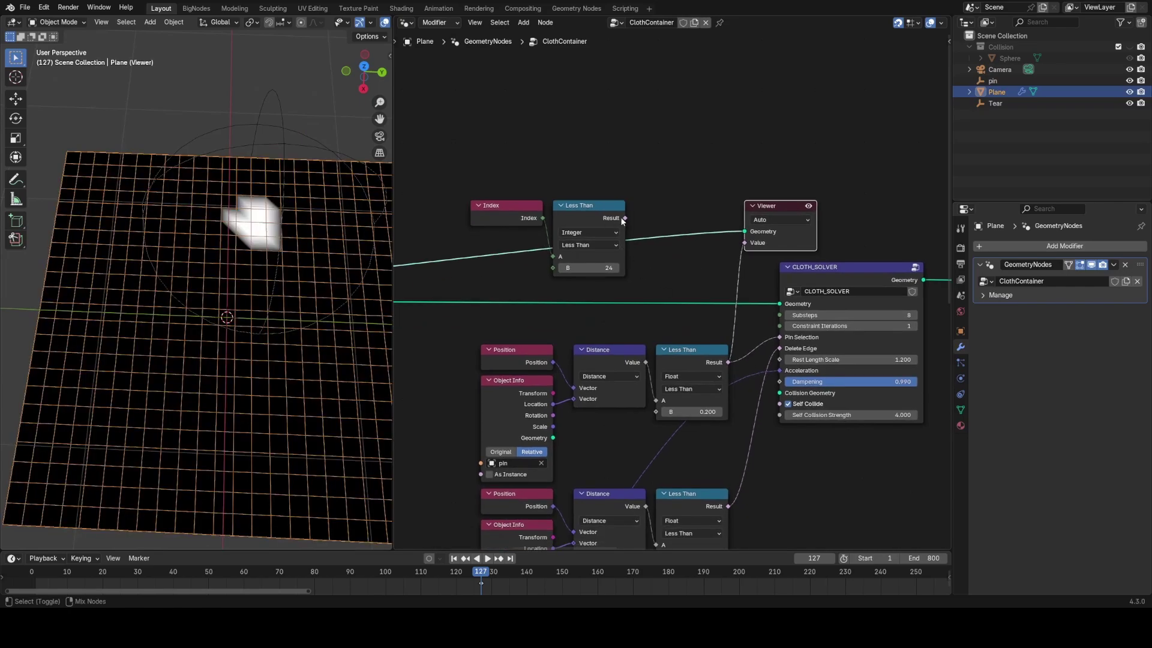
# Preview the index-based Less Than 24 selection and connect its Result to CLOTH_SOLVER's Pin Selection
pyautogui.keyDown('ctrl'); pyautogui.keyDown('shift'); pyautogui.click(621, 217); pyautogui.keyUp('shift'); pyautogui.keyUp('ctrl')
pyautogui.scroll(-3, 180, 222)
pyautogui.keyDown('shift'); pyautogui.moveTo(156, 219); pyautogui.dragTo(100, 257, button='middle'); pyautogui.keyUp('shift')
pyautogui.moveTo(231, 315); pyautogui.dragTo(317, 188, button='middle')
pyautogui.moveTo(617, 217); pyautogui.dragTo(782, 338)
pyautogui.moveTo(768, 336); pyautogui.dragTo(660, 353, button='middle')
# Preview the Tear object's distance-based Less Than selection on the grid, and delete the Viewer node
pyautogui.moveTo(650, 424); pyautogui.dragTo(762, 272, button='middle')
pyautogui.scroll(4, 763, 275)
pyautogui.scroll(-5, 783, 317)
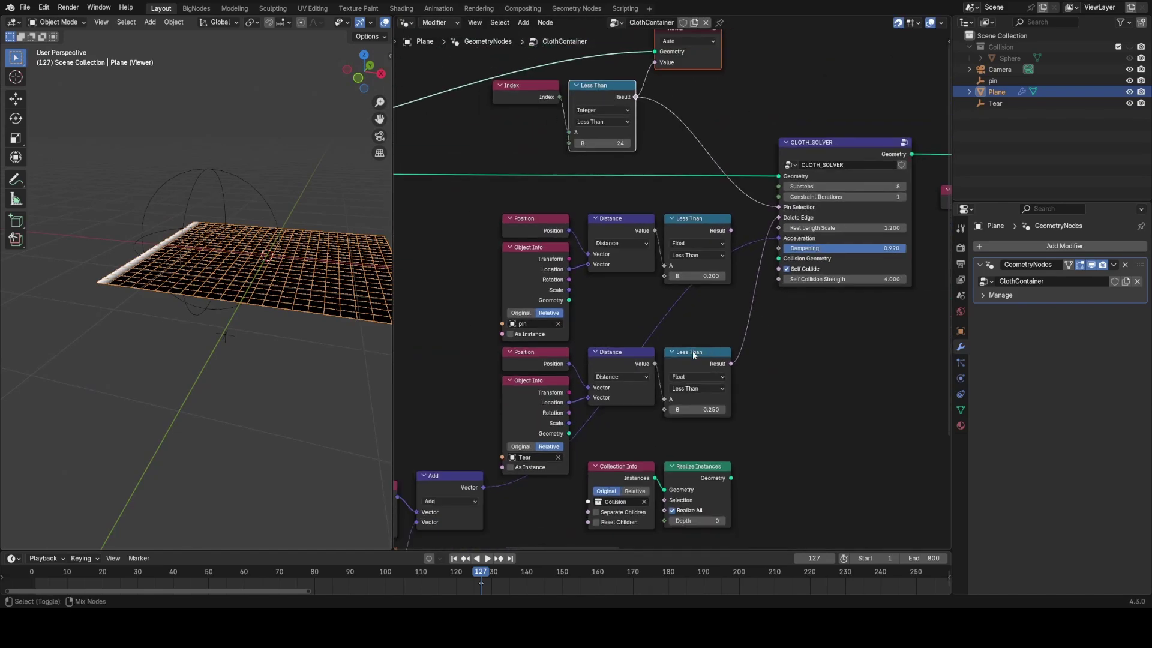
pyautogui.keyDown('ctrl'); pyautogui.keyDown('shift'); pyautogui.click(692, 352); pyautogui.keyUp('shift'); pyautogui.keyUp('ctrl')
pyautogui.moveTo(334, 282)
pyautogui.mouseDown(button='middle')
pyautogui.moveTo(310, 291)
pyautogui.moveTo(336, 282)
pyautogui.mouseUp(button='middle')
pyautogui.click(777, 339)
pyautogui.press('x')
# Connect the Realize Instances geometry to CLOTH_SOLVER's Collision Geometry and make the Collision collection visible
pyautogui.moveTo(739, 414); pyautogui.dragTo(719, 396, button='middle')
pyautogui.moveTo(709, 447); pyautogui.dragTo(764, 229)
pyautogui.click(1129, 47)
# Frame the cloth and collision sphere, rewind the animation to frame 0 and play the first few frames
pyautogui.moveTo(256, 338); pyautogui.dragTo(193, 296, button='middle')
pyautogui.keyDown('shift'); pyautogui.moveTo(193, 296); pyautogui.dragTo(264, 234, button='middle'); pyautogui.keyUp('shift')
pyautogui.moveTo(223, 576); pyautogui.dragTo(17, 585)
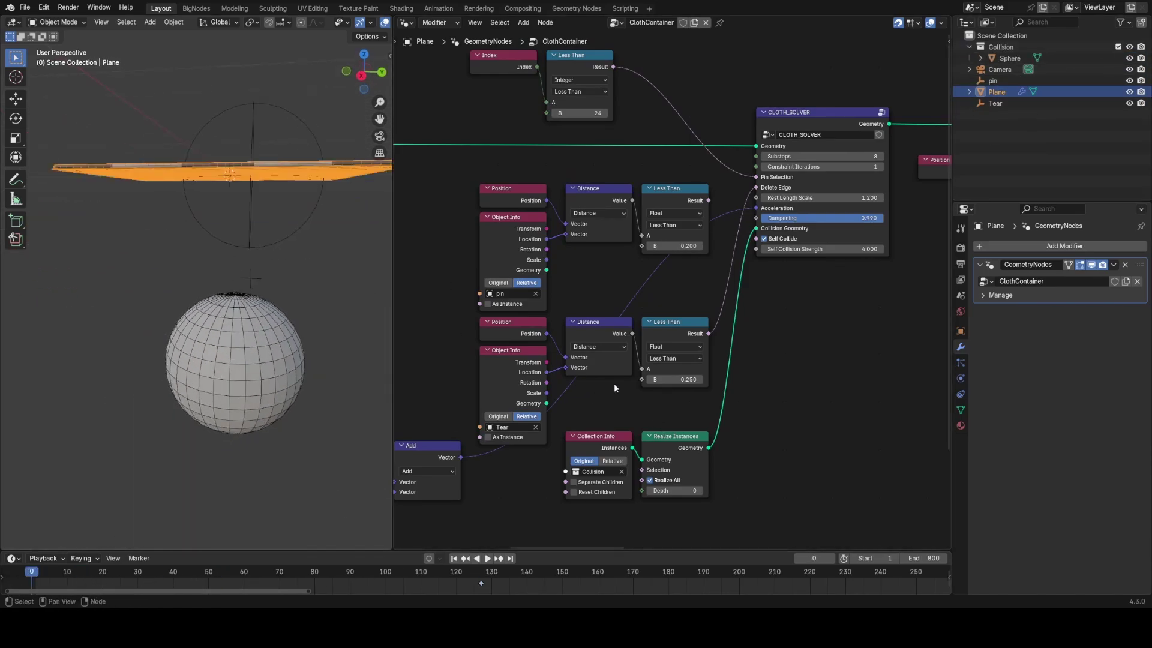
pyautogui.moveTo(615, 384); pyautogui.dragTo(697, 323, button='middle')
pyautogui.press('space')
pyautogui.press('space')
# Examine the acceleration setup: the Vector node, Noise Texture driven by Scene Time, and the Add node
pyautogui.moveTo(461, 442); pyautogui.dragTo(682, 354, button='middle')
pyautogui.scroll(3, 683, 354)
pyautogui.moveTo(491, 292); pyautogui.dragTo(754, 508)
pyautogui.click(628, 283)
pyautogui.moveTo(629, 300); pyautogui.dragTo(631, 289)
pyautogui.moveTo(704, 363); pyautogui.dragTo(732, 284, button='middle')
pyautogui.scroll(3, 731, 284)
pyautogui.moveTo(787, 185); pyautogui.dragTo(790, 188)
pyautogui.click(668, 306)
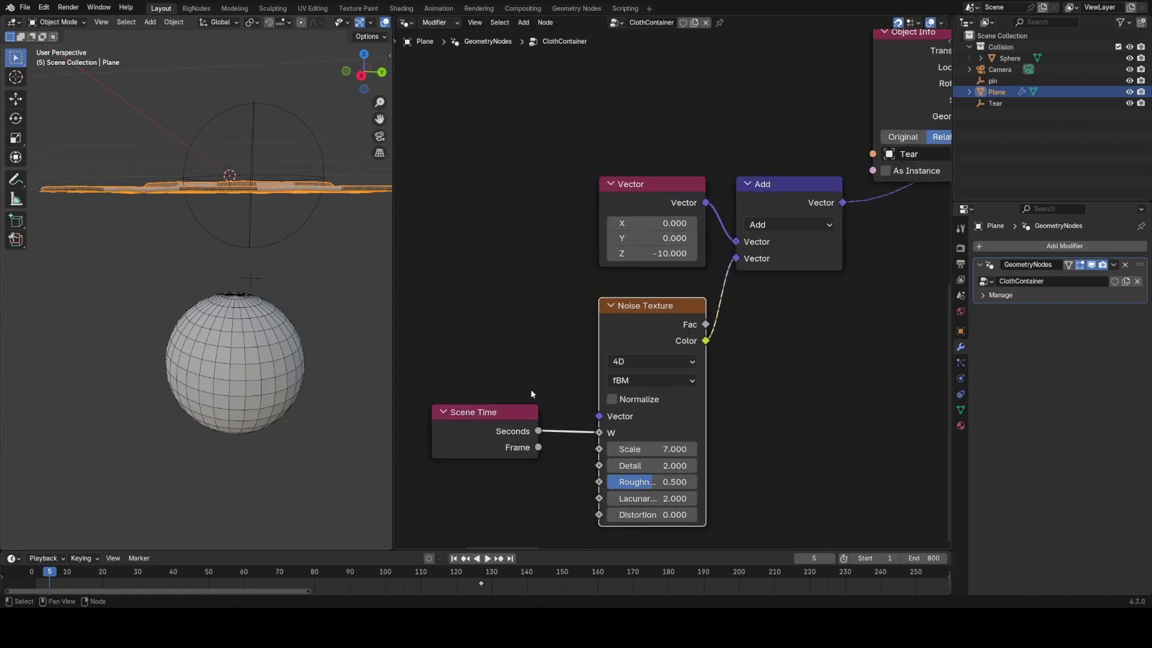
pyautogui.moveTo(796, 269); pyautogui.dragTo(705, 333, button='middle')
pyautogui.scroll(-4, 778, 312)
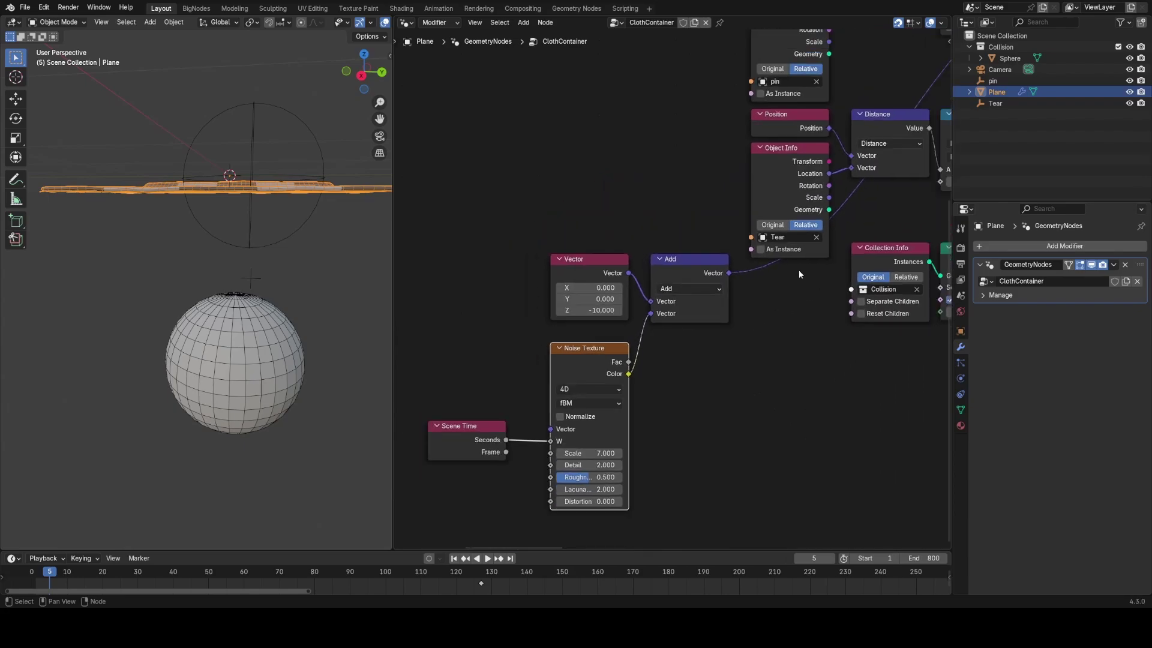
# Return to the CLOTH_SOLVER node, play the simulation to frame 30 and deselect the cloth
pyautogui.moveTo(878, 234); pyautogui.dragTo(620, 390, button='middle')
pyautogui.scroll(-1, 750, 336)
pyautogui.moveTo(737, 263); pyautogui.dragTo(659, 393, button='middle')
pyautogui.scroll(4, 649, 328)
pyautogui.scroll(-4, 645, 278)
pyautogui.moveTo(569, 346); pyautogui.dragTo(439, 301, button='middle')
pyautogui.press('space')
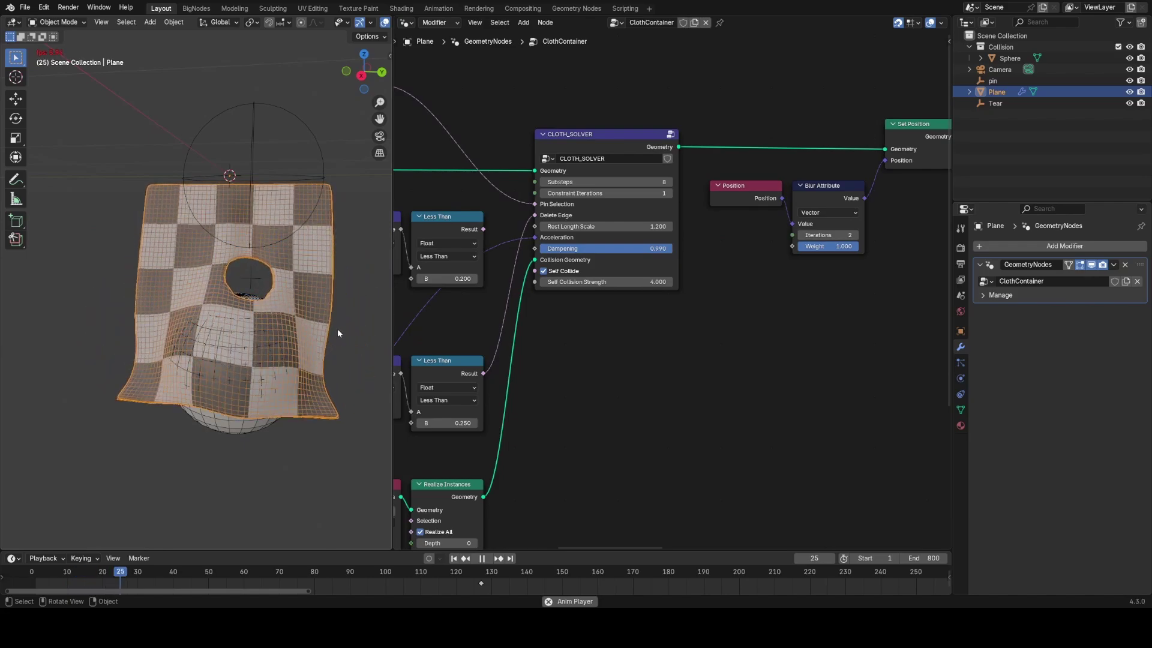
pyautogui.click(348, 309)
pyautogui.press('space')
# Inspect the torn cloth draped over the sphere and the CLOTH_SOLVER node's Substeps and other settings
pyautogui.moveTo(325, 340); pyautogui.dragTo(198, 360, button='middle')
pyautogui.scroll(3, 557, 275)
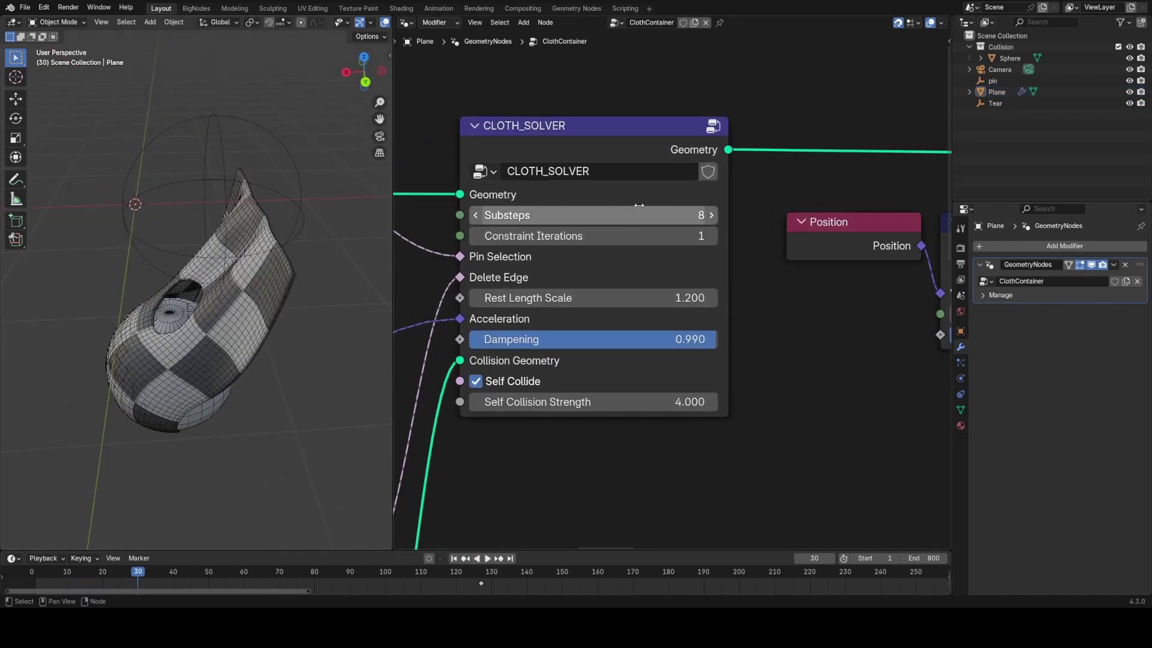
pyautogui.moveTo(258, 302); pyautogui.dragTo(117, 298, button='middle')
pyautogui.scroll(4, 168, 286)
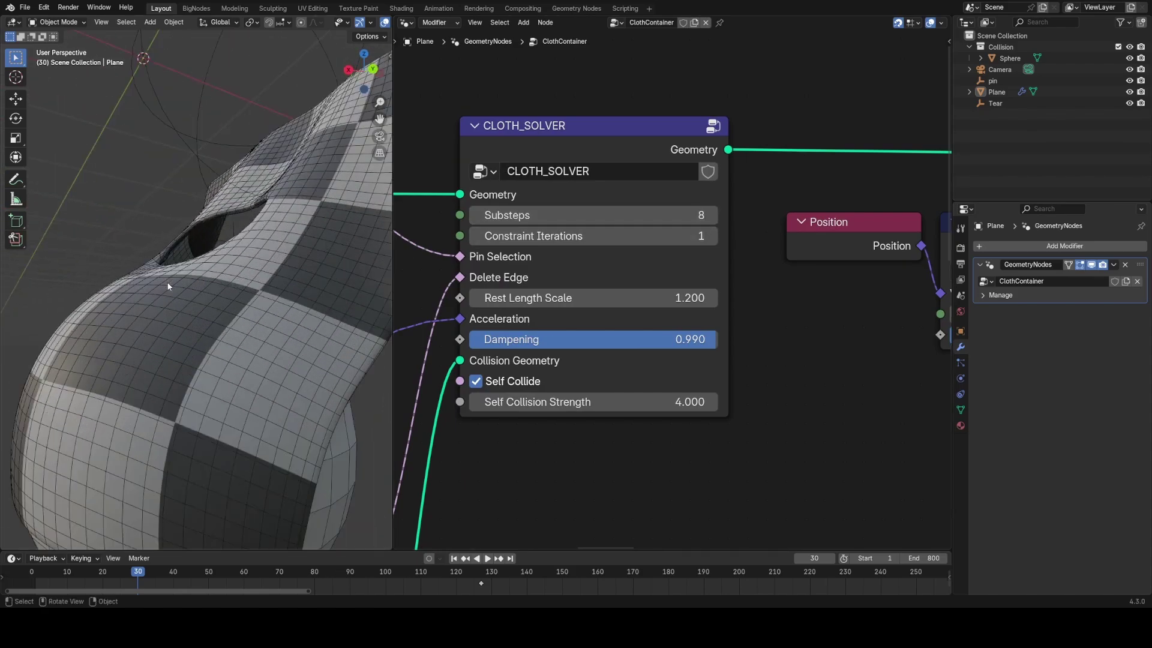
pyautogui.scroll(-4, 169, 284)
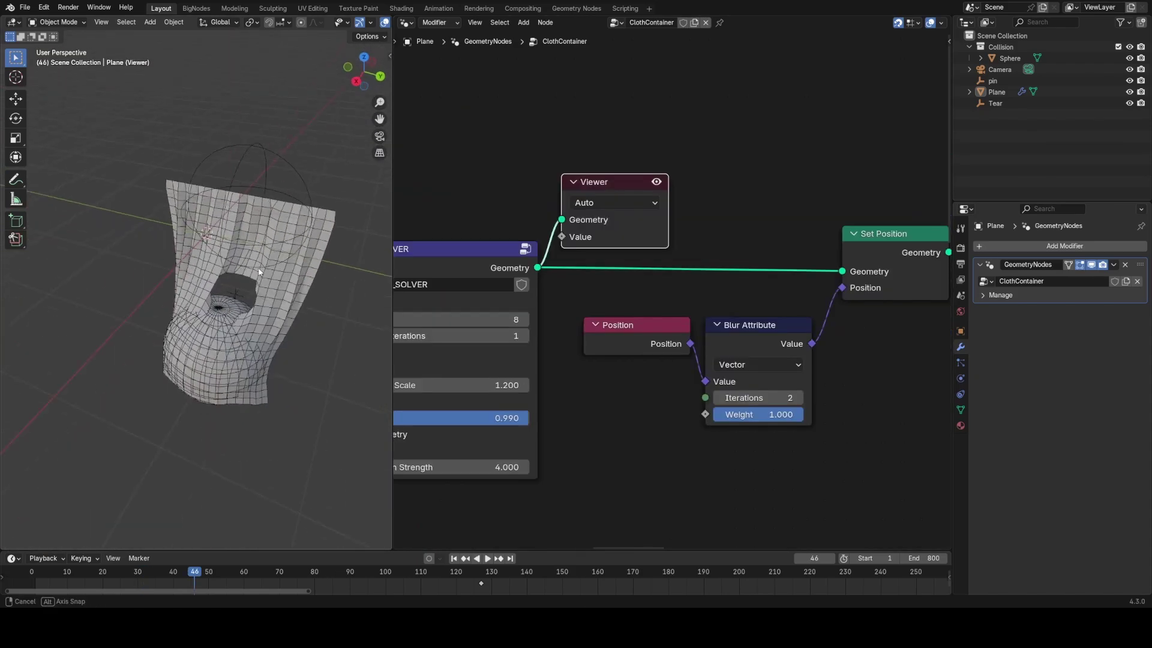
# Inspect the unsmoothed CLOTH_SOLVER output at frame 46 and the Blur Attribute and Set Position nodes that follow
pyautogui.moveTo(195, 247); pyautogui.dragTo(333, 286, button='middle')
pyautogui.scroll(-5, 333, 287)
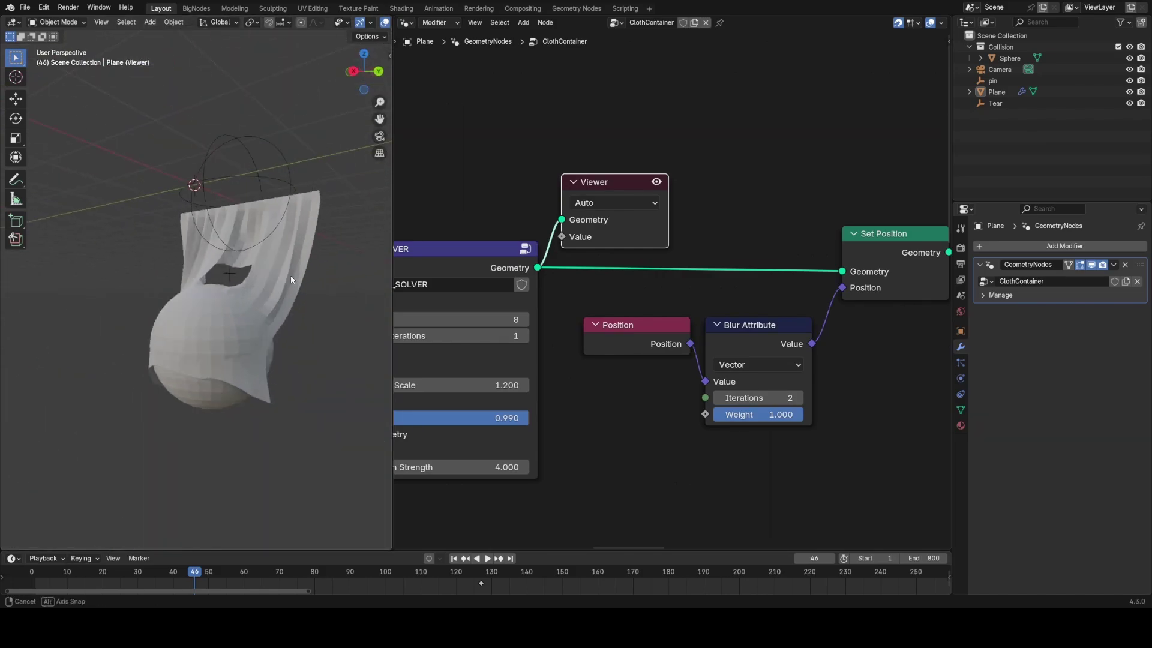
pyautogui.moveTo(289, 280); pyautogui.dragTo(324, 282, button='middle')
pyautogui.moveTo(672, 263); pyautogui.dragTo(501, 305, button='middle')
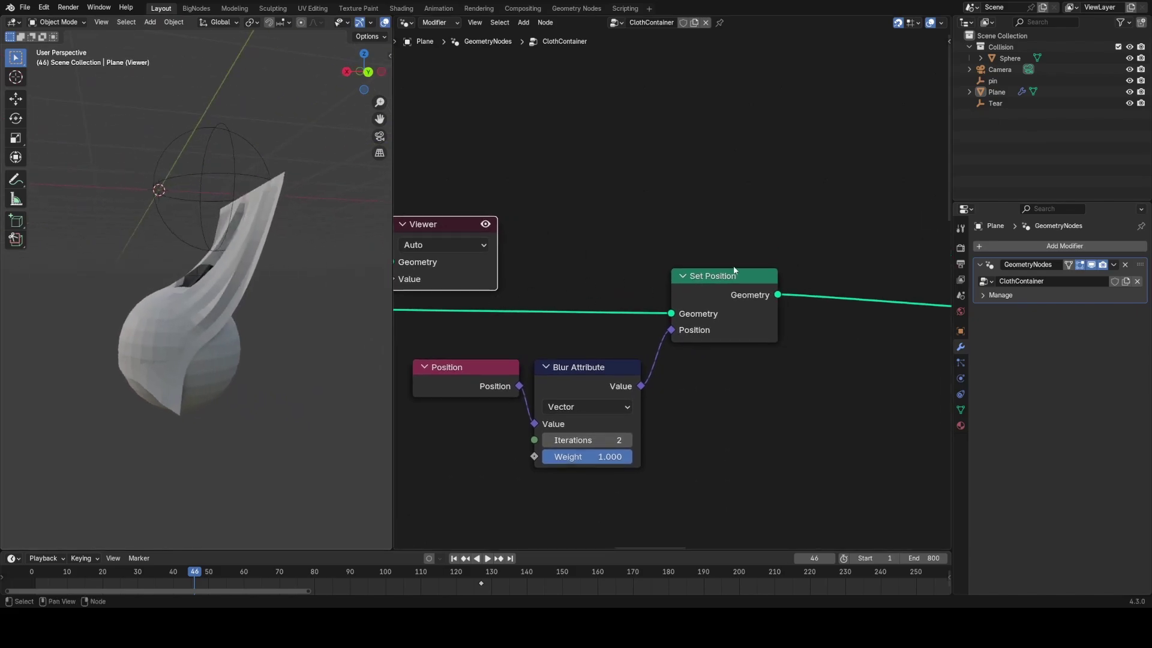
pyautogui.moveTo(282, 294); pyautogui.dragTo(336, 300, button='middle')
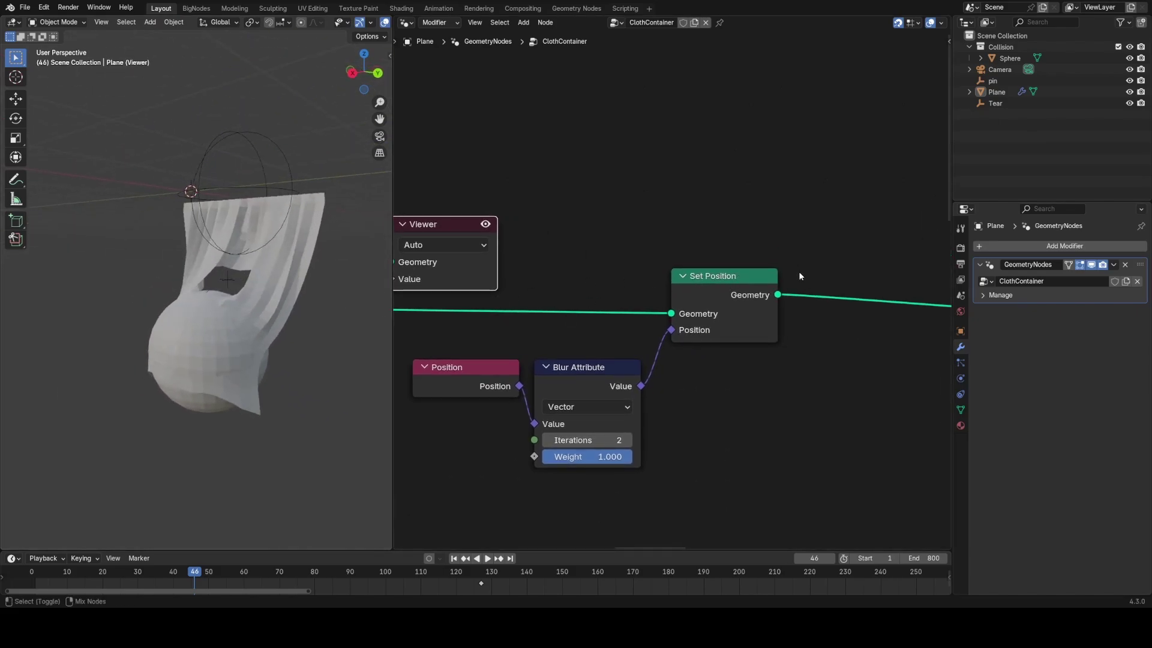
# Preview the Set Position output to inspect the smoothed cloth, and locate the Solidify node after it
pyautogui.keyDown('ctrl'); pyautogui.keyDown('shift'); pyautogui.click(751, 294); pyautogui.keyUp('shift'); pyautogui.keyUp('ctrl')
pyautogui.moveTo(280, 231); pyautogui.dragTo(331, 295, button='middle')
pyautogui.moveTo(833, 351); pyautogui.dragTo(552, 340, button='middle')
pyautogui.scroll(-4, 784, 304)
pyautogui.moveTo(769, 325); pyautogui.dragTo(640, 324, button='middle')
pyautogui.scroll(5, 697, 292)
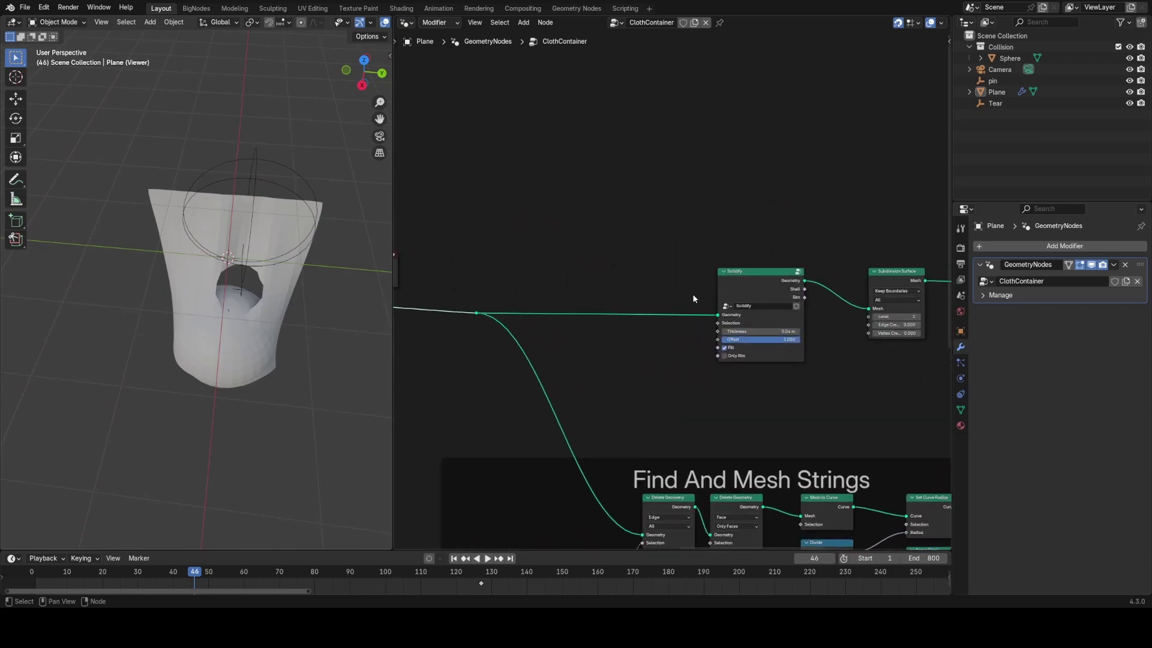
# Preview the Solidify node's output and inspect the cloth's thickness up close
pyautogui.keyDown('ctrl'); pyautogui.keyDown('shift'); pyautogui.click(764, 275); pyautogui.keyUp('shift'); pyautogui.keyUp('ctrl')
pyautogui.moveTo(344, 288); pyautogui.dragTo(214, 220, button='middle')
pyautogui.scroll(4, 214, 219)
pyautogui.scroll(1, 778, 270)
pyautogui.moveTo(779, 269); pyautogui.dragTo(702, 306, button='middle')
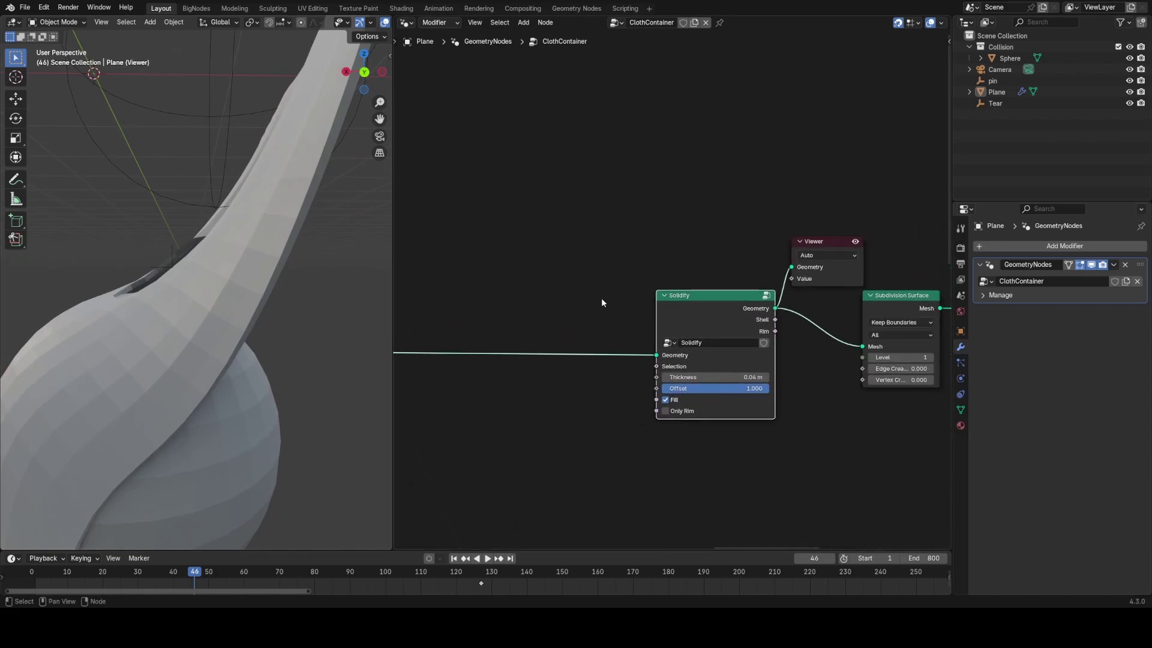
pyautogui.scroll(1, 702, 319)
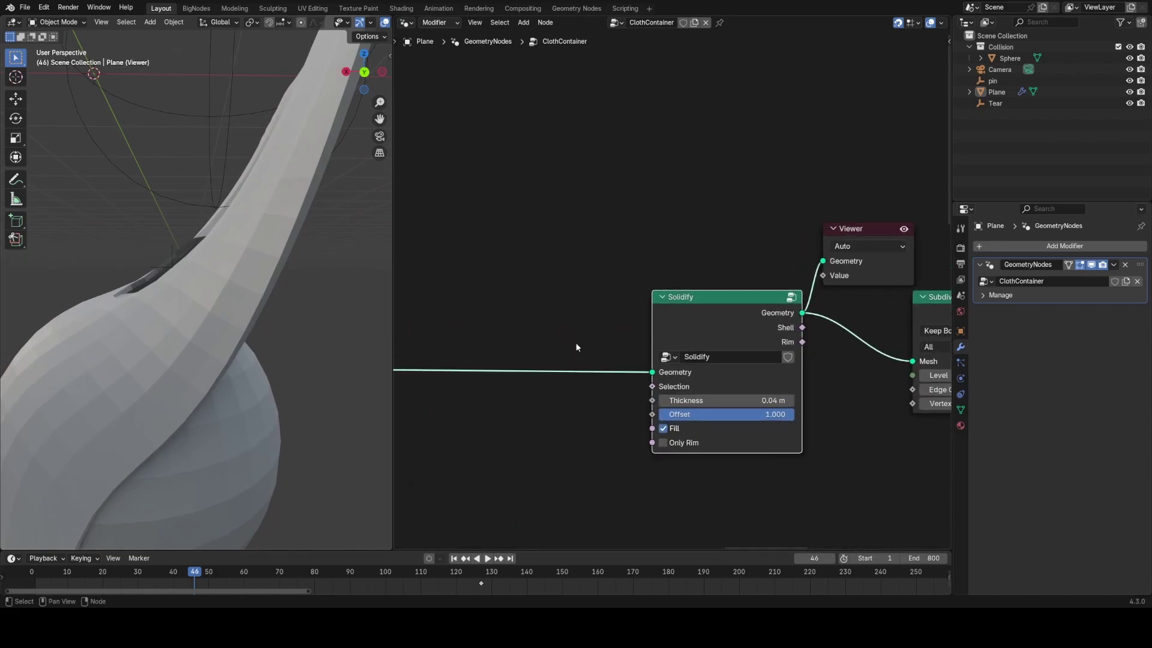
pyautogui.moveTo(657, 323); pyautogui.dragTo(547, 327, button='middle')
# Add a Solidify modifier to the Plane to compare its options, and remove it again
pyautogui.click(1027, 246)
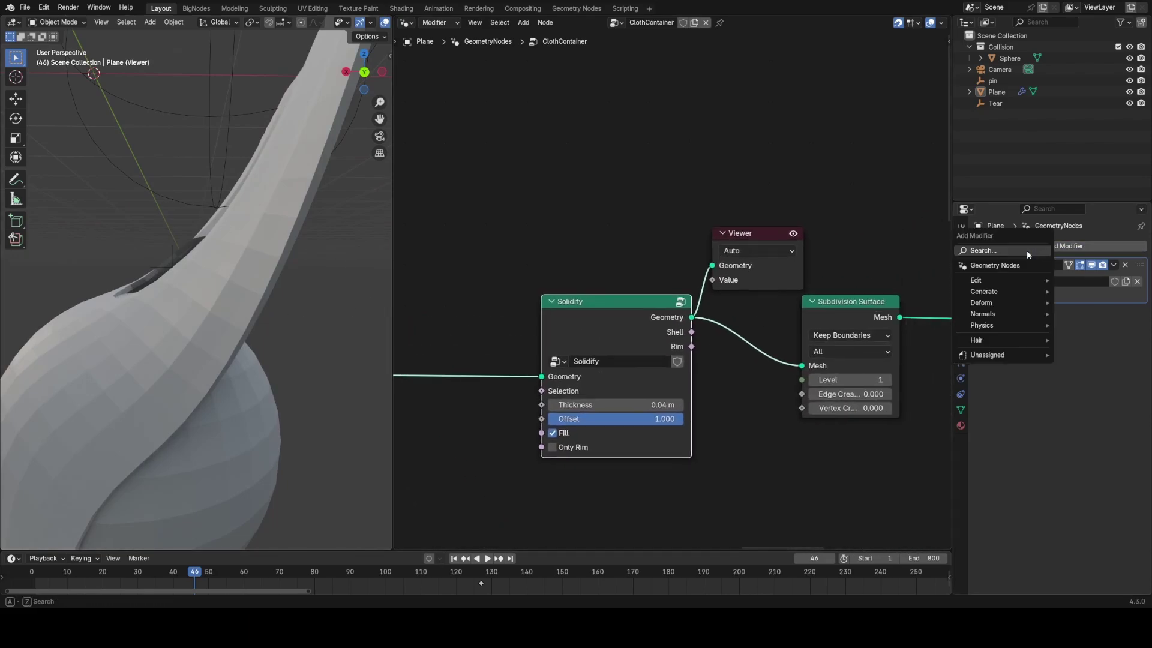
pyautogui.click(992, 249)
pyautogui.write('s')
pyautogui.click(949, 270)
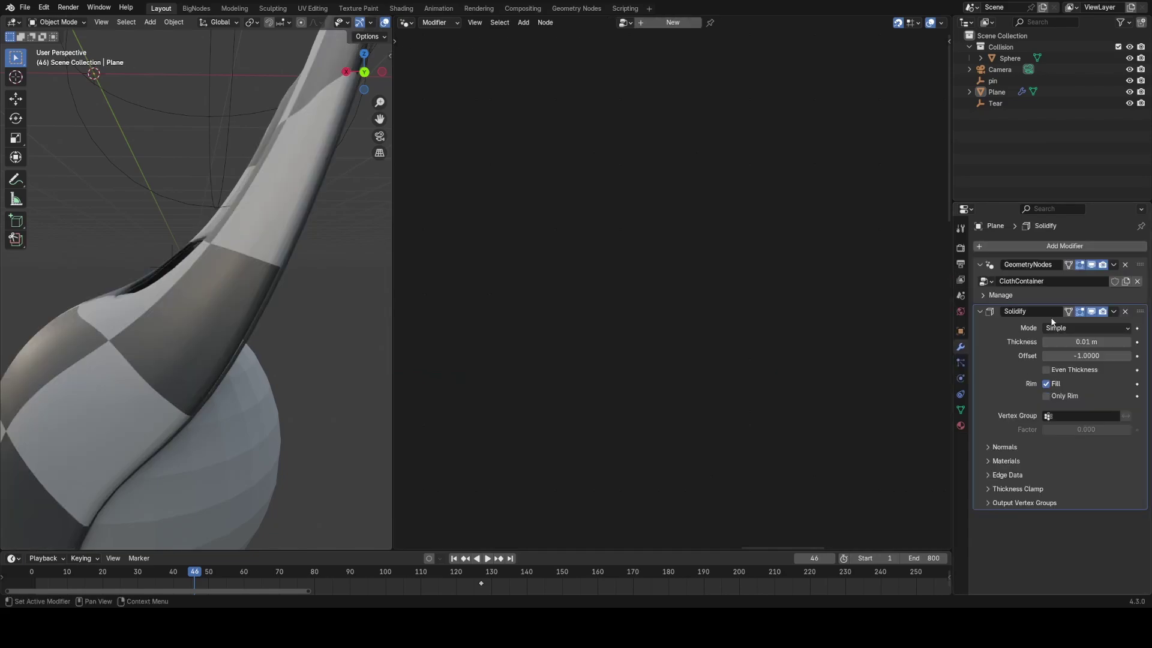
pyautogui.moveTo(1138, 311); pyautogui.dragTo(680, 317)
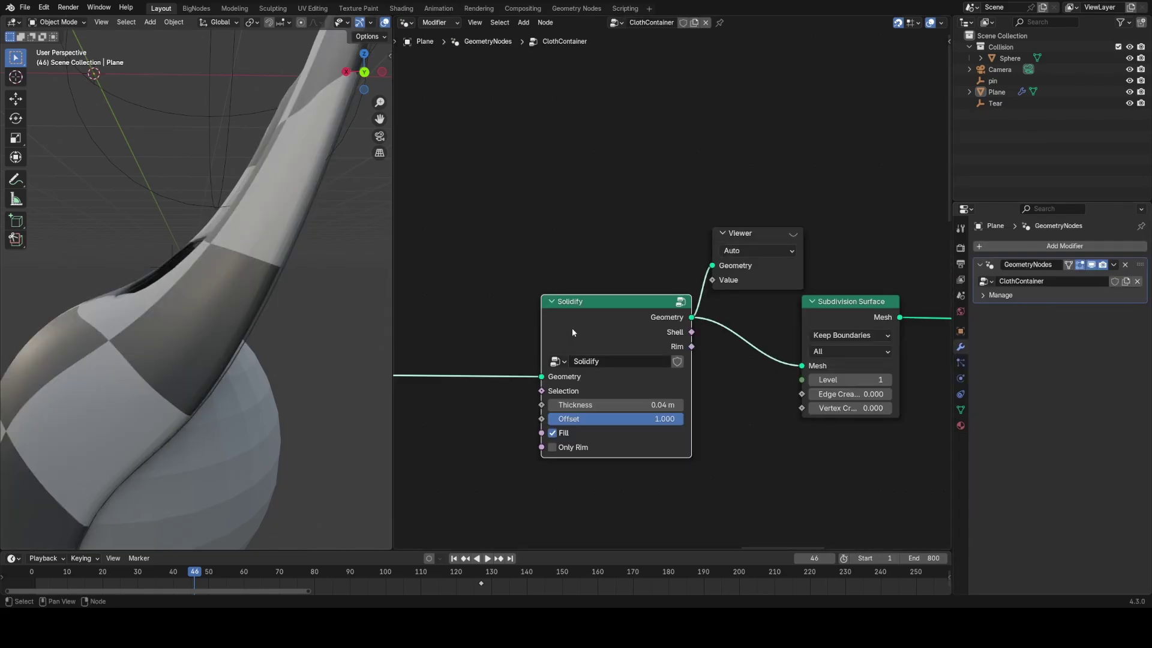
# Inspect the node network inside the Solidify group, and return to ClothContainer
pyautogui.press('Tab')
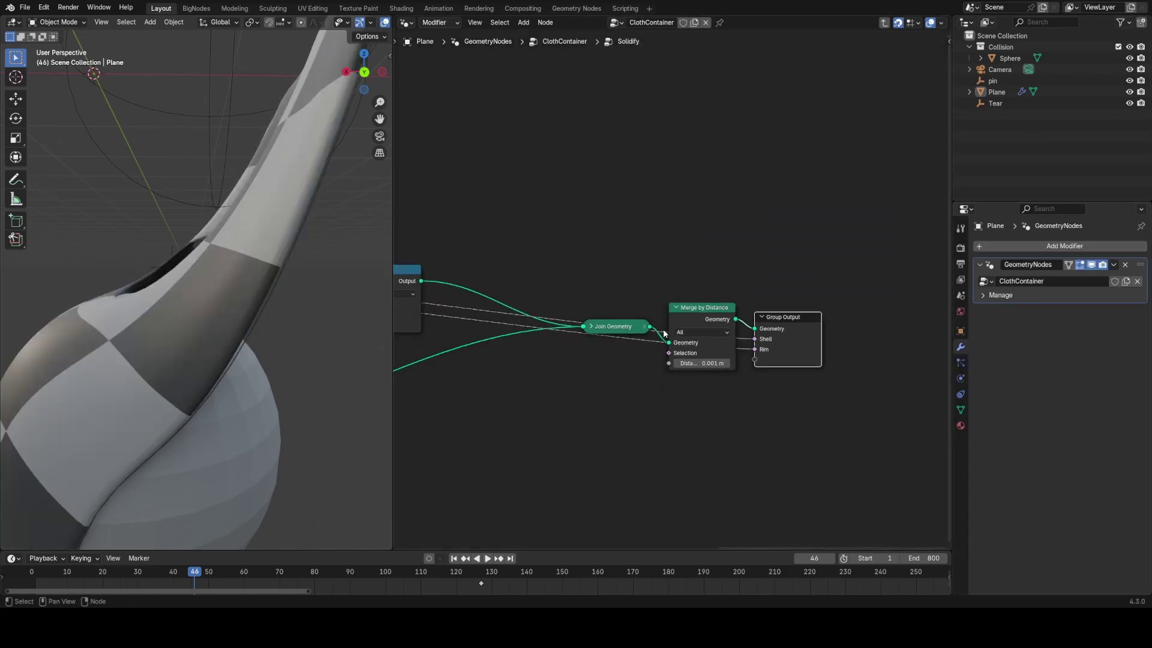
pyautogui.scroll(3, 755, 336)
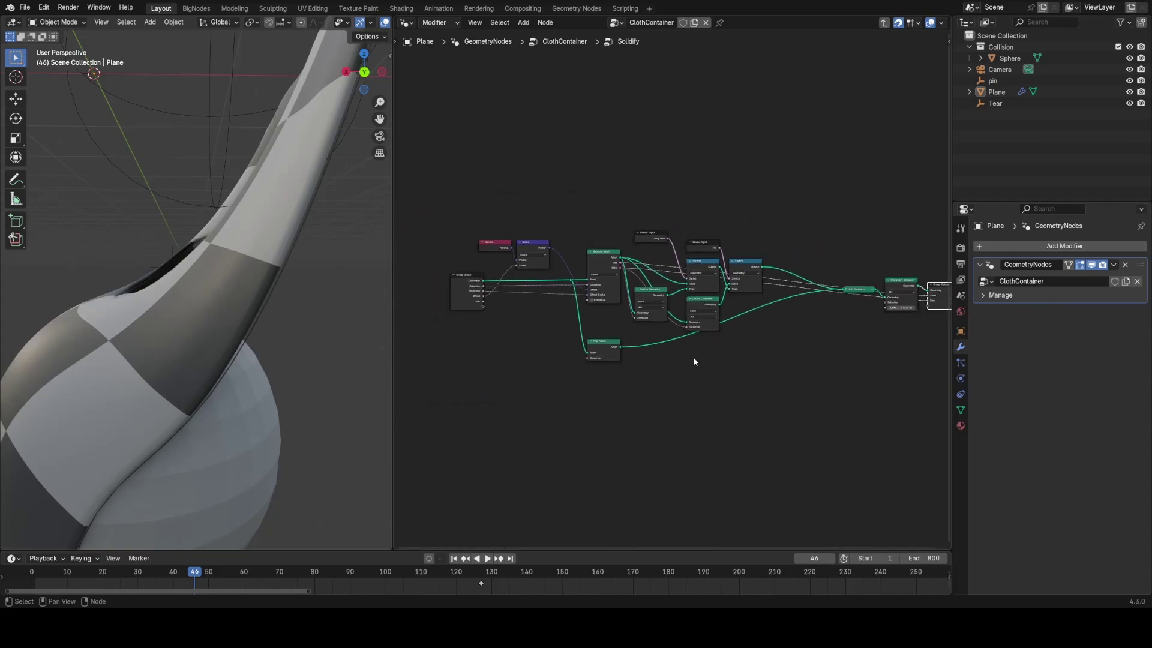
pyautogui.moveTo(649, 286); pyautogui.dragTo(692, 302, button='middle')
pyautogui.moveTo(697, 469); pyautogui.dragTo(344, 449, button='middle')
pyautogui.click(910, 327)
pyautogui.scroll(-5, 519, 442)
pyautogui.moveTo(552, 427); pyautogui.dragTo(737, 373, button='middle')
pyautogui.press('Tab')
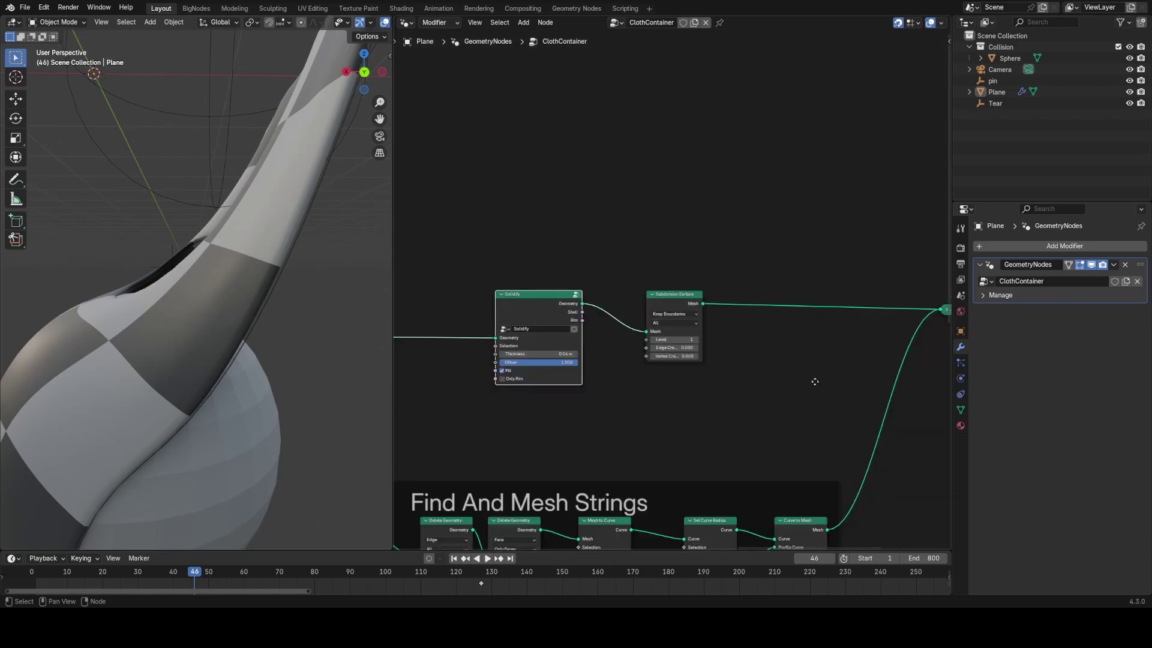
# Preview the Subdivision Surface node's output after Solidify and inspect the subdivided cloth
pyautogui.scroll(2, 812, 380)
pyautogui.moveTo(690, 324); pyautogui.dragTo(755, 308, button='middle')
pyautogui.scroll(2, 755, 309)
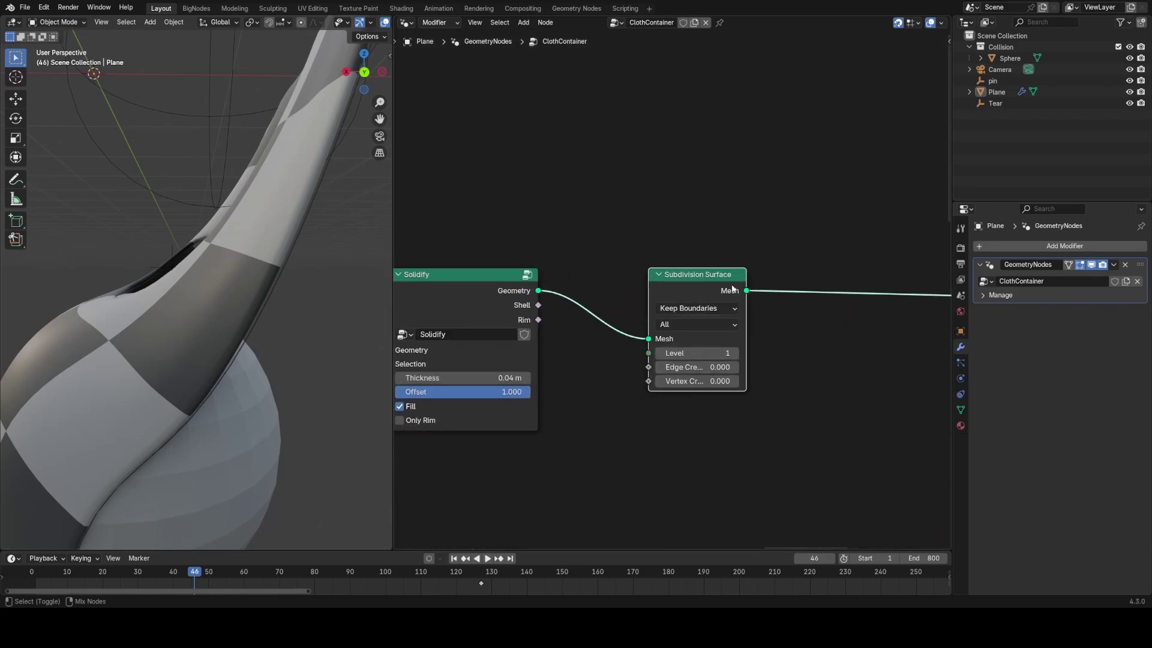
pyautogui.keyDown('ctrl'); pyautogui.keyDown('shift'); pyautogui.click(733, 289); pyautogui.keyUp('shift'); pyautogui.keyUp('ctrl')
pyautogui.moveTo(240, 309); pyautogui.dragTo(183, 319, button='middle')
pyautogui.moveTo(160, 214); pyautogui.dragTo(220, 257, button='middle')
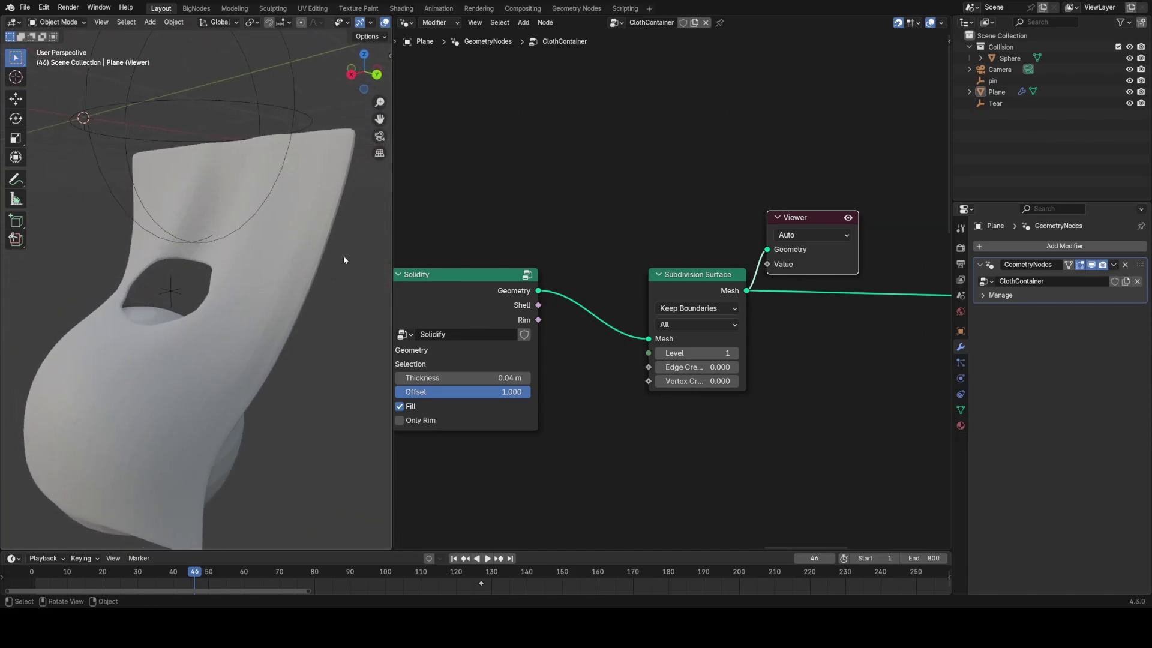
# Examine the Join Geometry and Set Material nodes and the Find And Mesh Strings frame in ClothContainer
pyautogui.moveTo(768, 345); pyautogui.dragTo(644, 236, button='middle')
pyautogui.scroll(-8, 645, 235)
pyautogui.moveTo(748, 264); pyautogui.dragTo(609, 300, button='middle')
pyautogui.scroll(2, 747, 276)
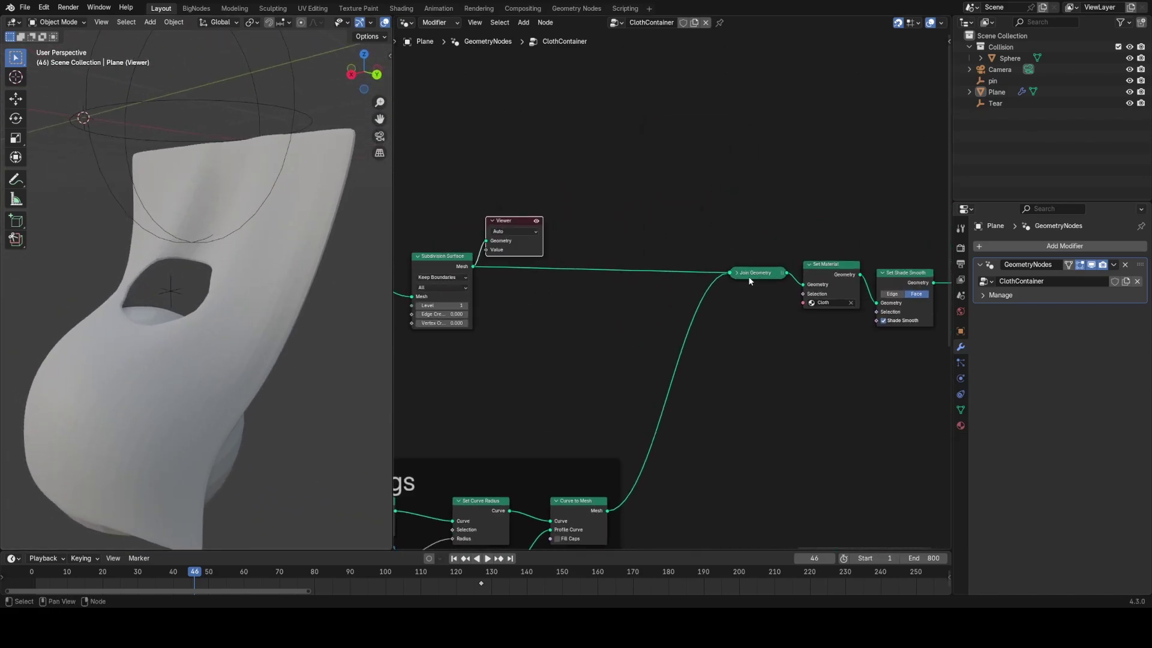
pyautogui.moveTo(493, 358); pyautogui.dragTo(712, 264, button='middle')
pyautogui.scroll(-1, 708, 267)
pyautogui.moveTo(510, 409); pyautogui.dragTo(742, 384, button='middle')
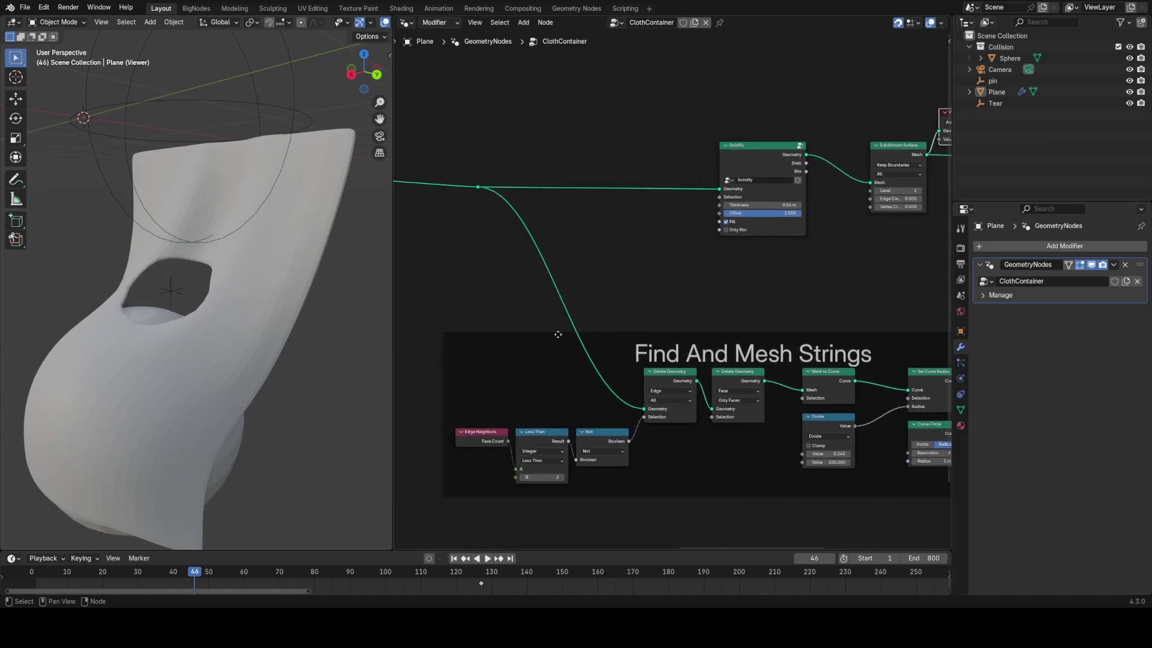
pyautogui.moveTo(602, 396); pyautogui.dragTo(638, 335, button='middle')
pyautogui.scroll(4, 712, 293)
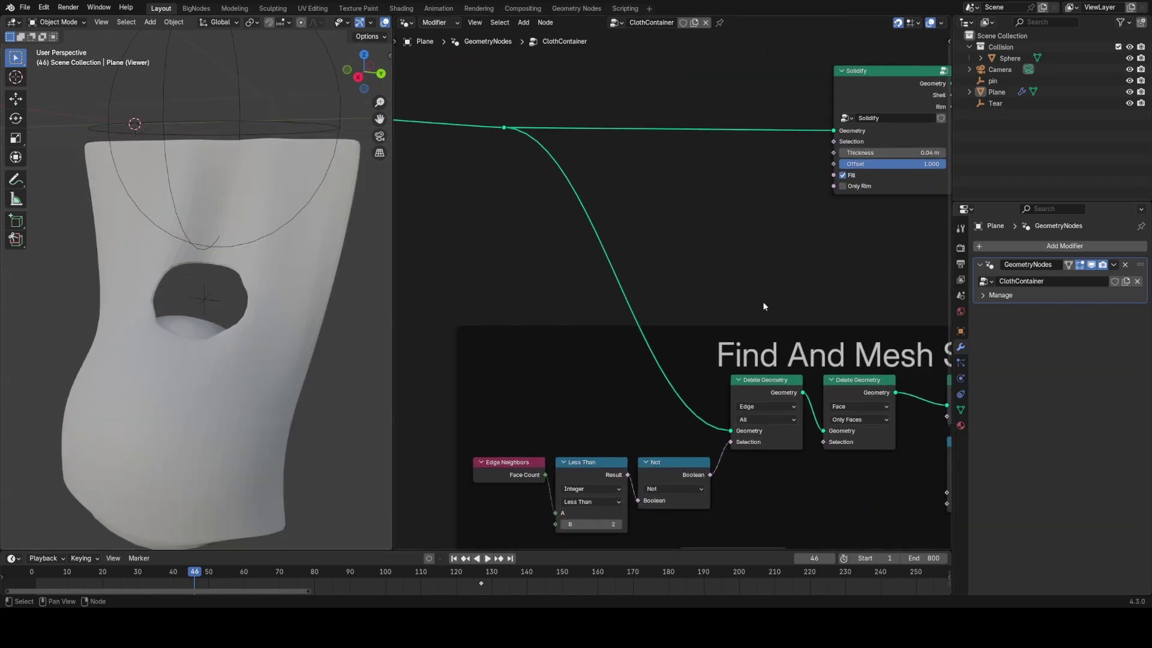
# Play the simulation to frame 90 while moving the Tear empty through the cloth to tear additional holes
pyautogui.moveTo(242, 298); pyautogui.dragTo(264, 298, button='middle')
pyautogui.press('space')
pyautogui.press('space')
pyautogui.click(224, 294)
pyautogui.press('g')
pyautogui.click(229, 296)
pyautogui.press('space')
pyautogui.press('space')
pyautogui.press('g')
pyautogui.click(259, 290)
pyautogui.press('space')
pyautogui.press('g')
pyautogui.click(144, 334)
pyautogui.press('space')
pyautogui.press('space')
pyautogui.press('g')
pyautogui.click(167, 297)
pyautogui.press('space')
# Select the Plane and inspect the thin strands between the torn holes up close
pyautogui.scroll(4, 264, 278)
pyautogui.keyDown('shift'); pyautogui.moveTo(167, 298); pyautogui.dragTo(247, 298, button='middle'); pyautogui.keyUp('shift')
pyautogui.scroll(-3, 247, 298)
pyautogui.click(250, 255)
pyautogui.moveTo(249, 254); pyautogui.dragTo(259, 286, button='middle')
pyautogui.scroll(-3, 736, 303)
pyautogui.scroll(4, 317, 293)
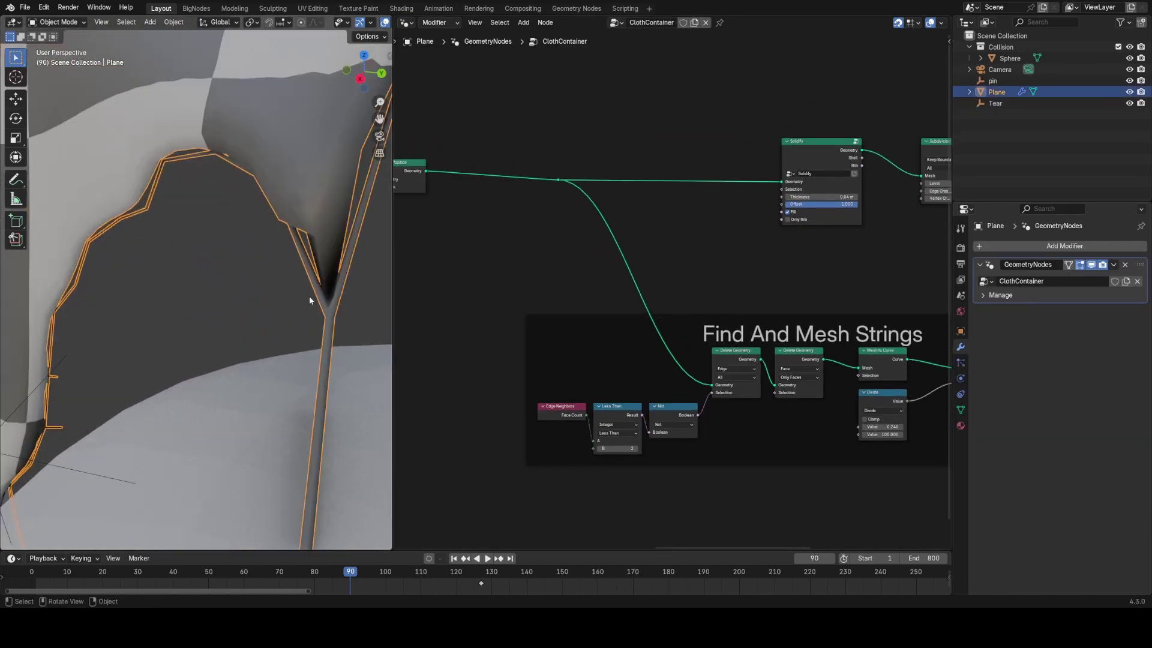
# Preview the Set Position output before Solidify to examine the loose edges along the tears
pyautogui.scroll(-4, 306, 294)
pyautogui.scroll(-1, 719, 191)
pyautogui.keyDown('ctrl'); pyautogui.keyDown('shift'); pyautogui.click(424, 177); pyautogui.keyUp('shift'); pyautogui.keyUp('ctrl')
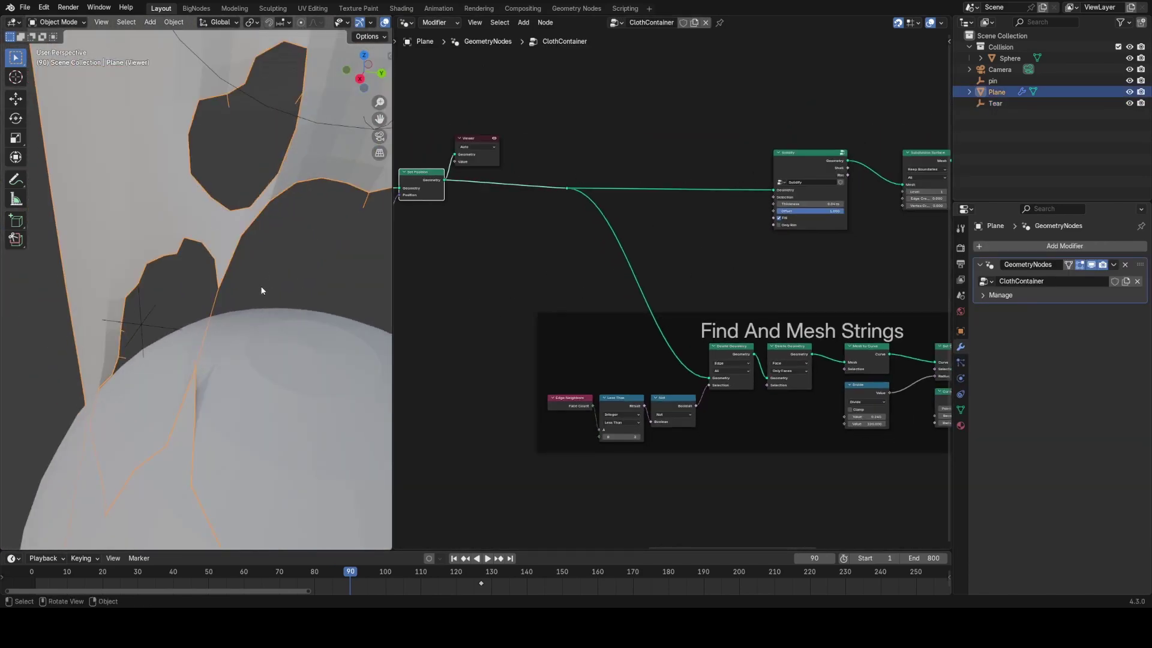
pyautogui.scroll(5, 256, 292)
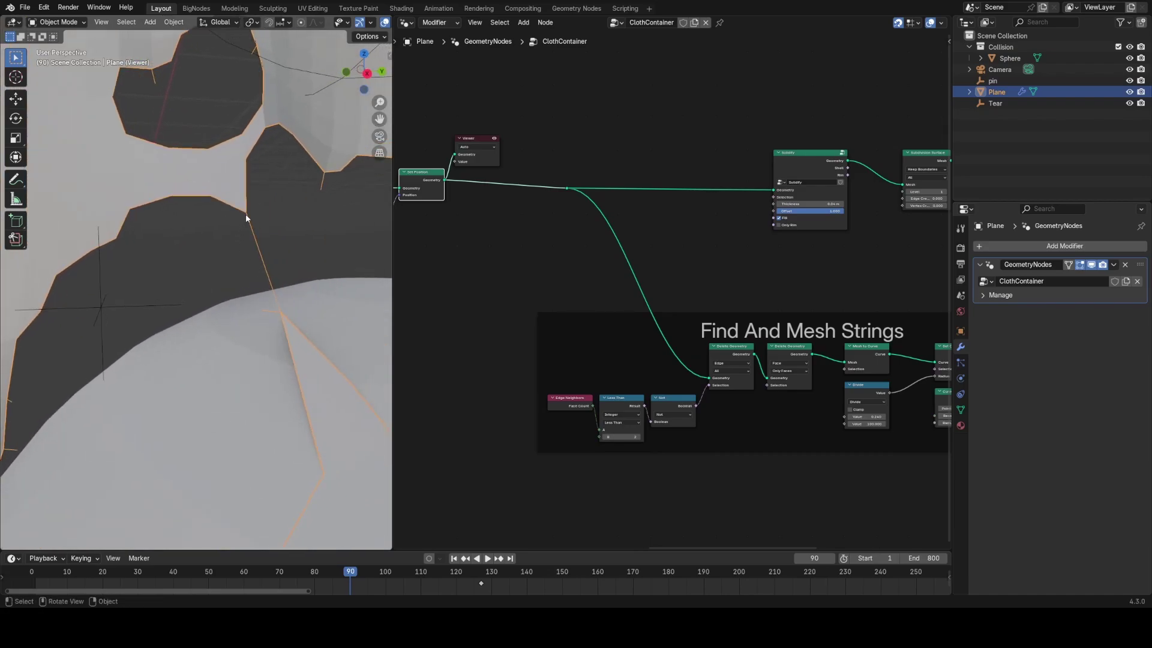
pyautogui.scroll(-4, 267, 264)
pyautogui.scroll(4, 258, 294)
# Preview the Subdivision Surface output and hide the viewport overlays to examine the torn edges without strings
pyautogui.moveTo(732, 204)
pyautogui.mouseDown(button='middle')
pyautogui.moveTo(568, 285)
pyautogui.moveTo(452, 307)
pyautogui.mouseUp(button='middle')
pyautogui.keyDown('ctrl'); pyautogui.keyDown('shift'); pyautogui.click(666, 268); pyautogui.keyUp('shift'); pyautogui.keyUp('ctrl')
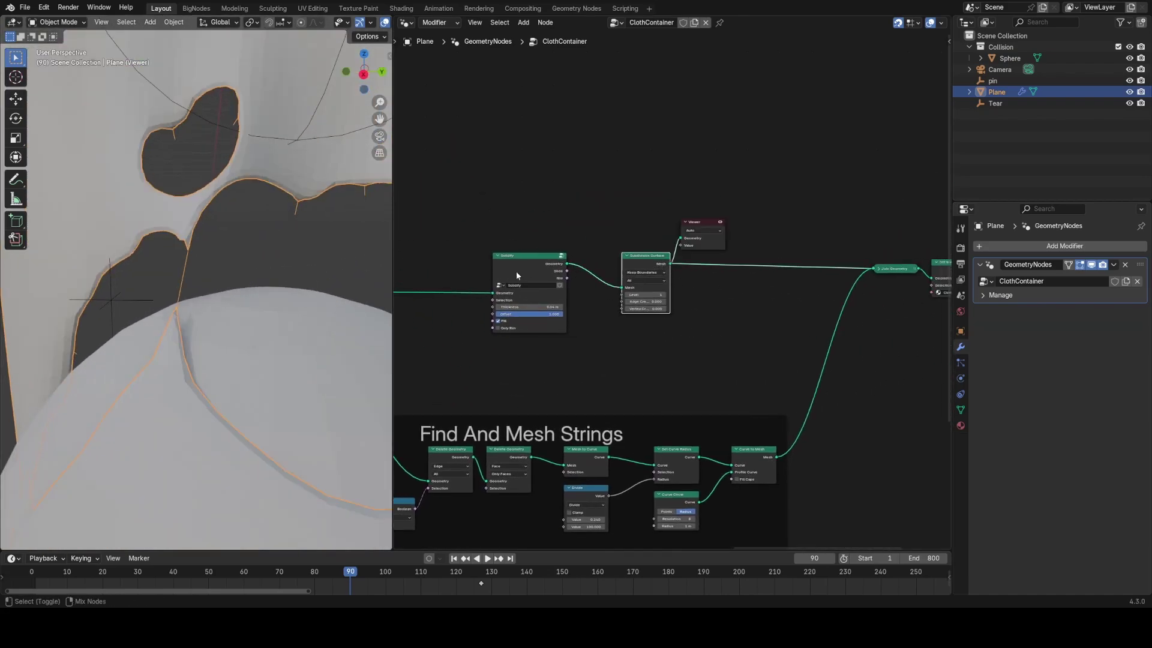
pyautogui.scroll(-2, 276, 262)
pyautogui.press('z')
pyautogui.click(263, 201)
pyautogui.scroll(-4, 264, 207)
pyautogui.moveTo(281, 249); pyautogui.dragTo(259, 282, button='middle')
pyautogui.scroll(4, 291, 282)
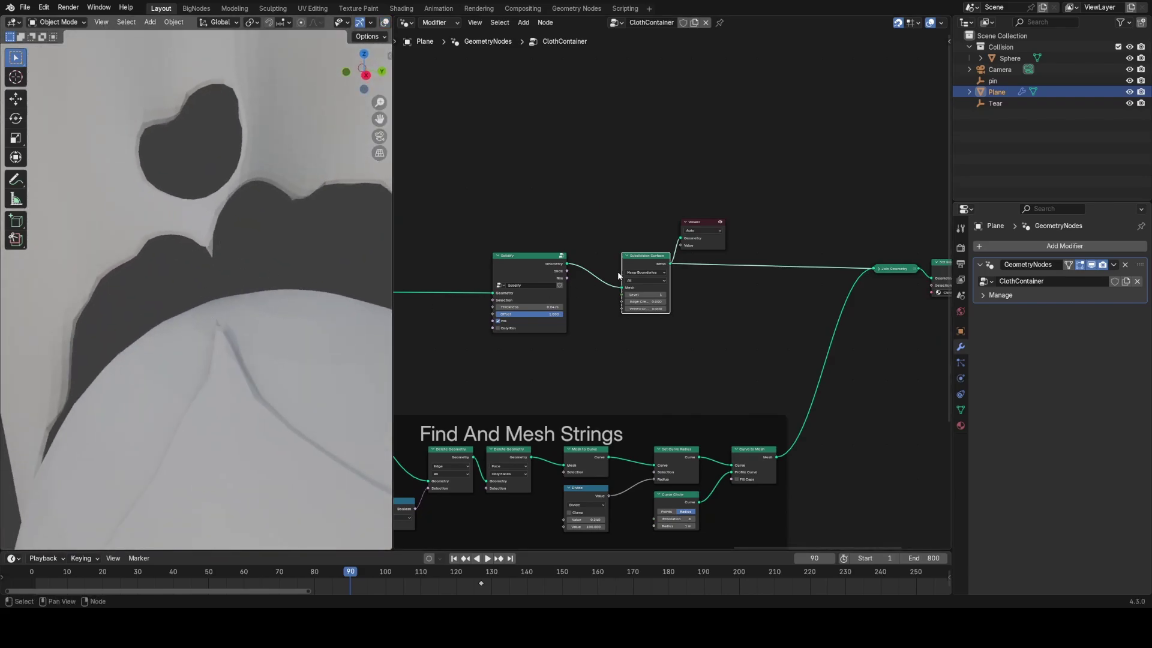
# Preview the first Delete Geometry node in Find And Mesh Strings with the viewport overlays shown again
pyautogui.click(694, 248)
pyautogui.moveTo(416, 442)
pyautogui.mouseDown(button='middle')
pyautogui.moveTo(650, 360)
pyautogui.moveTo(699, 358)
pyautogui.moveTo(735, 300)
pyautogui.mouseUp(button='middle')
pyautogui.scroll(2, 658, 365)
pyautogui.keyDown('ctrl'); pyautogui.keyDown('shift'); pyautogui.click(677, 375); pyautogui.keyUp('shift'); pyautogui.keyUp('ctrl')
pyautogui.press('z')
pyautogui.click(324, 197)
pyautogui.scroll(2, 736, 299)
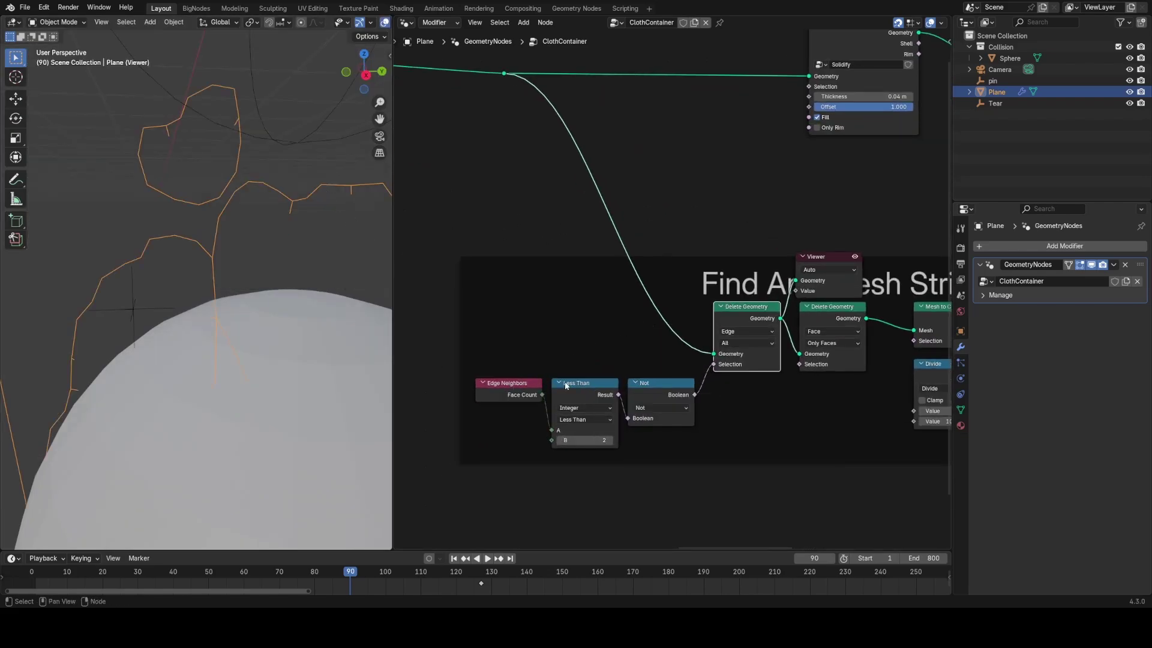
# Preview the Less Than result of the edge face count, and inspect the Edge Delete Geometry output again
pyautogui.scroll(-1, 560, 262)
pyautogui.keyDown('ctrl'); pyautogui.keyDown('shift'); pyautogui.click(607, 372); pyautogui.keyUp('shift'); pyautogui.keyUp('ctrl')
pyautogui.moveTo(230, 287); pyautogui.dragTo(204, 303, button='middle')
pyautogui.moveTo(558, 299); pyautogui.dragTo(504, 334, button='middle')
pyautogui.scroll(1, 647, 380)
pyautogui.keyDown('ctrl'); pyautogui.keyDown('shift'); pyautogui.click(648, 380); pyautogui.keyUp('shift'); pyautogui.keyUp('ctrl')
pyautogui.moveTo(320, 310); pyautogui.dragTo(209, 247, button='middle')
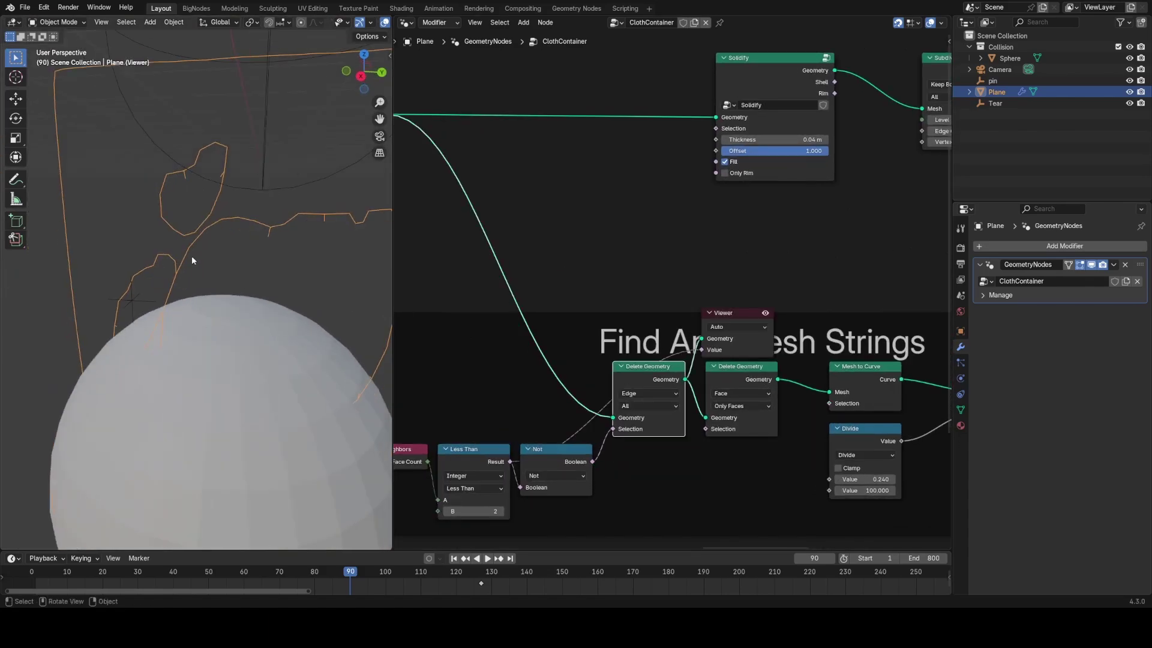
# Preview the Only Faces Delete Geometry output, followed by the Mesh to Curve output
pyautogui.moveTo(737, 365); pyautogui.dragTo(634, 375, button='middle')
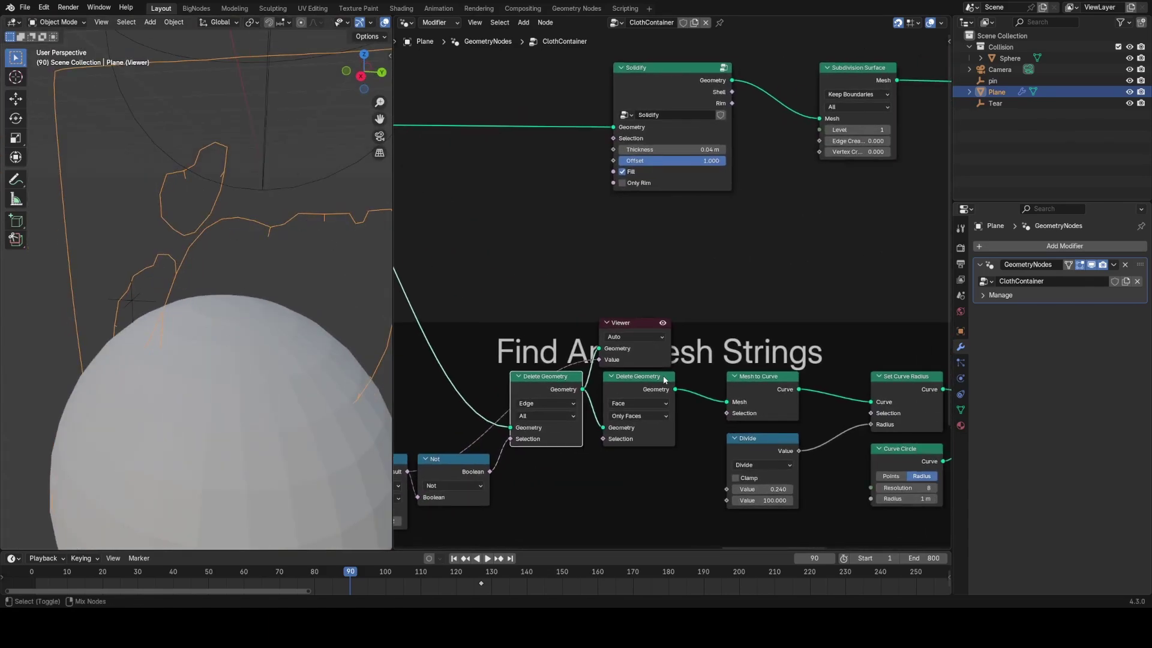
pyautogui.keyDown('ctrl'); pyautogui.keyDown('shift'); pyautogui.click(662, 381); pyautogui.keyUp('shift'); pyautogui.keyUp('ctrl')
pyautogui.scroll(-5, 228, 213)
pyautogui.scroll(5, 212, 301)
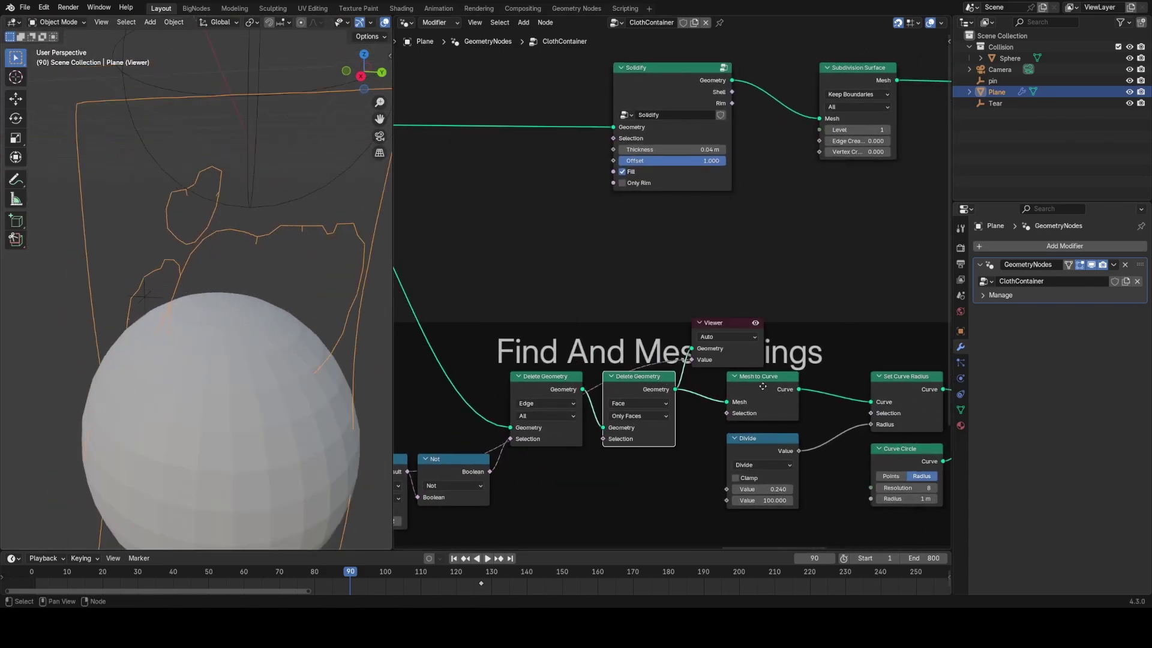
pyautogui.moveTo(763, 386); pyautogui.dragTo(665, 372, button='middle')
pyautogui.keyDown('ctrl'); pyautogui.keyDown('shift'); pyautogui.click(646, 376); pyautogui.keyUp('shift'); pyautogui.keyUp('ctrl')
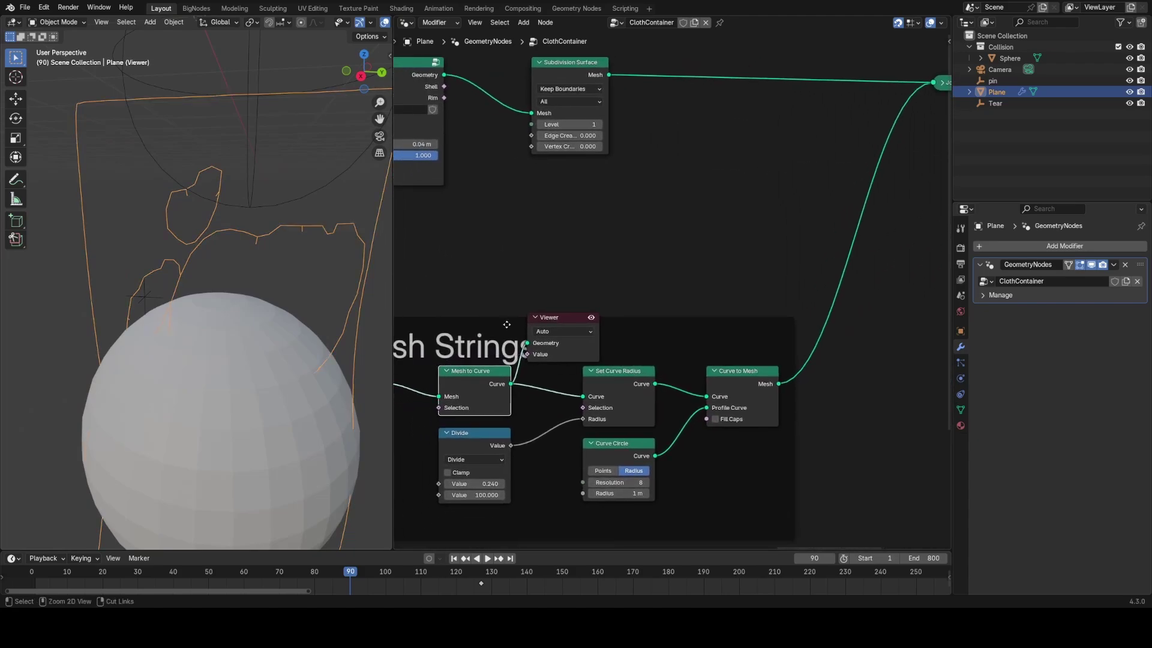
# Preview the Curve to Mesh output and inspect the meshed strings up close
pyautogui.click(714, 371)
pyautogui.keyDown('ctrl'); pyautogui.keyDown('shift'); pyautogui.click(729, 373); pyautogui.keyUp('shift'); pyautogui.keyUp('ctrl')
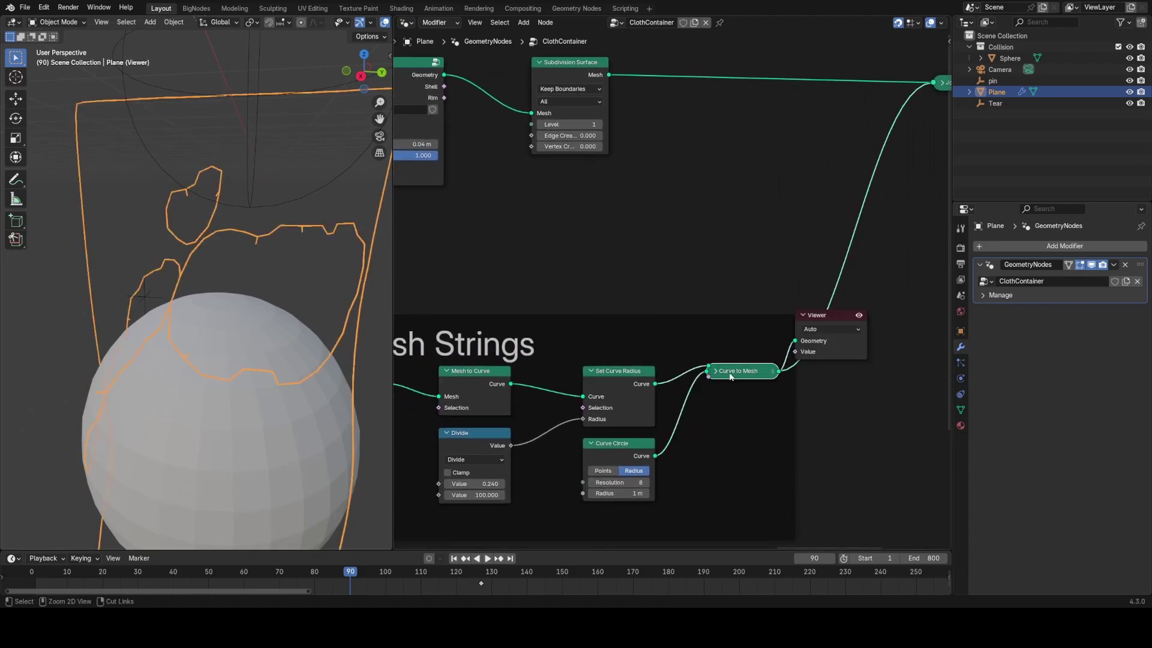
pyautogui.click(715, 372)
pyautogui.moveTo(617, 434); pyautogui.dragTo(607, 402, button='middle')
pyautogui.scroll(3, 607, 401)
pyautogui.scroll(6, 234, 274)
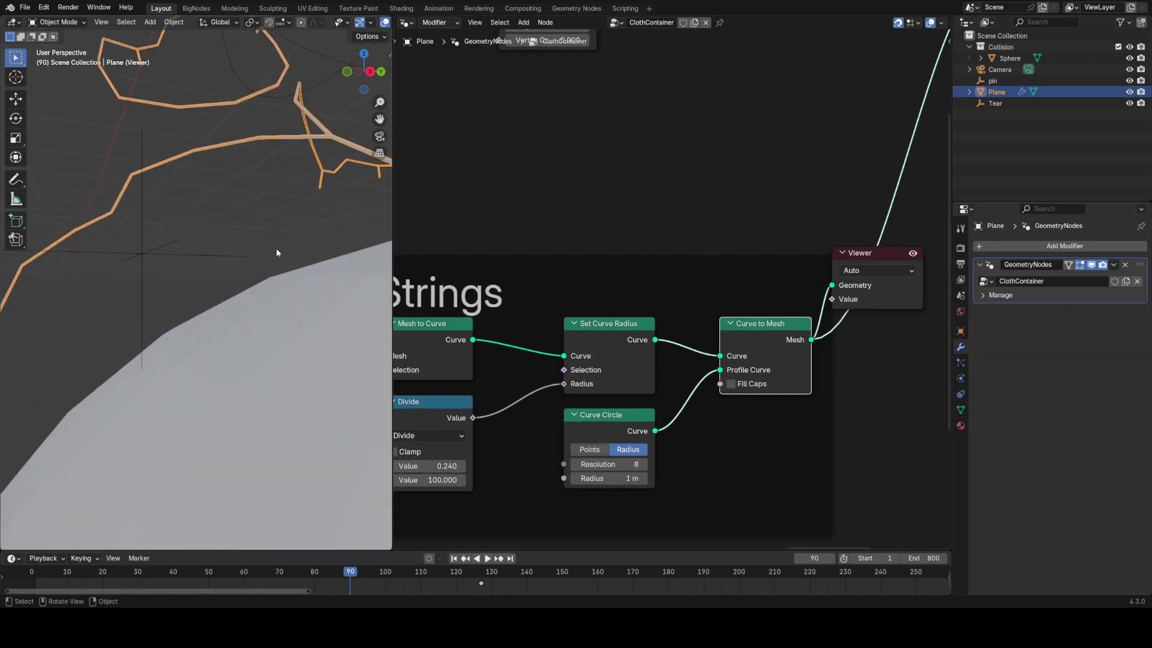
# Preview the Join Geometry output instead to inspect the cloth combined with its strings
pyautogui.moveTo(790, 267); pyautogui.dragTo(558, 433, button='middle')
pyautogui.click(710, 361)
pyautogui.press('x')
pyautogui.keyDown('ctrl'); pyautogui.keyDown('shift'); pyautogui.click(683, 237); pyautogui.keyUp('shift'); pyautogui.keyUp('ctrl')
pyautogui.moveTo(288, 276); pyautogui.dragTo(265, 255, button='middle')
pyautogui.scroll(3, 264, 252)
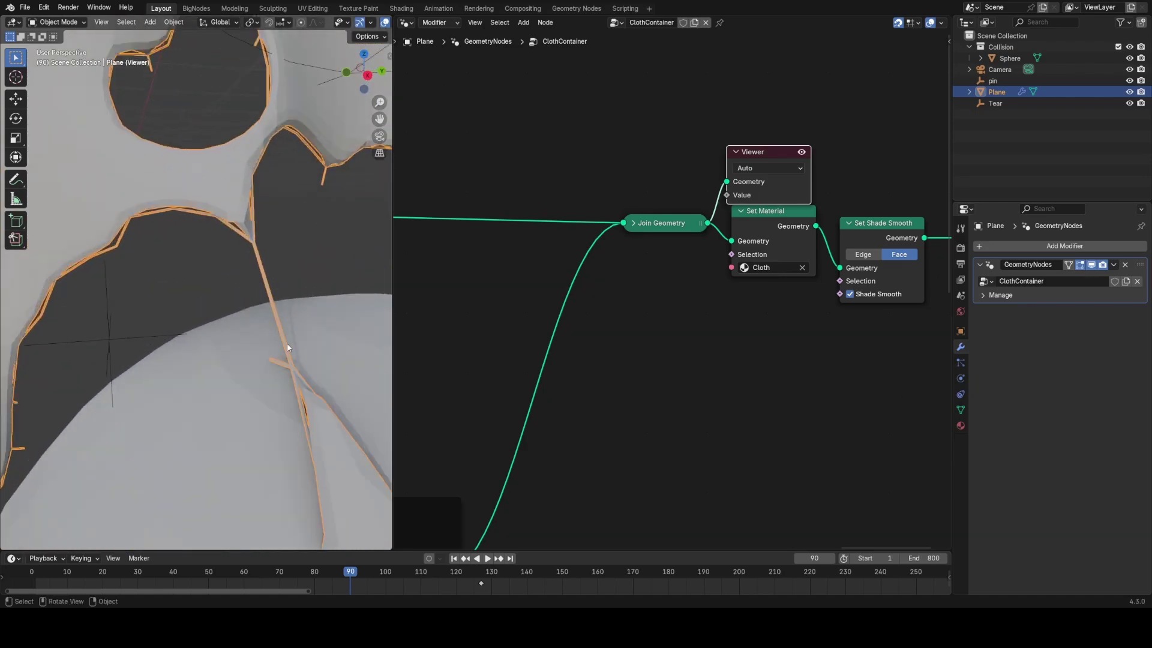
pyautogui.moveTo(289, 346); pyautogui.dragTo(248, 332, button='middle')
pyautogui.scroll(-4, 248, 332)
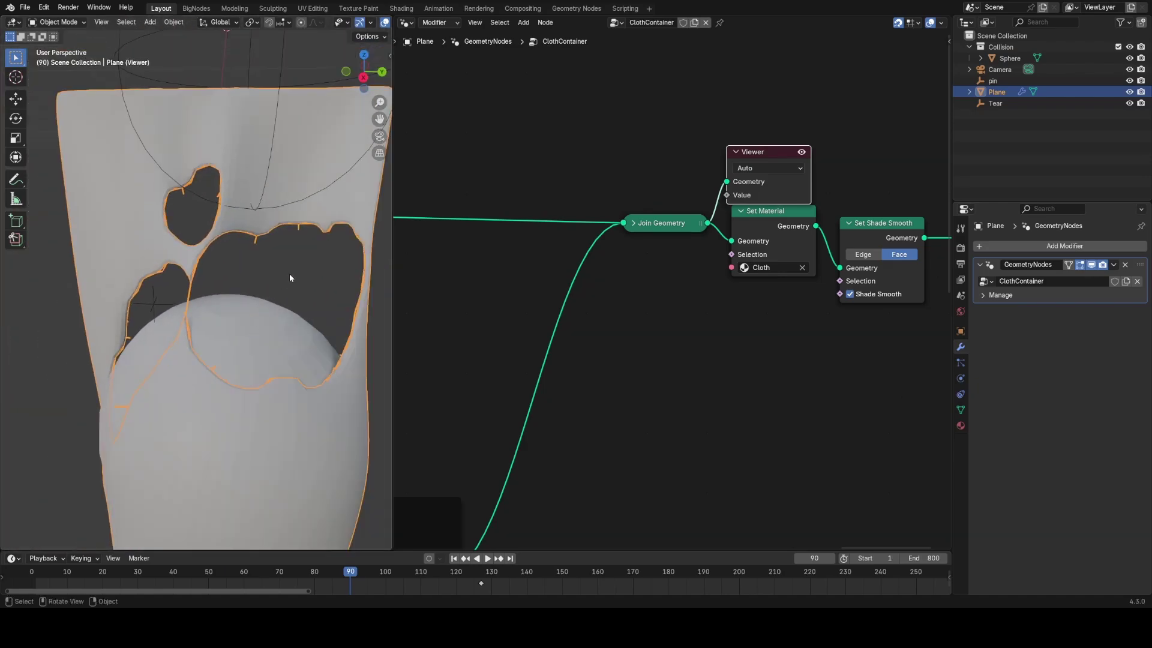
# Preview the Set Material output and the Set Shade Smooth output
pyautogui.keyDown('ctrl'); pyautogui.keyDown('shift'); pyautogui.click(804, 226); pyautogui.keyUp('shift'); pyautogui.keyUp('ctrl')
pyautogui.moveTo(774, 311); pyautogui.dragTo(632, 376, button='middle')
pyautogui.scroll(3, 654, 359)
pyautogui.keyDown('ctrl'); pyautogui.keyDown('shift'); pyautogui.click(739, 307); pyautogui.keyUp('shift'); pyautogui.keyUp('ctrl')
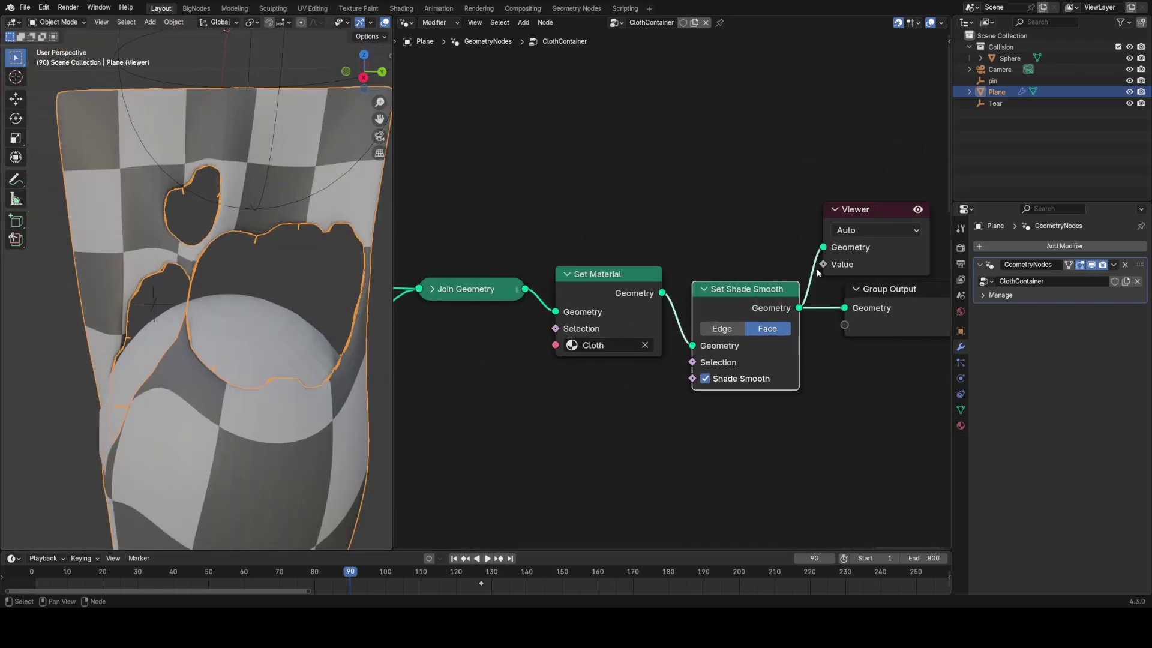
# Remove the Viewer node and inspect the finished cloth with nothing selected
pyautogui.click(854, 269)
pyautogui.press('x')
pyautogui.click(347, 276)
pyautogui.moveTo(346, 276); pyautogui.dragTo(311, 295, button='middle')
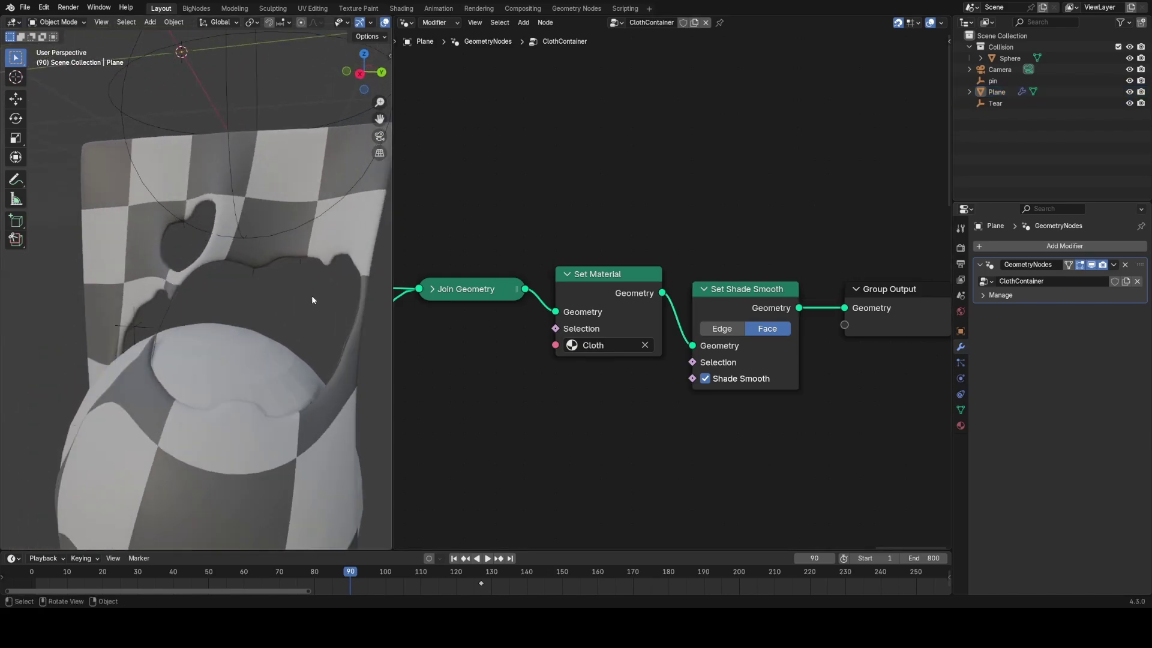
# Open the Plane's Cloth material in the Shader Editor and set the Checker Texture's scale to 17.620
pyautogui.click(343, 255)
pyautogui.click(415, 21)
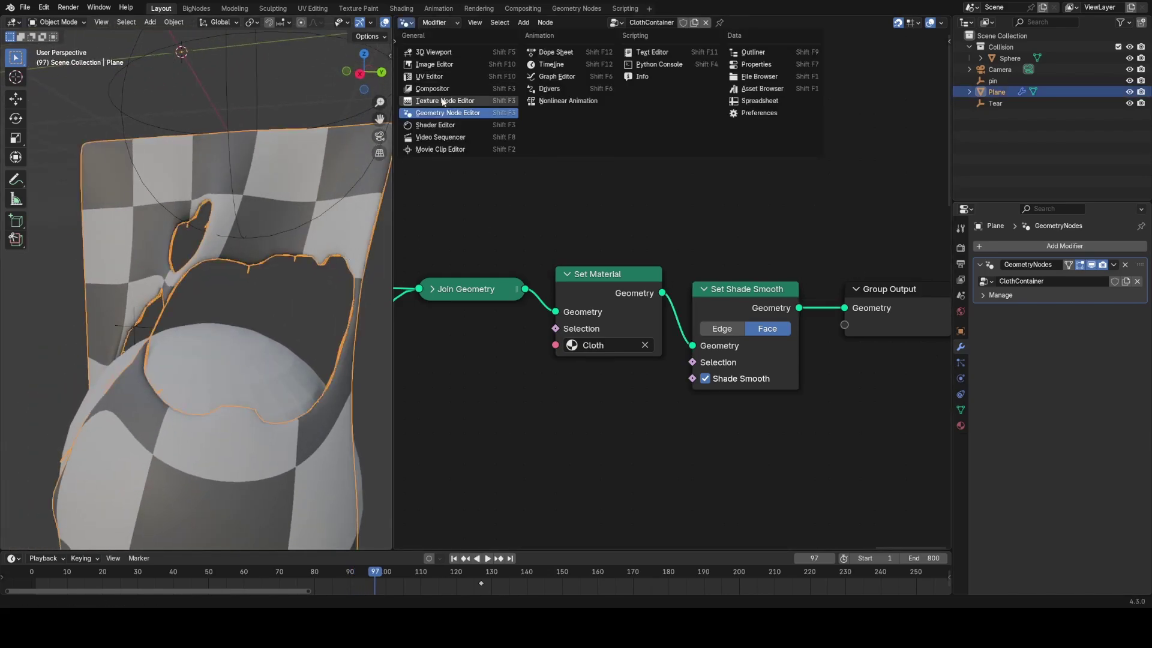
pyautogui.click(419, 131)
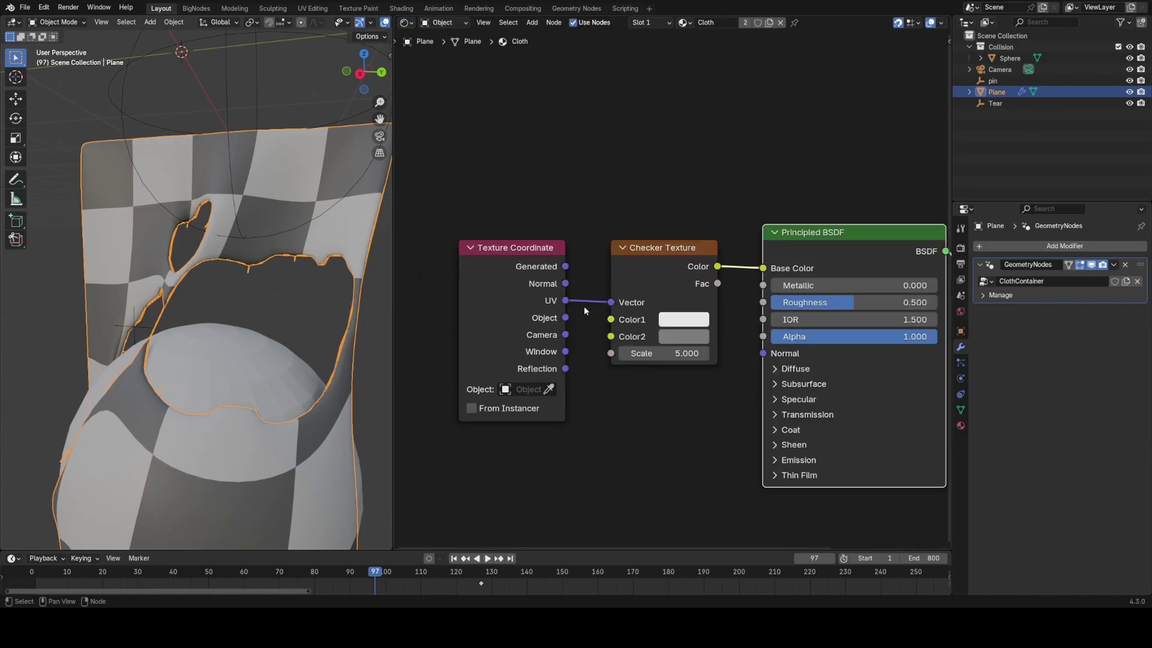
pyautogui.moveTo(288, 288); pyautogui.dragTo(651, 319, button='middle')
pyautogui.scroll(-1, 669, 302)
pyautogui.scroll(-2, 317, 320)
pyautogui.moveTo(699, 355); pyautogui.dragTo(780, 355)
# Play the simulation to frame 130, deselect the cloth, and save the file
pyautogui.press('space')
pyautogui.moveTo(311, 326); pyautogui.dragTo(219, 328, button='middle')
pyautogui.click(255, 278)
pyautogui.press('space')
pyautogui.hotkey('ctrl', 's')
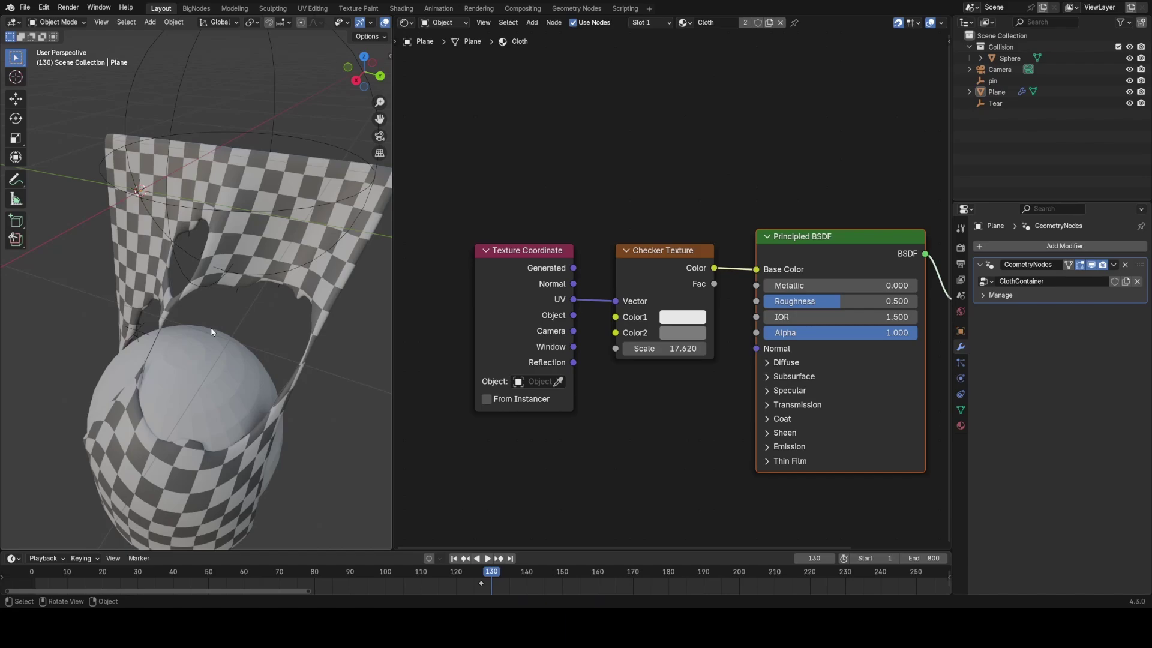
# Switch the Plane's node view back to the Geometry Node Editor and locate CLOTH_SOLVER in ClothContainer
pyautogui.click(284, 222)
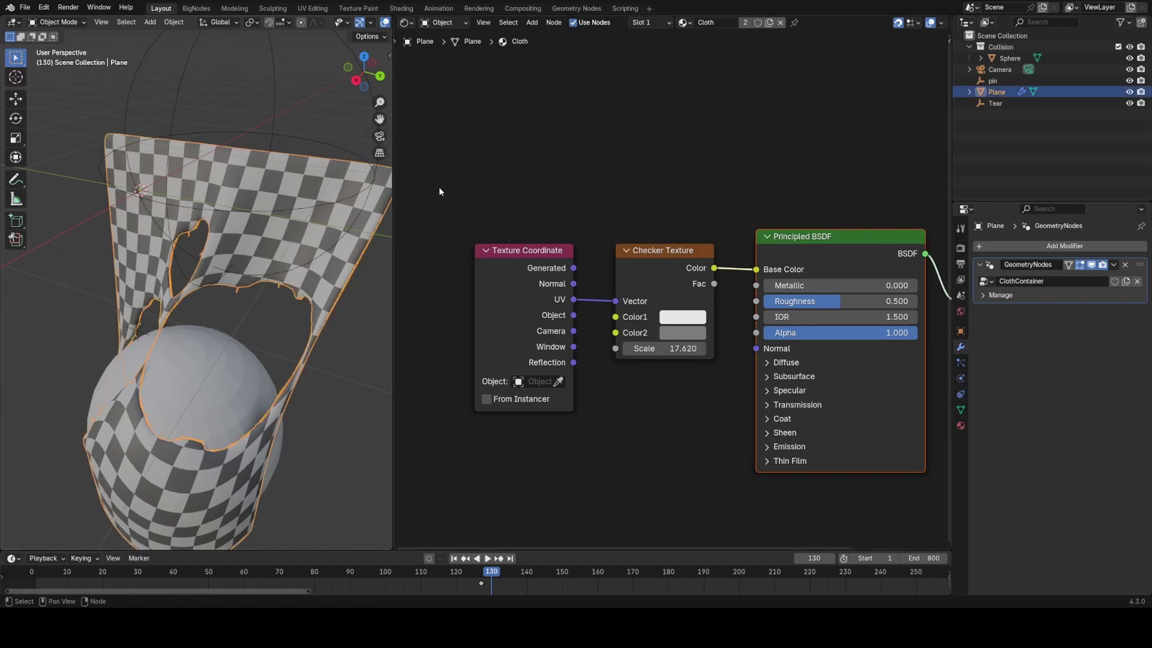
pyautogui.click(406, 22)
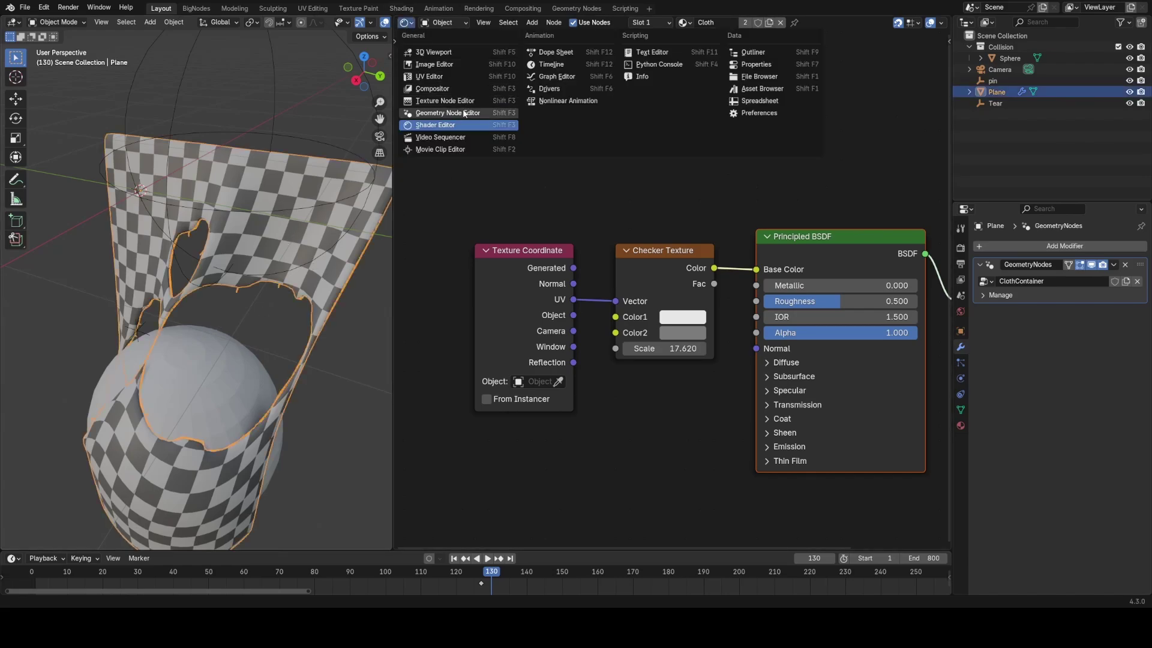
pyautogui.click(461, 109)
pyautogui.scroll(-8, 609, 235)
pyautogui.moveTo(542, 262); pyautogui.dragTo(757, 305, button='middle')
pyautogui.moveTo(586, 354); pyautogui.dragTo(779, 362, button='middle')
pyautogui.scroll(7, 759, 387)
pyautogui.moveTo(599, 393); pyautogui.dragTo(733, 408, button='middle')
pyautogui.scroll(5, 721, 342)
# Play the simulation to frame 135 and select the Tear empty
pyautogui.click(287, 359)
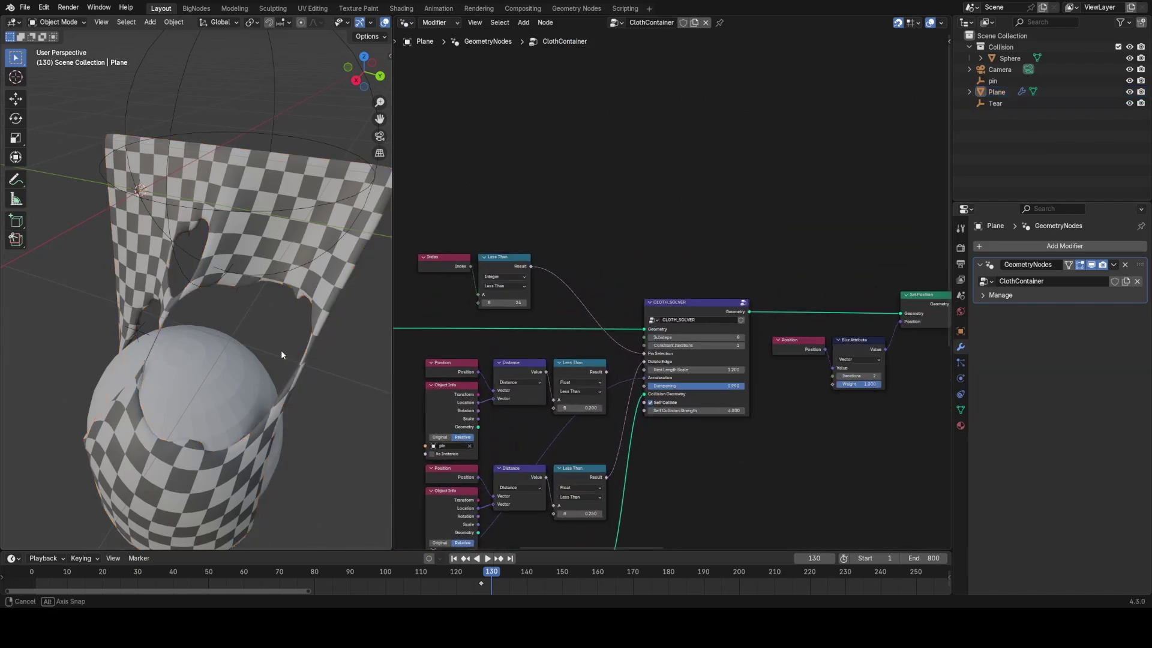
pyautogui.moveTo(281, 351); pyautogui.dragTo(328, 335, button='middle')
pyautogui.keyDown('shift'); pyautogui.moveTo(328, 334); pyautogui.dragTo(275, 282, button='middle'); pyautogui.keyUp('shift')
pyautogui.press('space')
pyautogui.click(142, 278)
pyautogui.press('space')
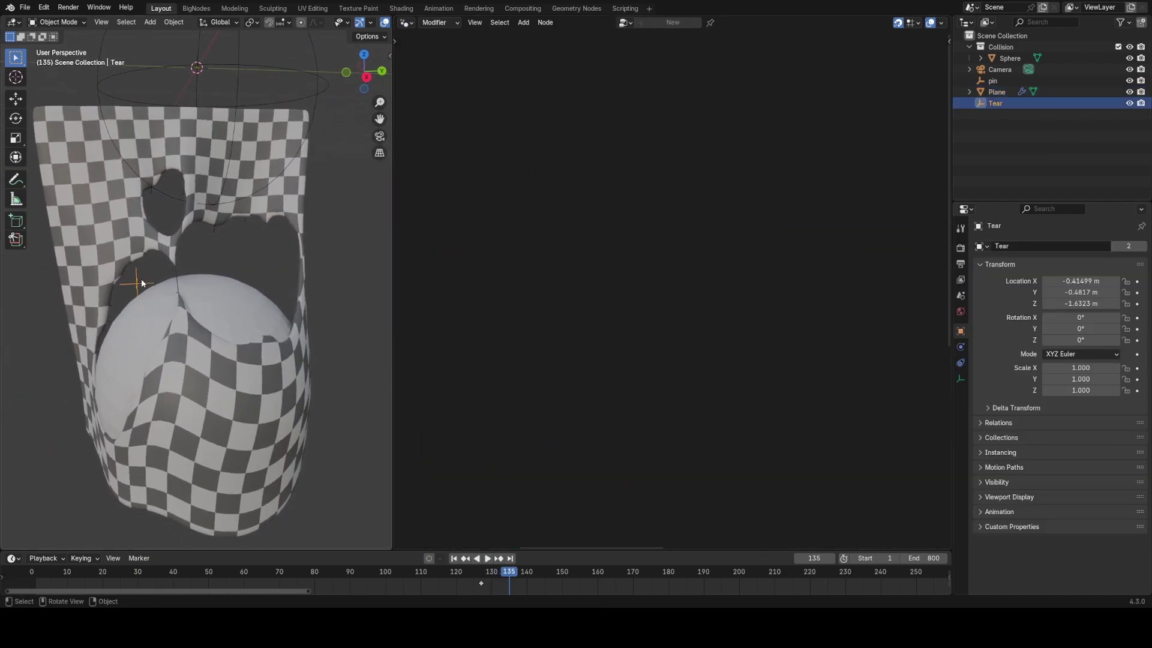
# Inspect the torn cloth around the sphere from several angles and advance the simulation to frame 139
pyautogui.moveTo(141, 278); pyautogui.dragTo(242, 292, button='middle')
pyautogui.moveTo(308, 312); pyautogui.dragTo(192, 240, button='middle')
pyautogui.click(249, 264)
pyautogui.scroll(5, 192, 239)
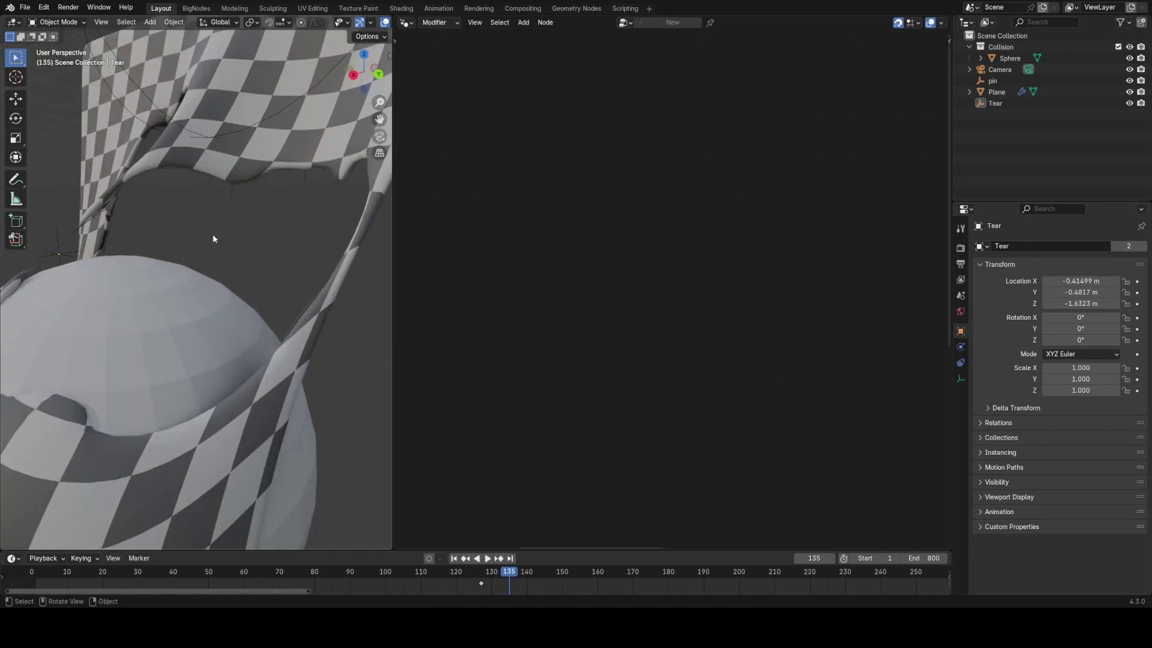
pyautogui.press('space')
pyautogui.press('space')
# Select the Plane, review the solver stages inside the CLOTH_SOLVER group, and return to ClothContainer
pyautogui.click(254, 175)
pyautogui.scroll(3, 678, 315)
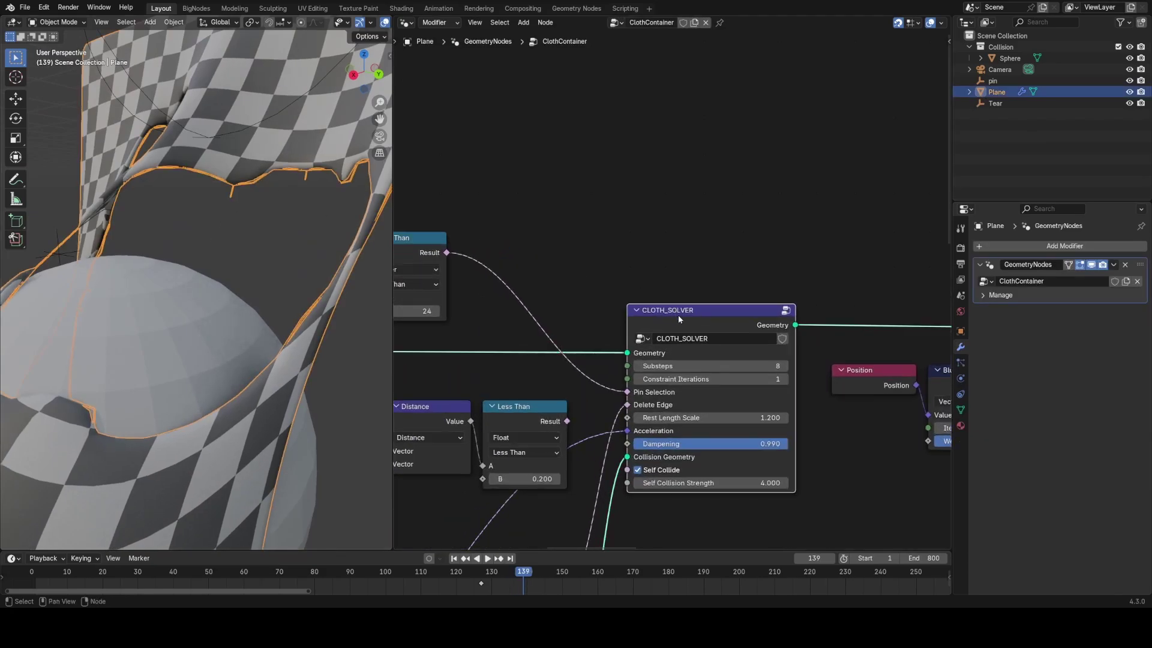
pyautogui.press('Tab')
pyautogui.scroll(-3, 648, 297)
pyautogui.moveTo(640, 315)
pyautogui.mouseDown(button='middle')
pyautogui.moveTo(718, 254)
pyautogui.moveTo(782, 280)
pyautogui.moveTo(674, 276)
pyautogui.mouseUp(button='middle')
pyautogui.scroll(2, 769, 296)
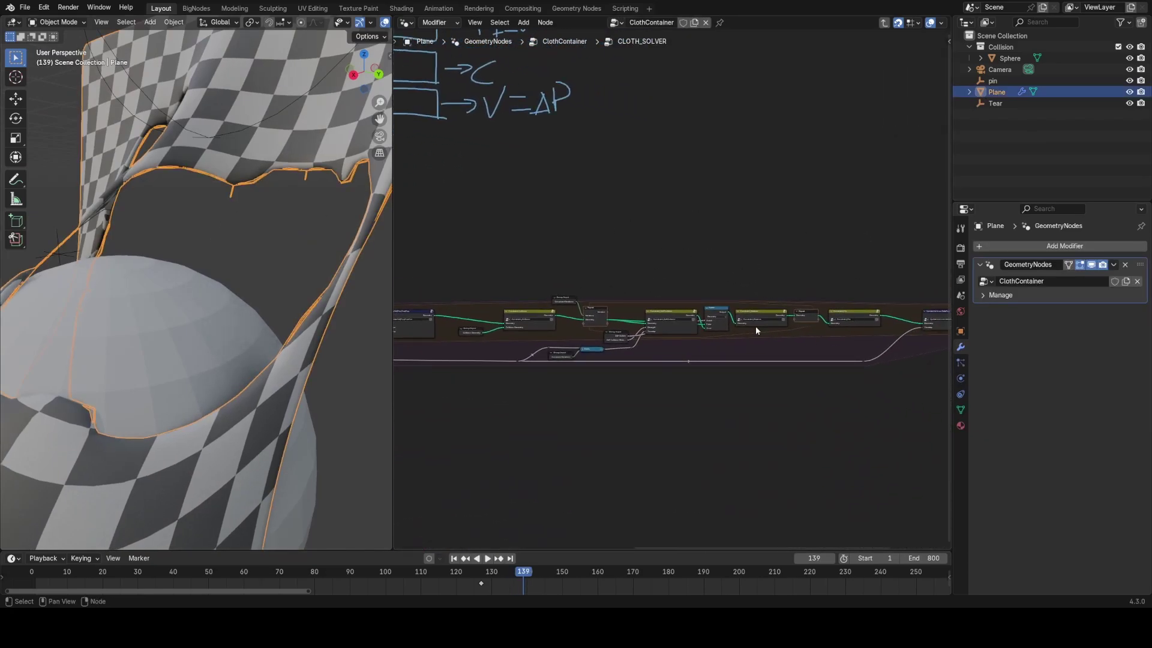
pyautogui.moveTo(804, 265); pyautogui.dragTo(659, 276, button='middle')
pyautogui.moveTo(823, 268); pyautogui.dragTo(682, 268, button='middle')
pyautogui.scroll(5, 682, 268)
pyautogui.press('Tab')
# Review the ClothContainer network from CLOTH_SOLVER's inputs through Set Position to Find And Mesh Strings
pyautogui.scroll(-3, 683, 268)
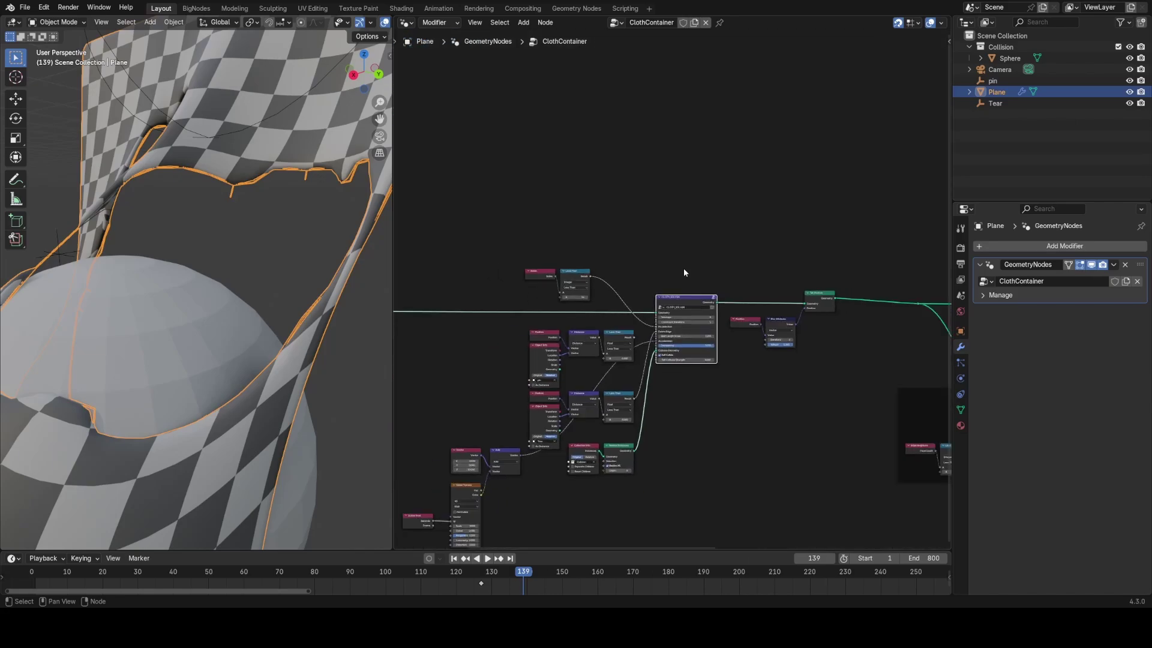
pyautogui.scroll(4, 684, 273)
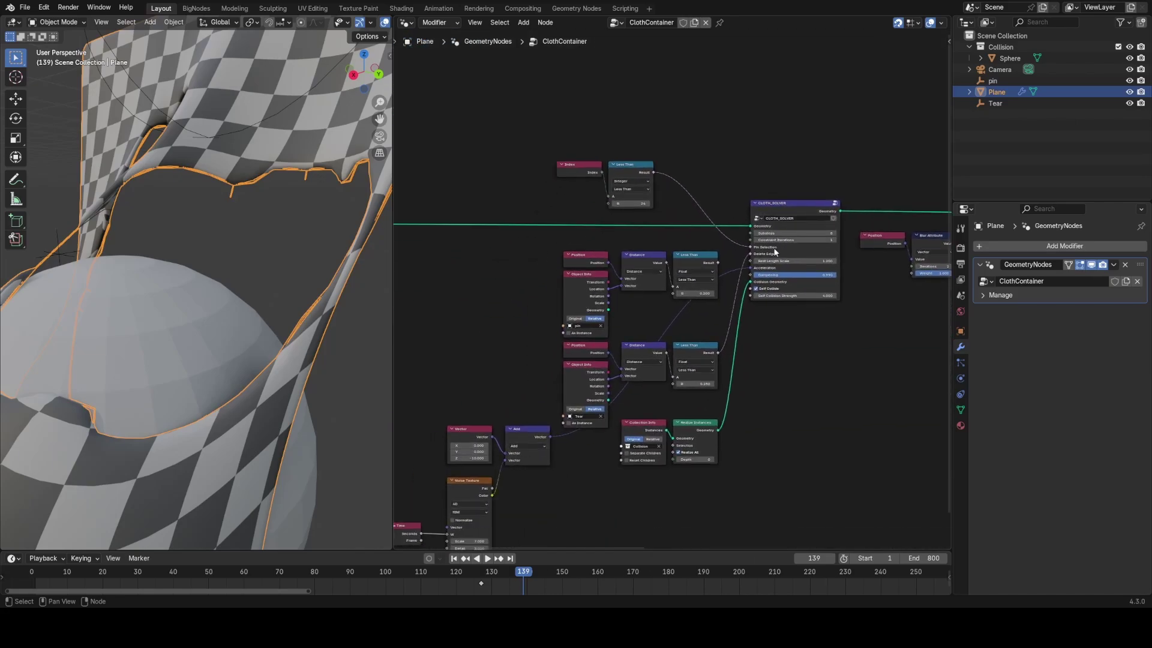
pyautogui.moveTo(832, 332); pyautogui.dragTo(743, 359, button='middle')
pyautogui.moveTo(839, 352); pyautogui.dragTo(622, 364, button='middle')
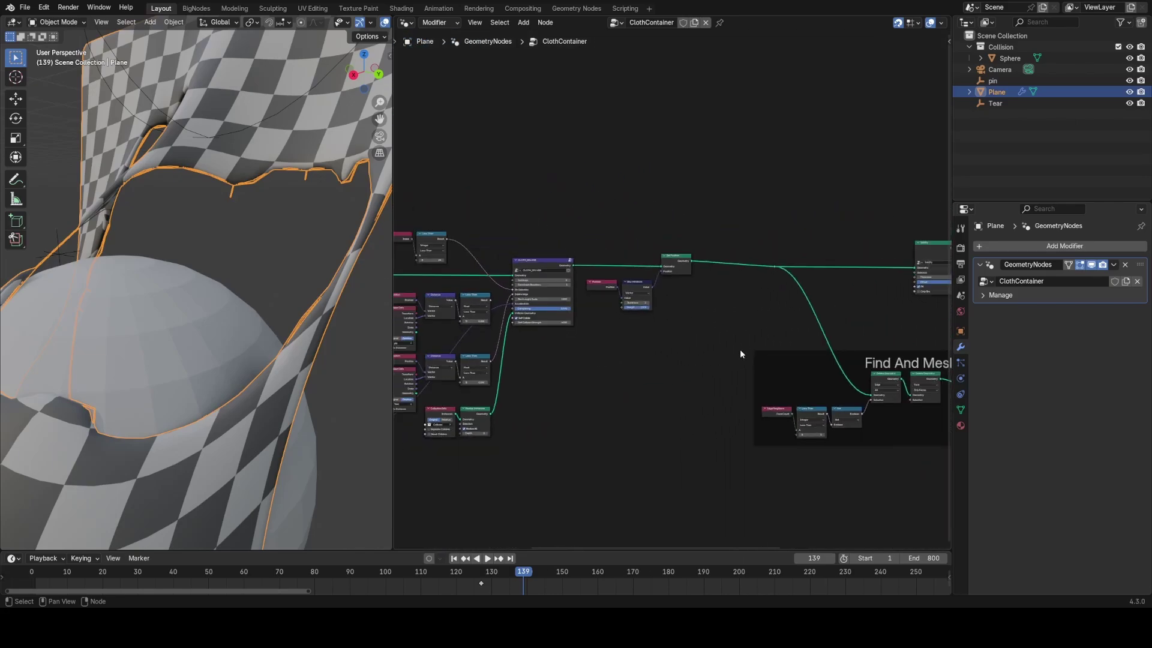